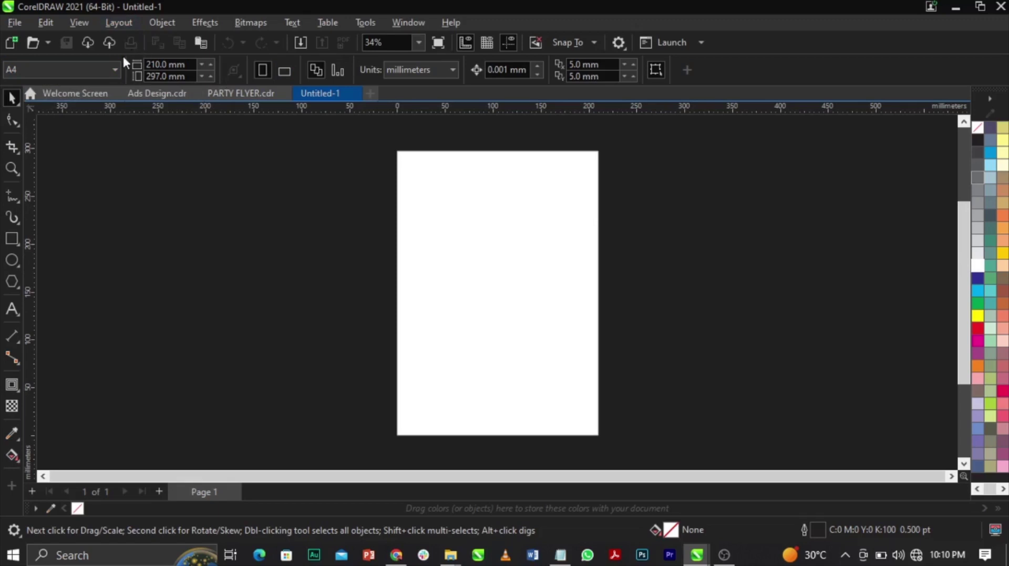
Switch the document units to inches and set the page size to 10 by 10 inches
{"action": "left_click", "coordinate": [441, 71]}
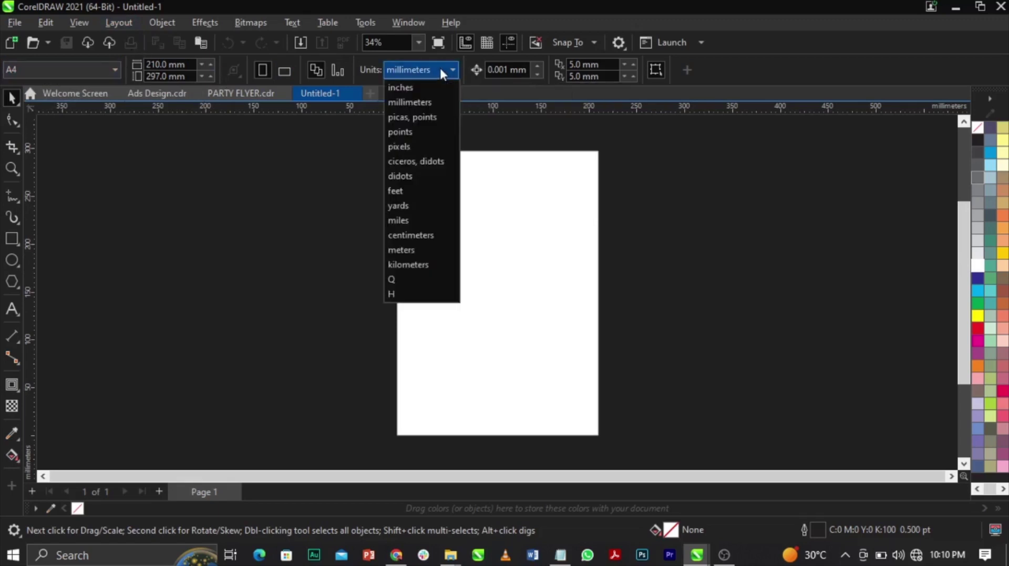
{"action": "left_click", "coordinate": [406, 86]}
{"action": "double_click", "coordinate": [170, 64]}
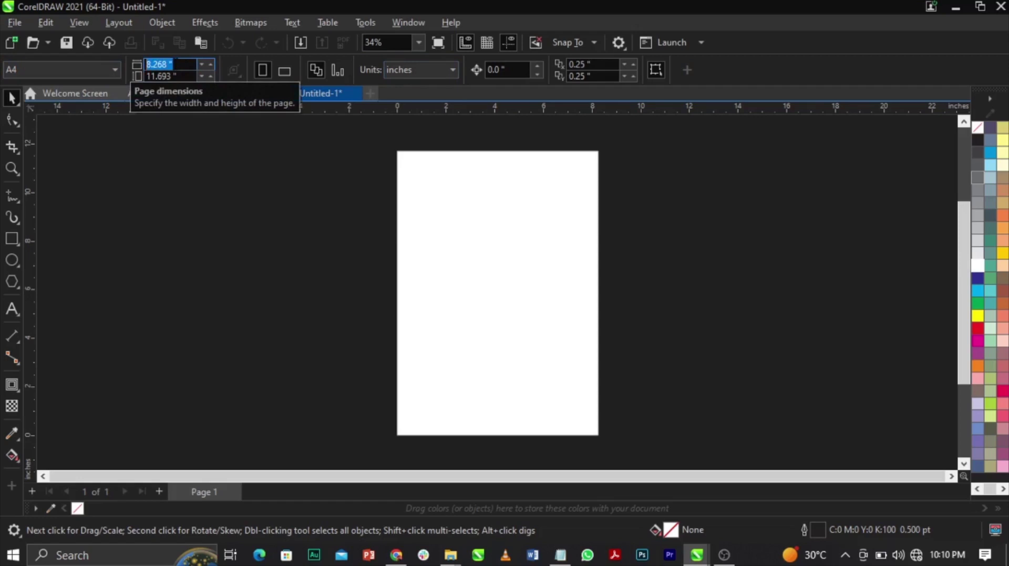
{"action": "type", "text": "10"}
{"action": "key", "text": "Tab"}
{"action": "type", "text": "10"}
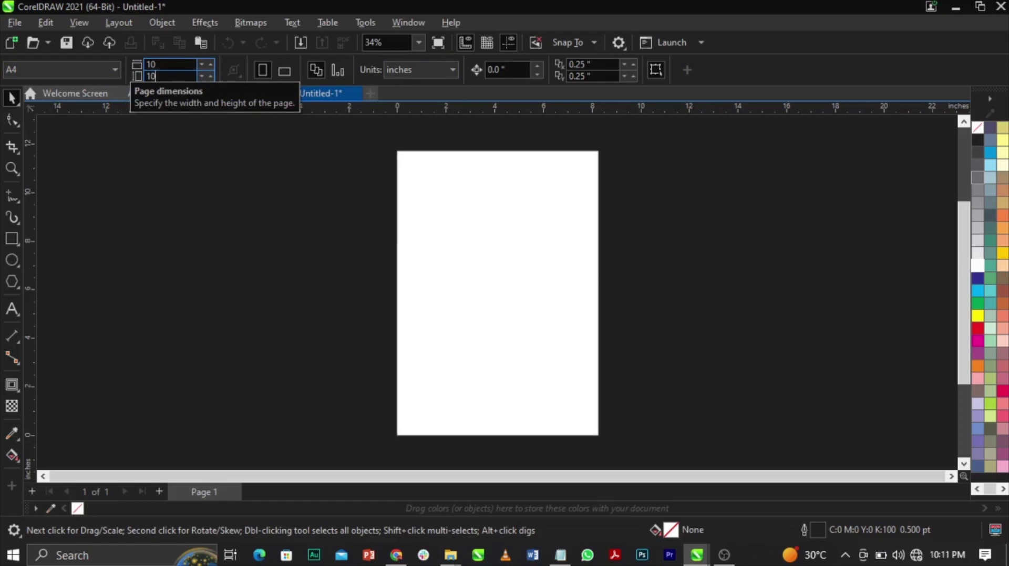
{"action": "key", "text": "Return"}
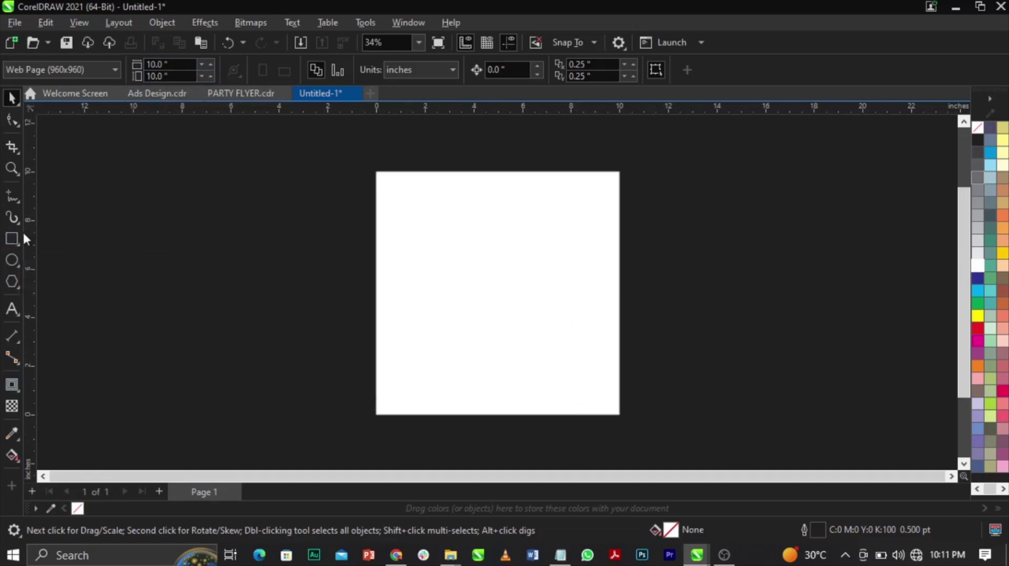
Draw a rectangle over the page, size it to 10 by 10 inches, and center it on the page
{"action": "left_click", "coordinate": [11, 240]}
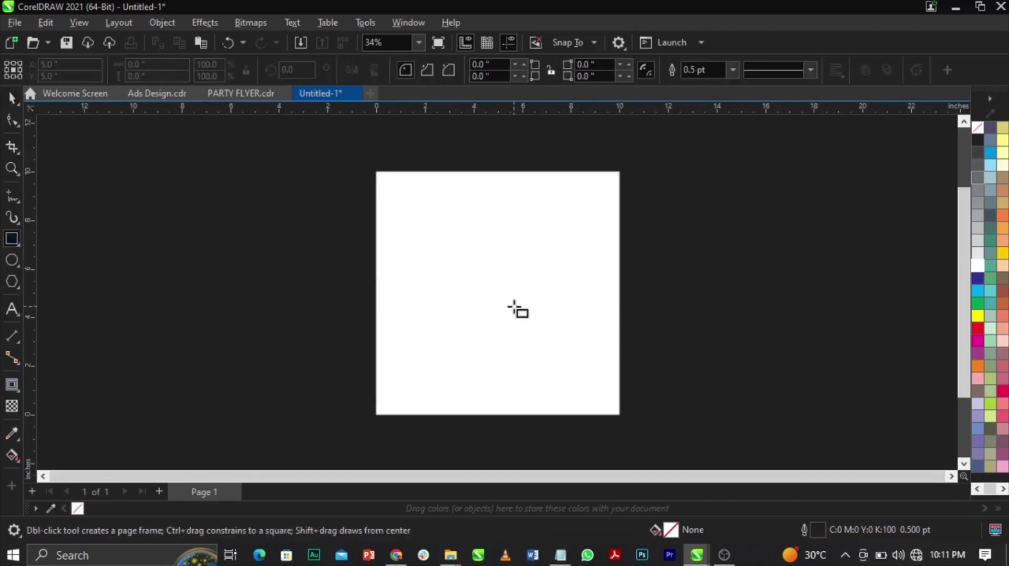
{"action": "left_click_drag", "start_coordinate": [382, 183], "coordinate": [616, 411]}
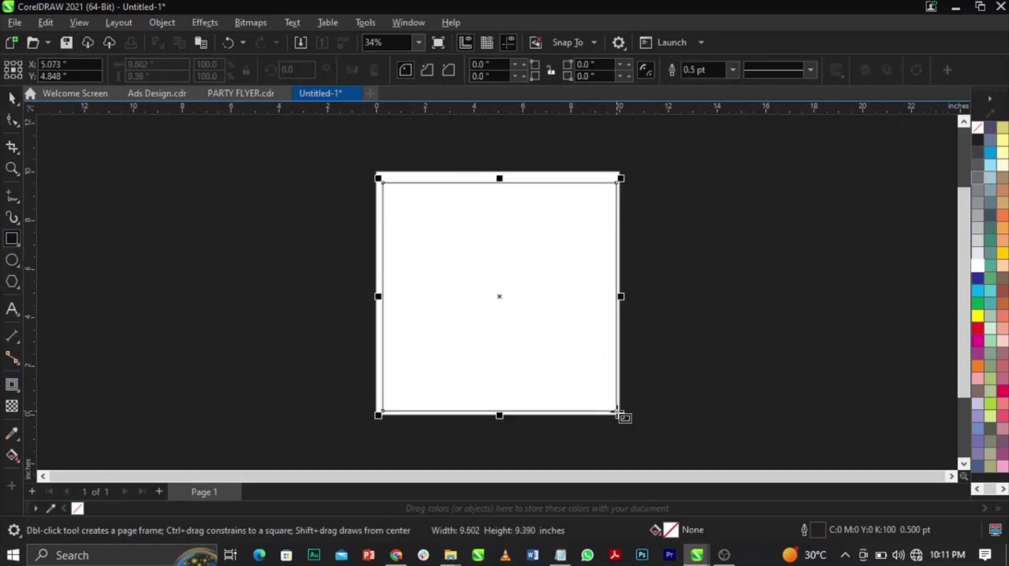
{"action": "left_click", "coordinate": [139, 64]}
{"action": "type", "text": "10"}
{"action": "key", "text": "Tab"}
{"action": "type", "text": "10"}
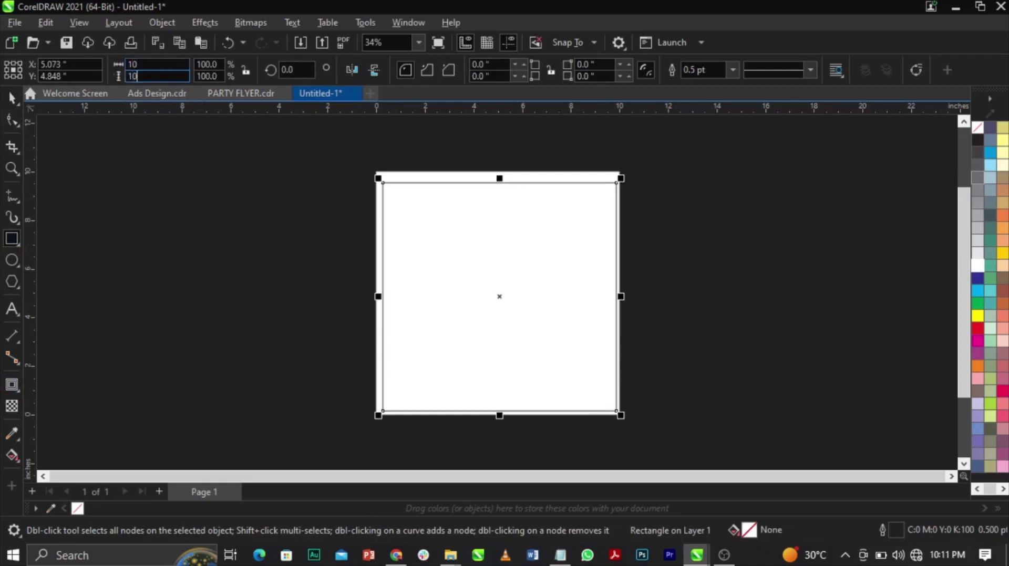
{"action": "key", "text": "Return"}
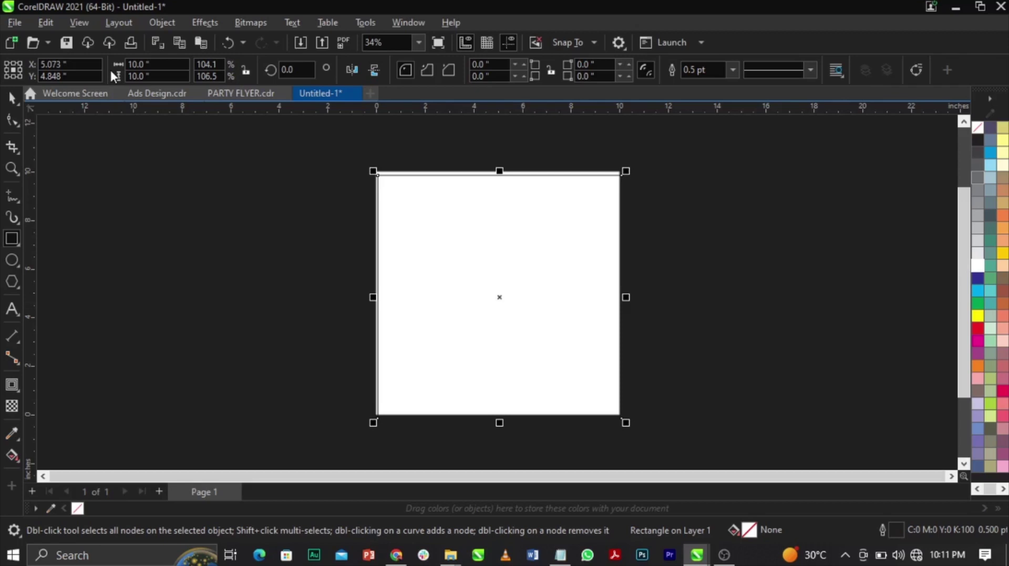
{"action": "key", "text": "p"}
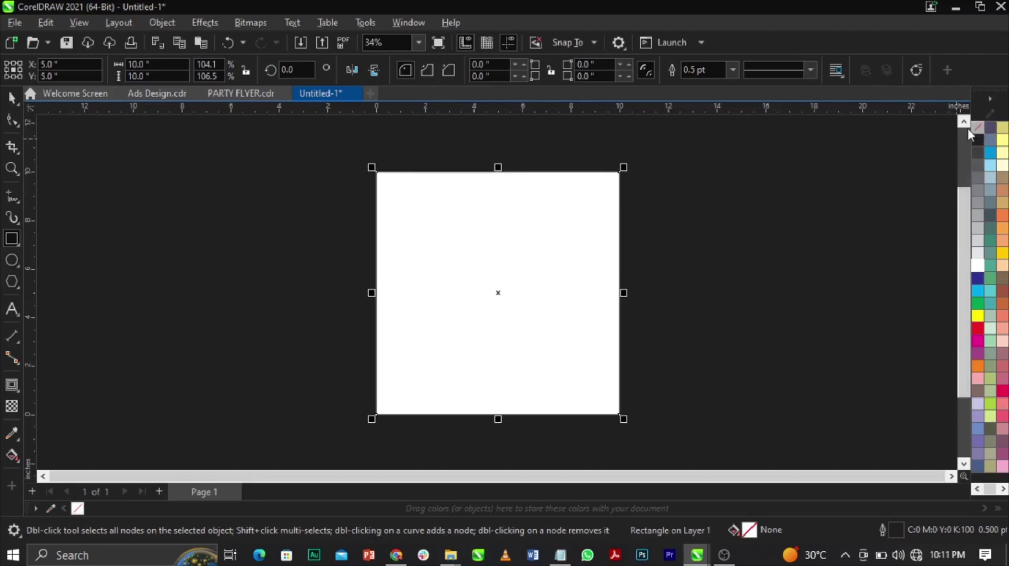
Remove the outline from the page-sized rectangle and leave it centered on the page
{"action": "left_click_drag", "start_coordinate": [498, 293], "coordinate": [512, 317]}
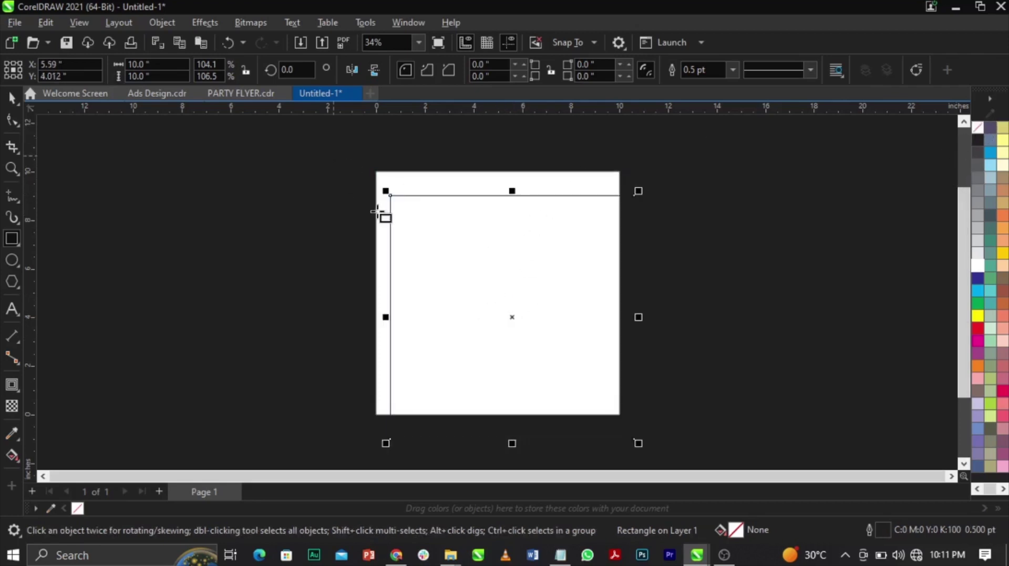
{"action": "scroll", "coordinate": [398, 199], "scroll_direction": "up", "scroll_amount": 2}
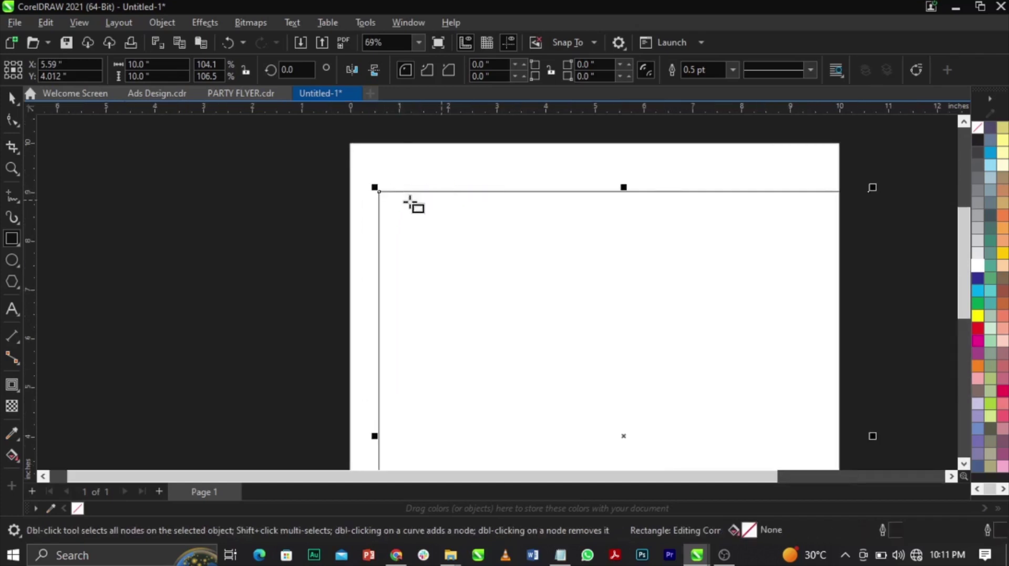
{"action": "scroll", "coordinate": [462, 197], "scroll_direction": "down", "scroll_amount": 1}
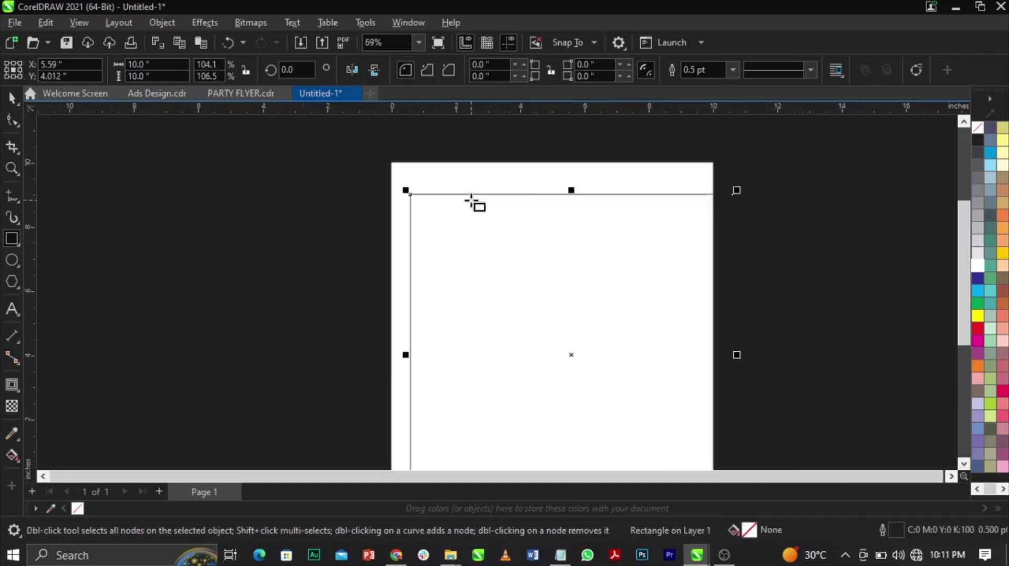
{"action": "right_click", "coordinate": [976, 131]}
{"action": "left_click", "coordinate": [967, 139]}
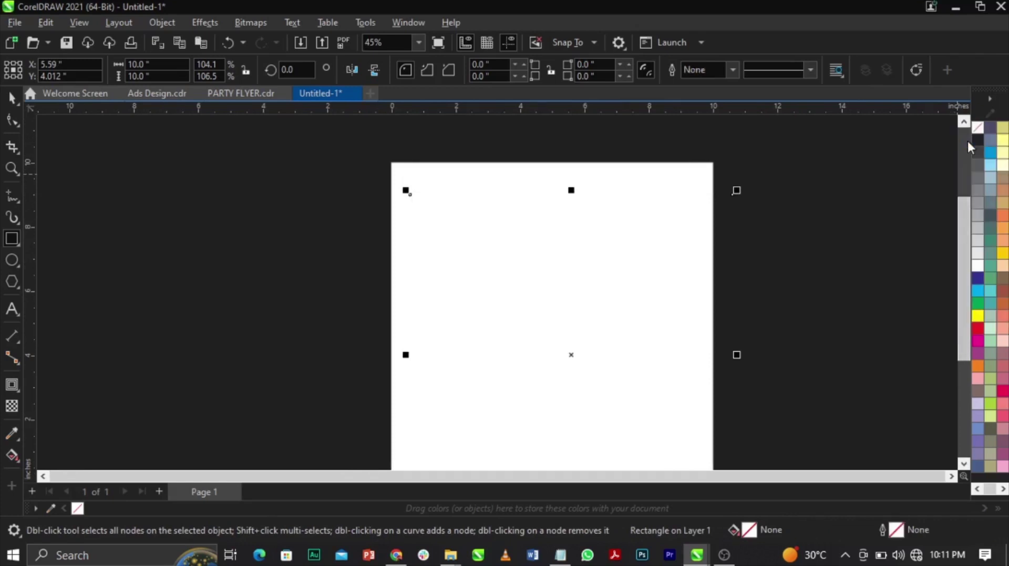
{"action": "scroll", "coordinate": [767, 272], "scroll_direction": "down", "scroll_amount": 1}
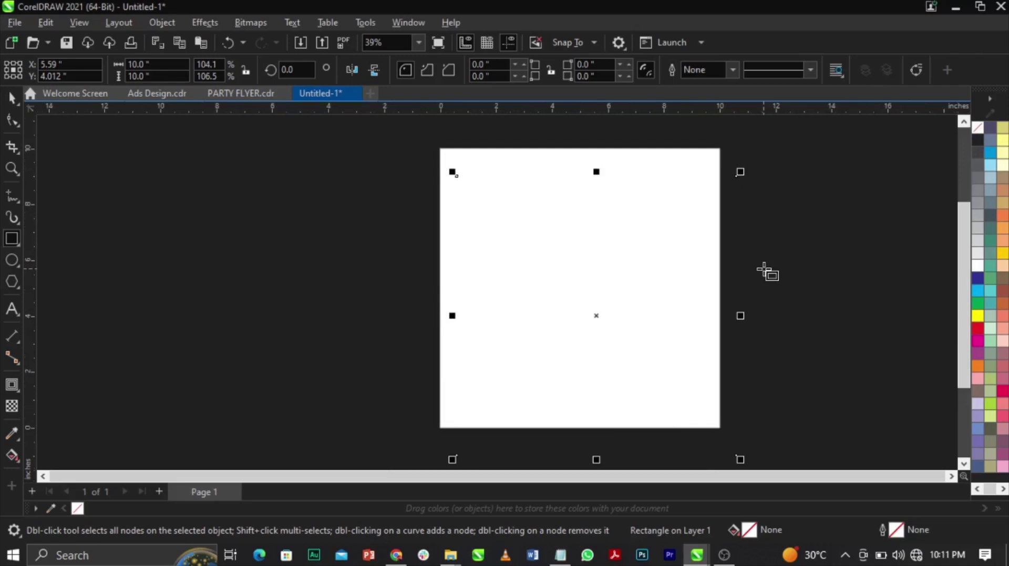
{"action": "key", "text": "space"}
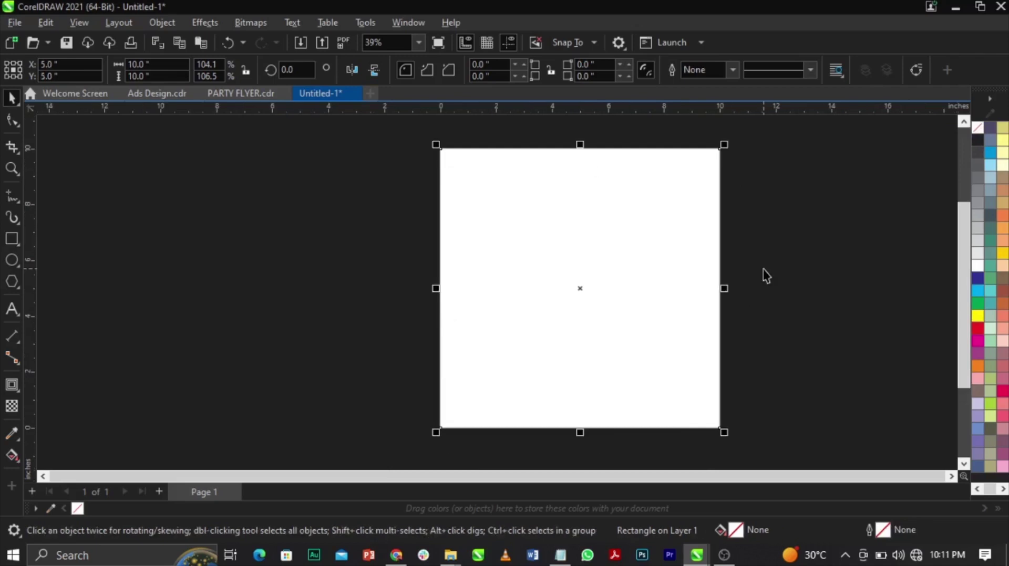
{"action": "scroll", "coordinate": [767, 272], "scroll_direction": "up", "scroll_amount": 1}
{"action": "left_click", "coordinate": [767, 274]}
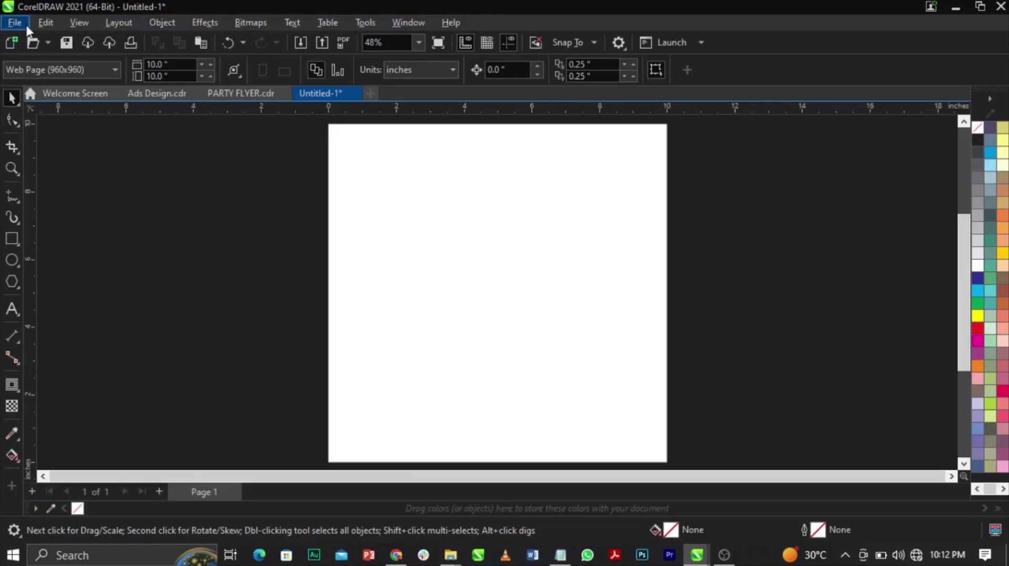
Import the green background, smoke, back and portrait cutout images together from the Vibe and Grind folder in Downloads
{"action": "left_click", "coordinate": [13, 27]}
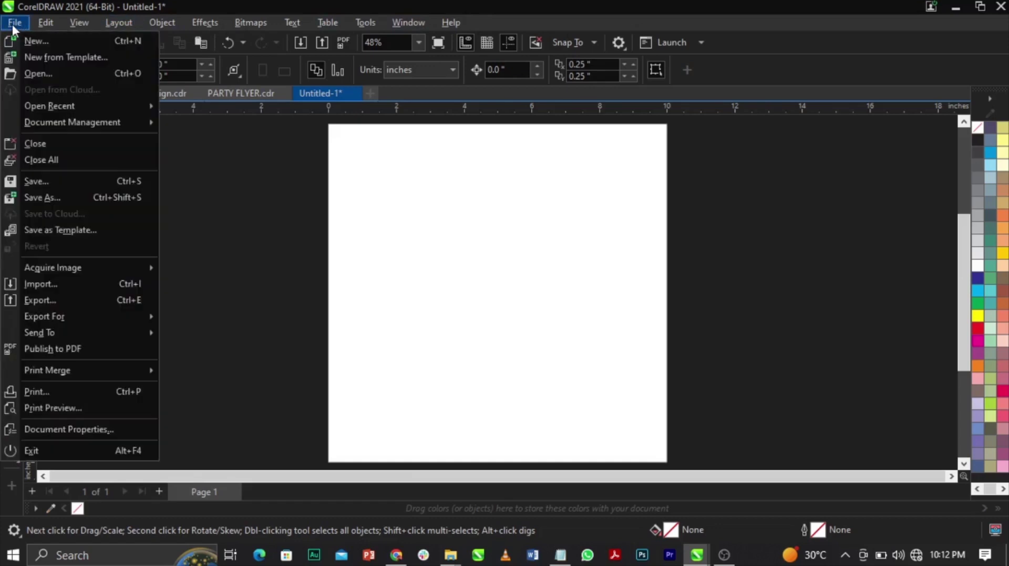
{"action": "left_click", "coordinate": [74, 283]}
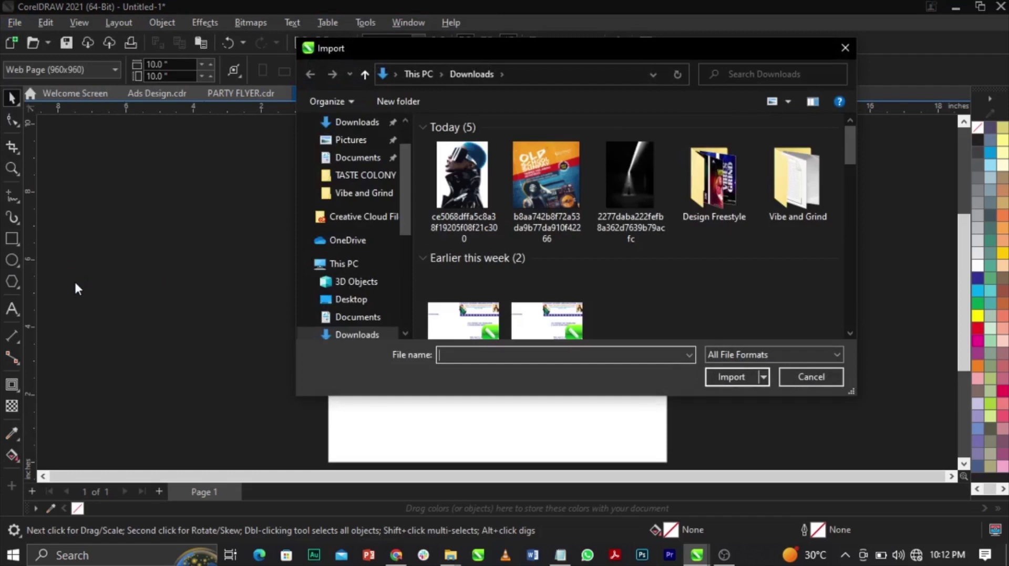
{"action": "double_click", "coordinate": [800, 184]}
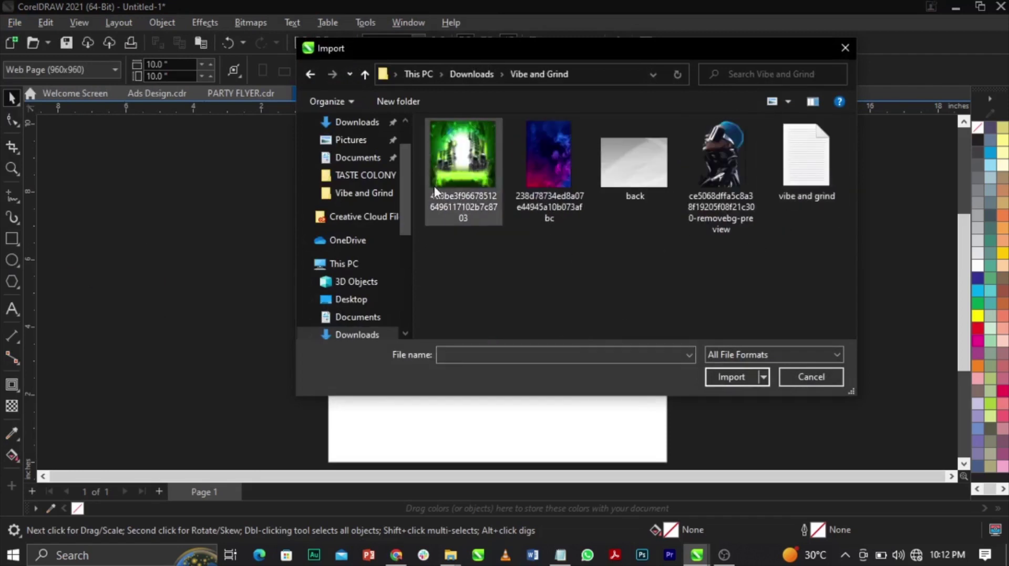
{"action": "left_click", "coordinate": [456, 181]}
{"action": "left_click", "coordinate": [578, 158], "text": "ctrl"}
{"action": "left_click", "coordinate": [638, 176], "text": "ctrl"}
{"action": "left_click", "coordinate": [702, 169], "text": "ctrl"}
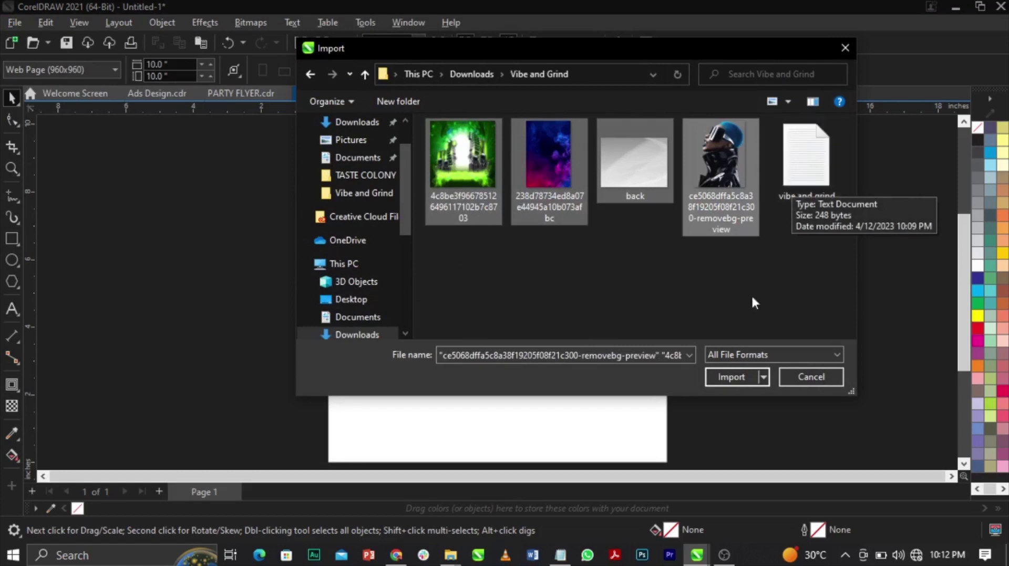
{"action": "left_click", "coordinate": [733, 375]}
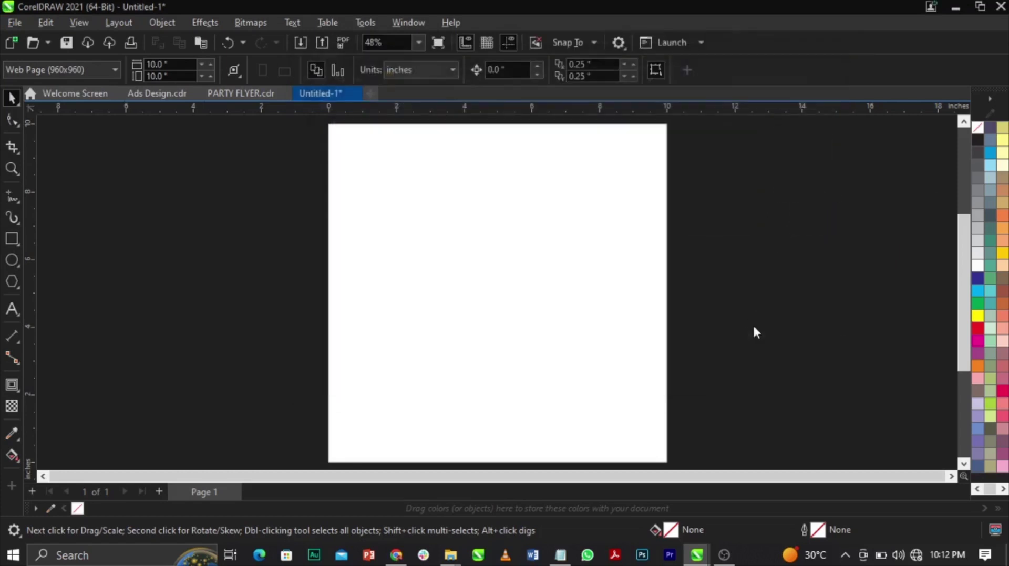
Place the four imported images scaled down on the pasteboard left of the page, with the portrait cutout about 2.3 by 3 inches
{"action": "left_click", "coordinate": [153, 220]}
{"action": "left_click", "coordinate": [183, 314]}
{"action": "left_click_drag", "start_coordinate": [169, 361], "coordinate": [172, 363]}
{"action": "left_click_drag", "start_coordinate": [90, 274], "coordinate": [336, 379]}
{"action": "left_click", "coordinate": [146, 343]}
{"action": "left_click_drag", "start_coordinate": [288, 336], "coordinate": [265, 318]}
{"action": "left_click", "coordinate": [195, 349]}
{"action": "left_click", "coordinate": [167, 329]}
{"action": "left_click", "coordinate": [195, 247]}
{"action": "left_click", "coordinate": [266, 314]}
{"action": "left_click", "coordinate": [785, 361]}
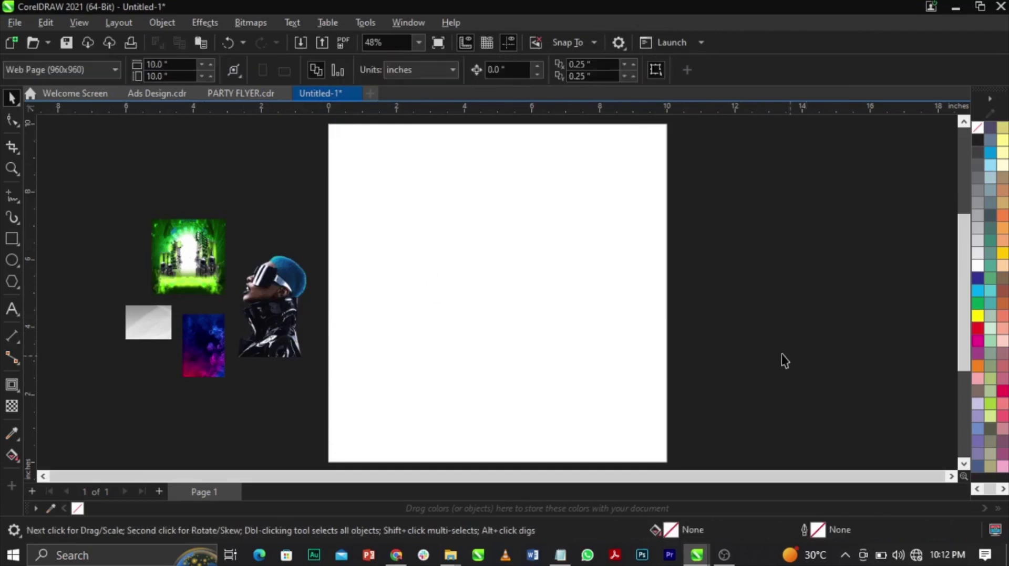
Move the blue and pink smoke image to the pasteboard right of the page and enlarge it to about 6.3 by 9.5 inches
{"action": "right_click", "coordinate": [269, 316]}
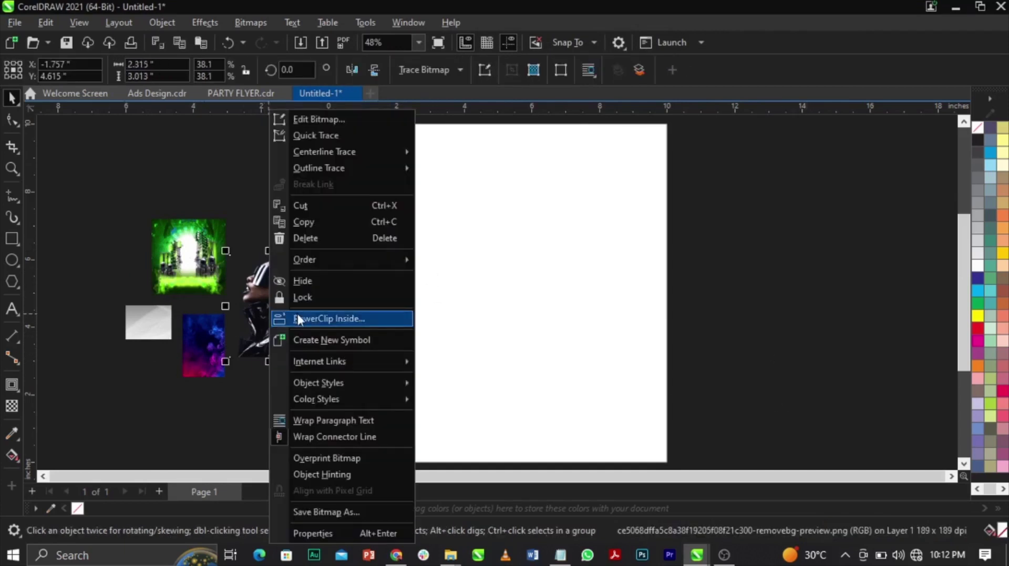
{"action": "left_click", "coordinate": [255, 400]}
{"action": "left_click_drag", "start_coordinate": [218, 363], "coordinate": [880, 427]}
{"action": "left_click_drag", "start_coordinate": [798, 305], "coordinate": [864, 322]}
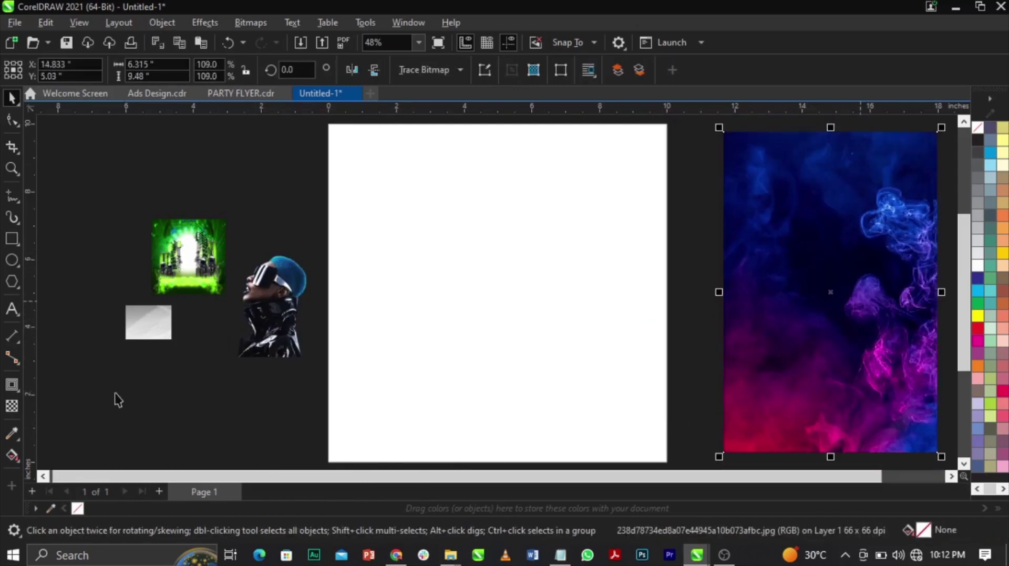
{"action": "left_click", "coordinate": [849, 347]}
{"action": "left_click", "coordinate": [198, 340]}
PowerClip the portrait cutout inside the page-sized rectangle, keeping the rectangle centered on the page
{"action": "right_click", "coordinate": [272, 332]}
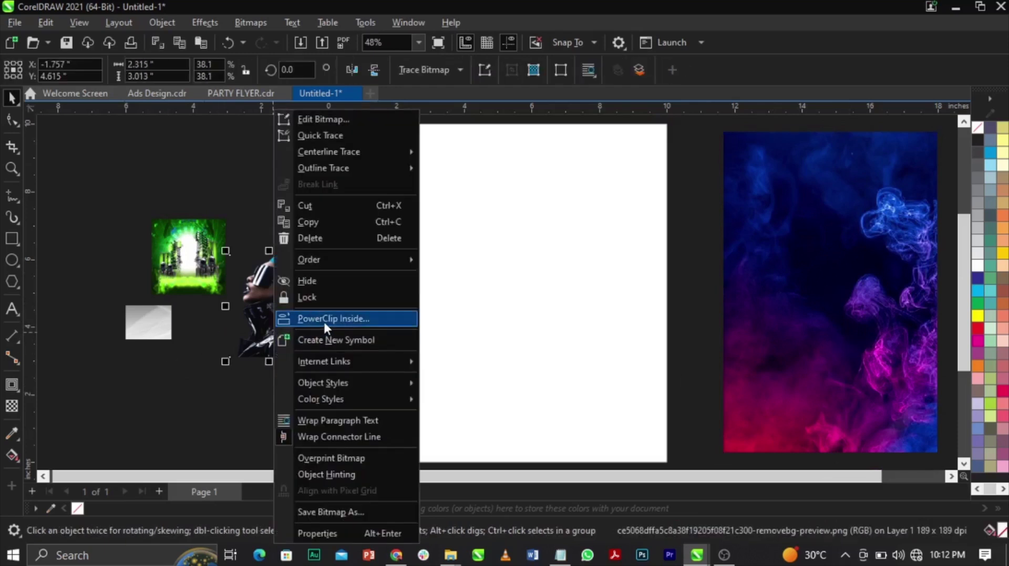
{"action": "left_click", "coordinate": [212, 373]}
{"action": "left_click", "coordinate": [273, 329]}
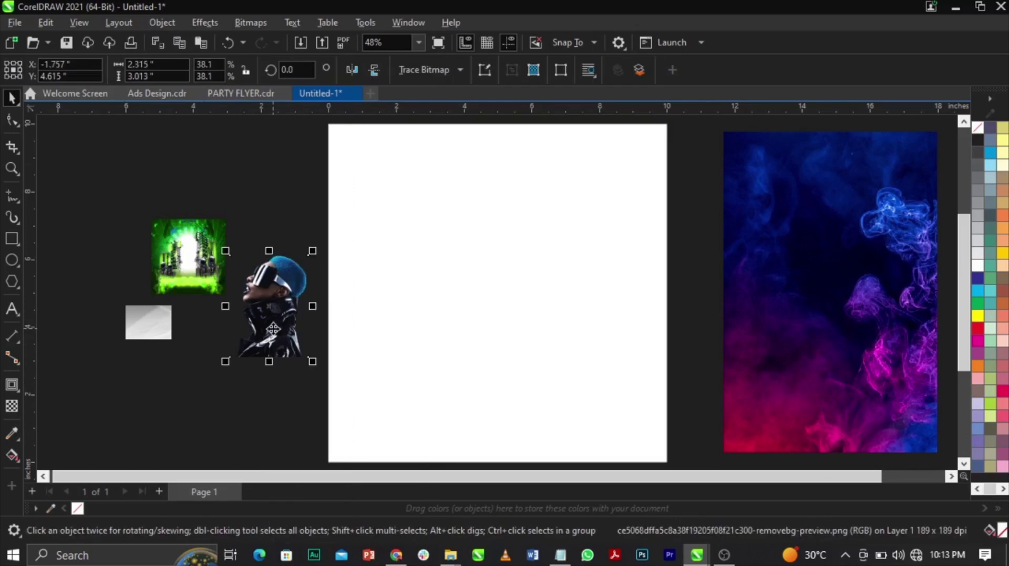
{"action": "right_click", "coordinate": [272, 329]}
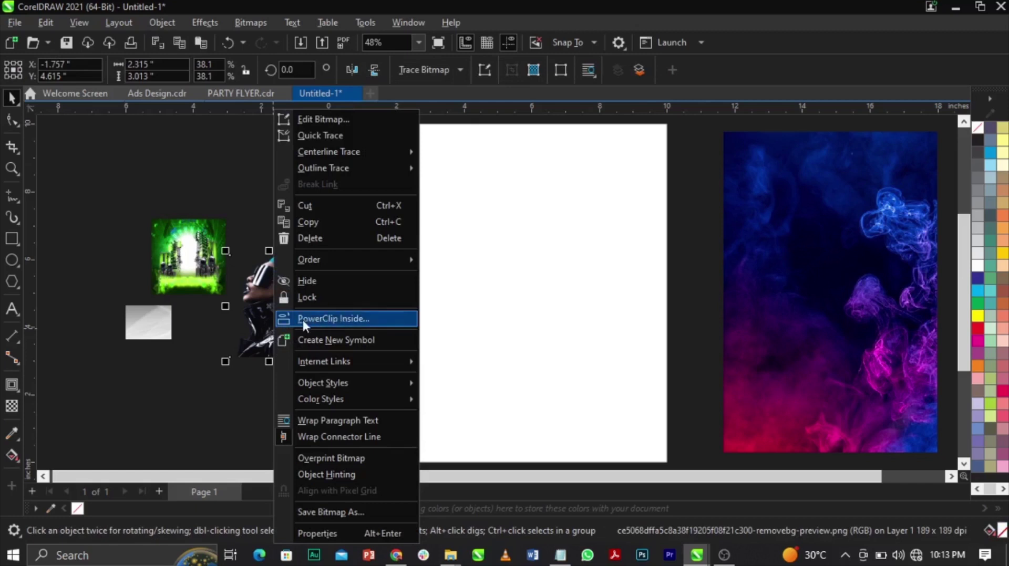
{"action": "left_click", "coordinate": [333, 318]}
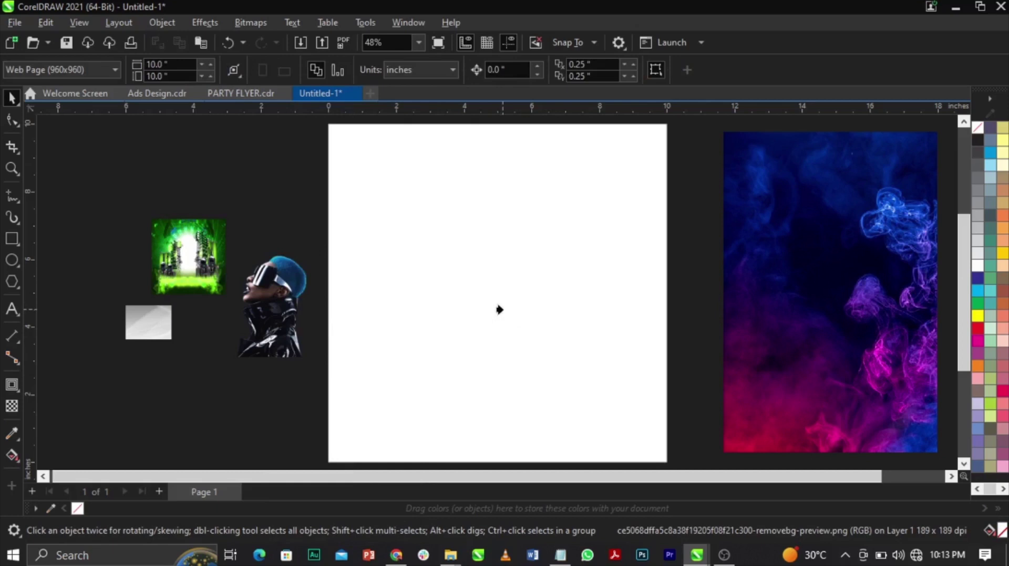
{"action": "left_click", "coordinate": [499, 310]}
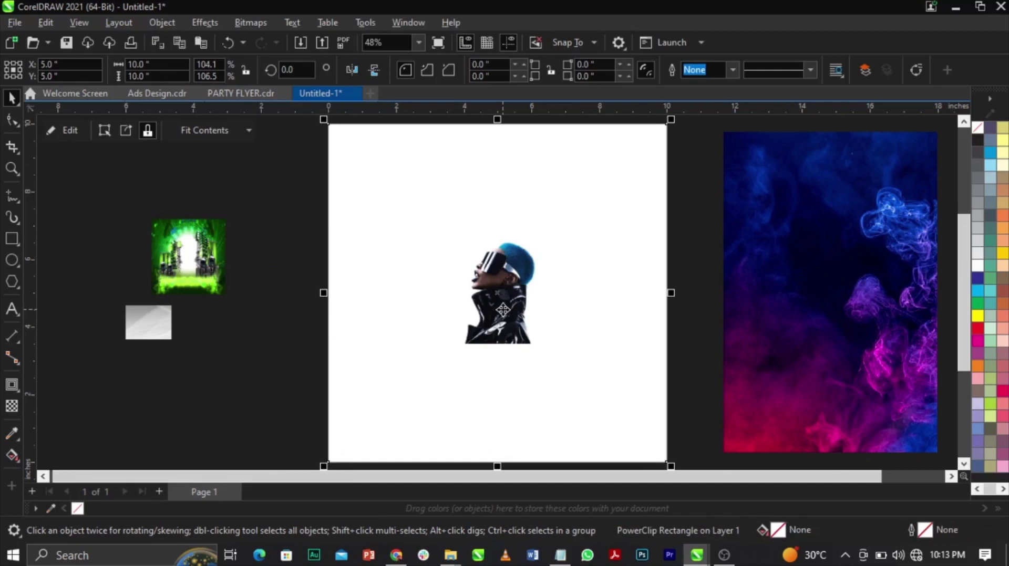
{"action": "left_click_drag", "start_coordinate": [503, 310], "coordinate": [645, 318]}
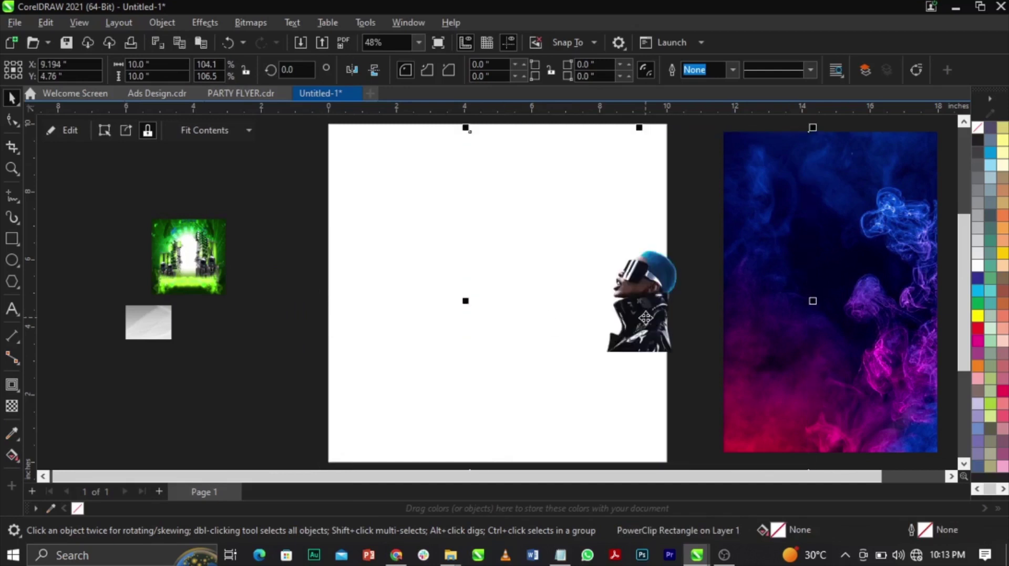
{"action": "key", "text": "ctrl+z"}
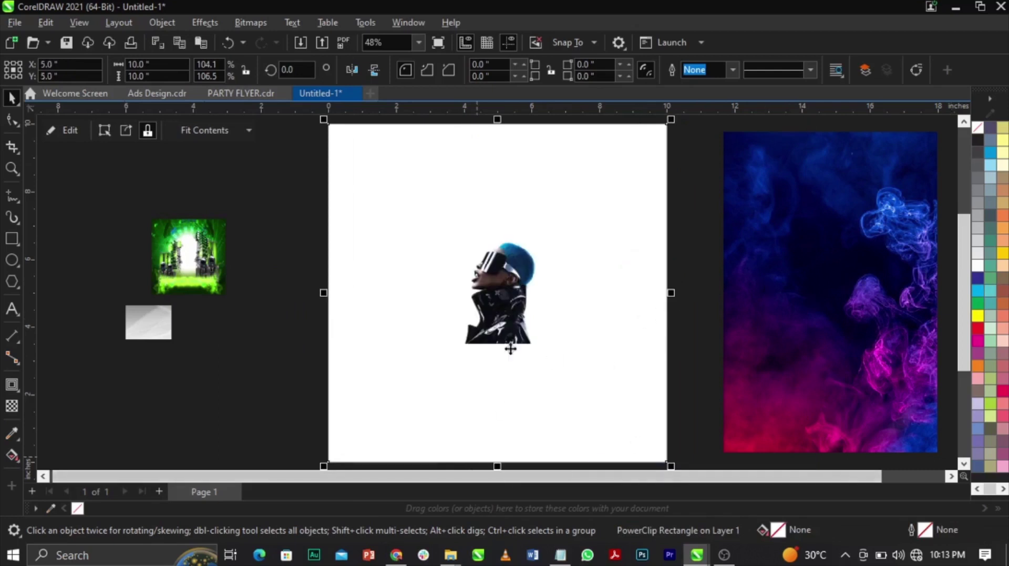
Edit the PowerClip contents, enlarging the portrait to about 6.9 by 8.9 inches and moving it to the frame's lower right
{"action": "right_click", "coordinate": [523, 342]}
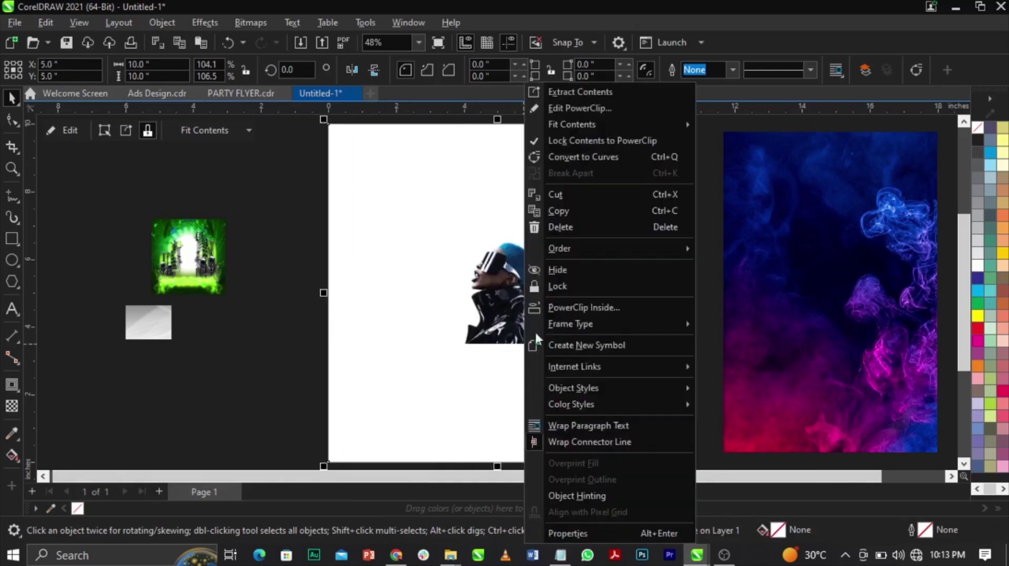
{"action": "left_click", "coordinate": [584, 110]}
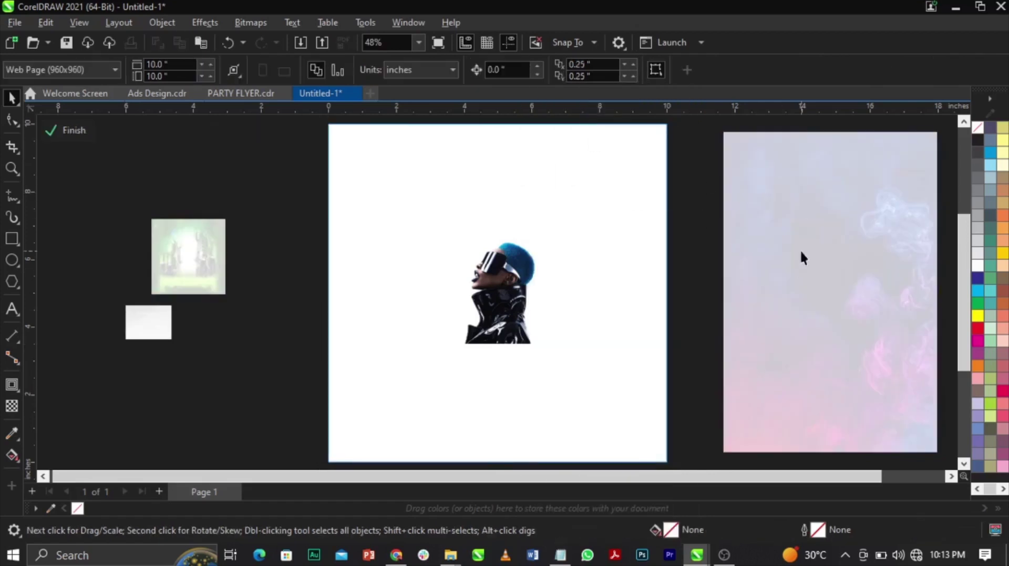
{"action": "left_click_drag", "start_coordinate": [113, 203], "coordinate": [281, 382]}
{"action": "left_click", "coordinate": [521, 274]}
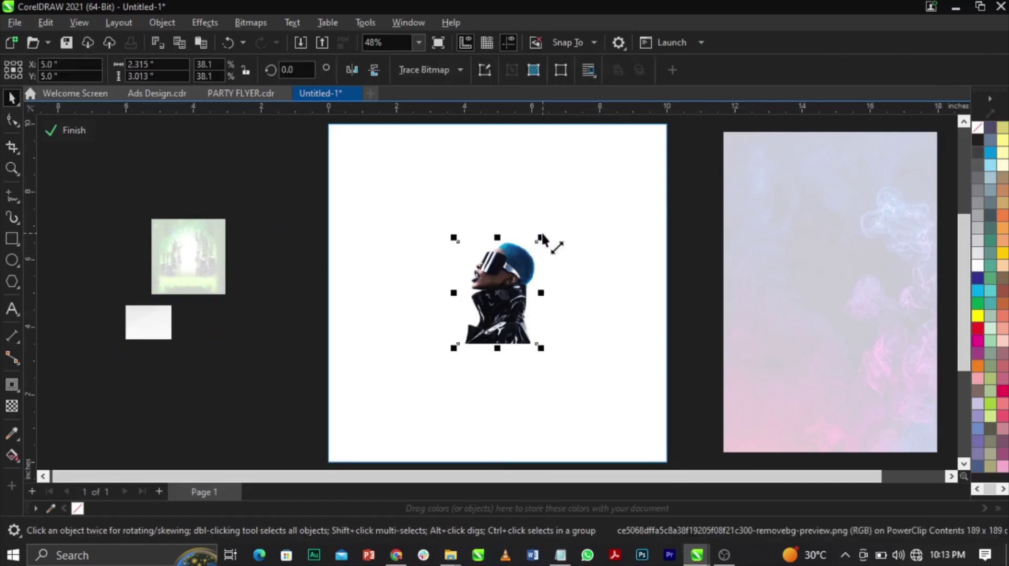
{"action": "left_click_drag", "start_coordinate": [542, 239], "coordinate": [673, 152]}
{"action": "left_click_drag", "start_coordinate": [557, 258], "coordinate": [611, 319]}
{"action": "left_click_drag", "start_coordinate": [446, 190], "coordinate": [437, 174]}
{"action": "left_click_drag", "start_coordinate": [547, 288], "coordinate": [535, 282]}
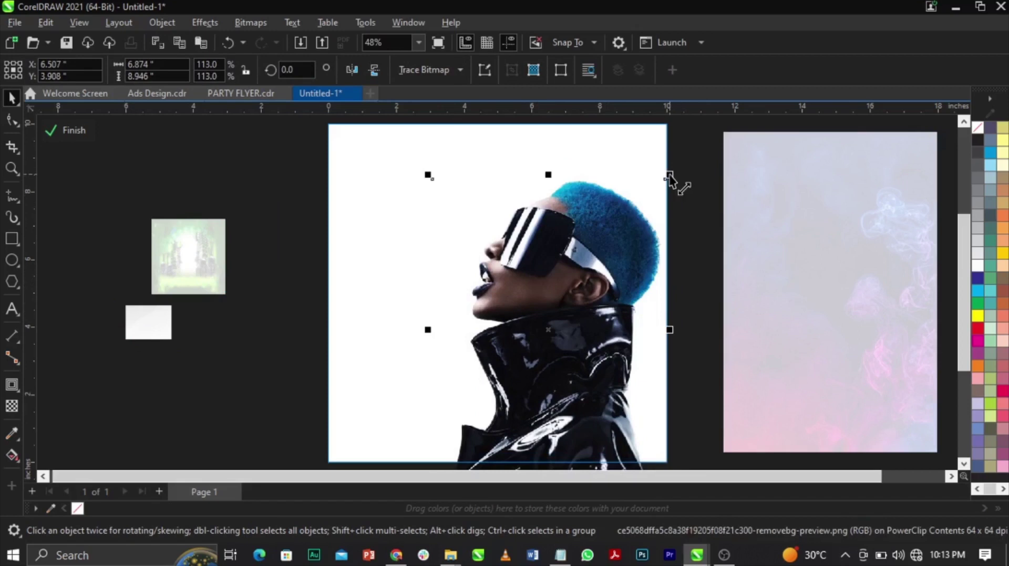
Enlarge the portrait to about 7.4 by 9.6 inches, shift it slightly up and inward, and finish editing the PowerClip
{"action": "left_click_drag", "start_coordinate": [671, 175], "coordinate": [677, 162]}
{"action": "left_click_drag", "start_coordinate": [647, 224], "coordinate": [638, 232]}
{"action": "left_click", "coordinate": [639, 232]}
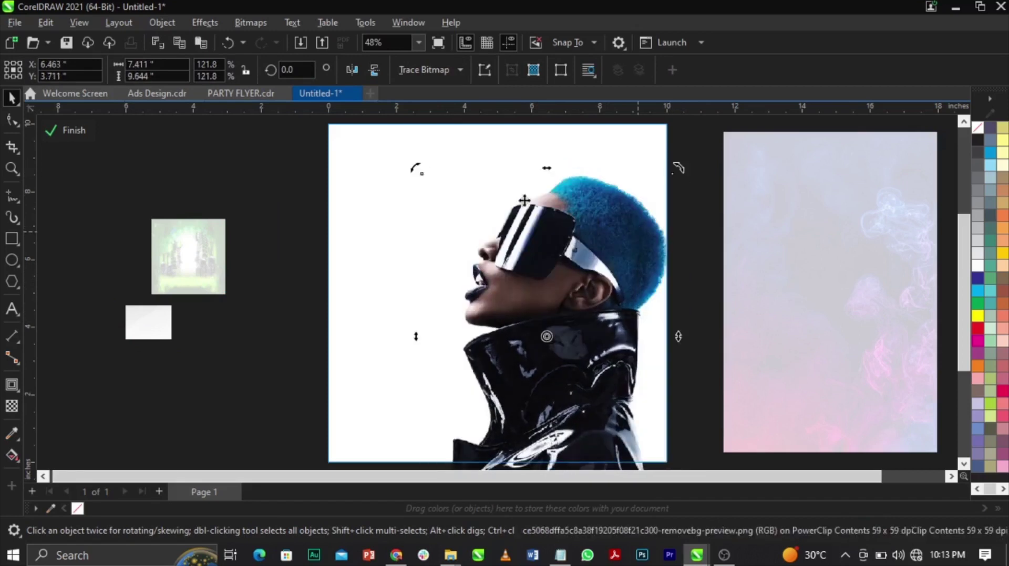
{"action": "left_click_drag", "start_coordinate": [475, 233], "coordinate": [468, 222]}
{"action": "left_click_drag", "start_coordinate": [532, 270], "coordinate": [541, 276]}
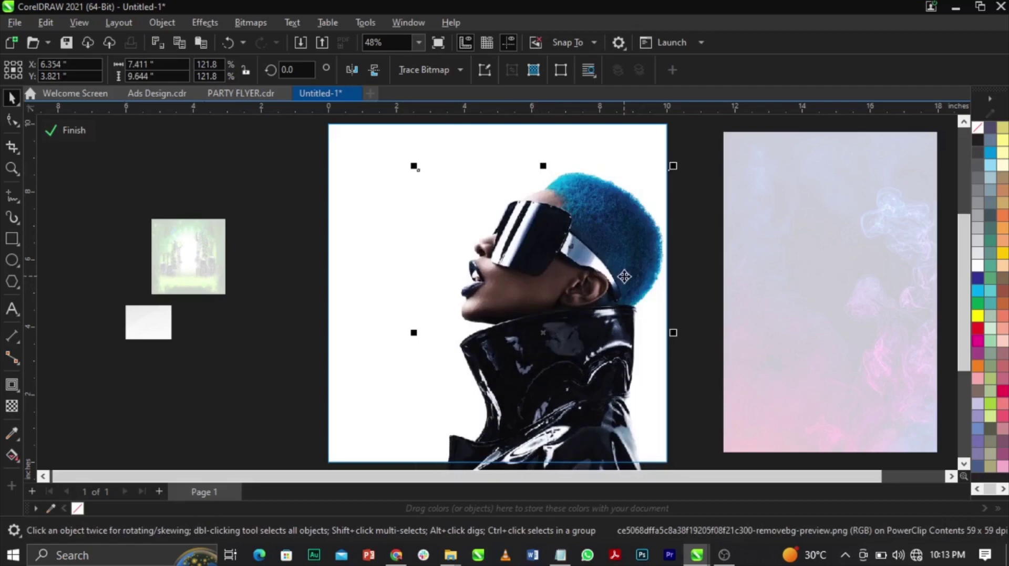
{"action": "left_click", "coordinate": [695, 297]}
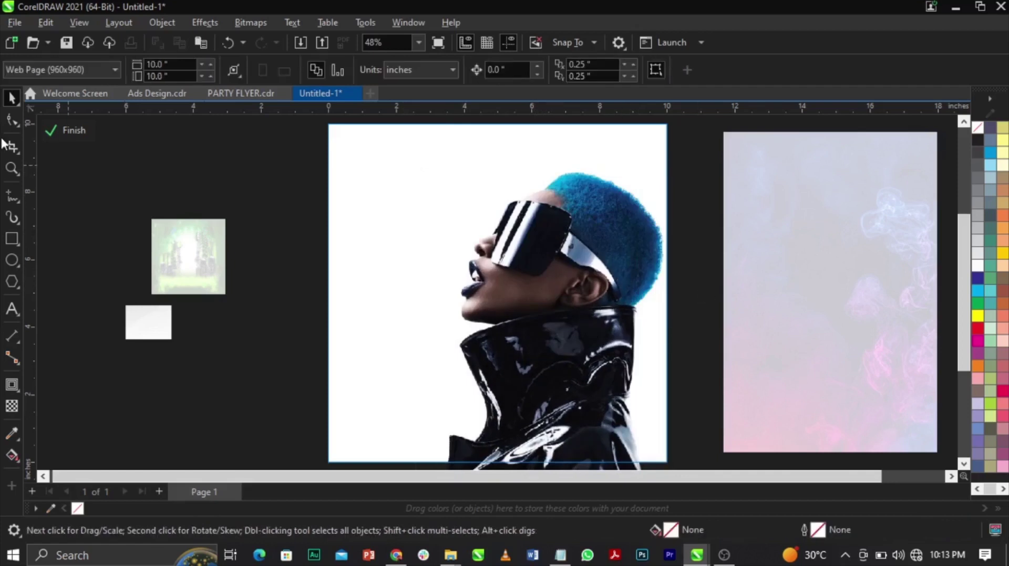
{"action": "left_click", "coordinate": [61, 135]}
{"action": "scroll", "coordinate": [565, 267], "scroll_direction": "down", "scroll_amount": 1}
{"action": "scroll", "coordinate": [547, 304], "scroll_direction": "up", "scroll_amount": 1}
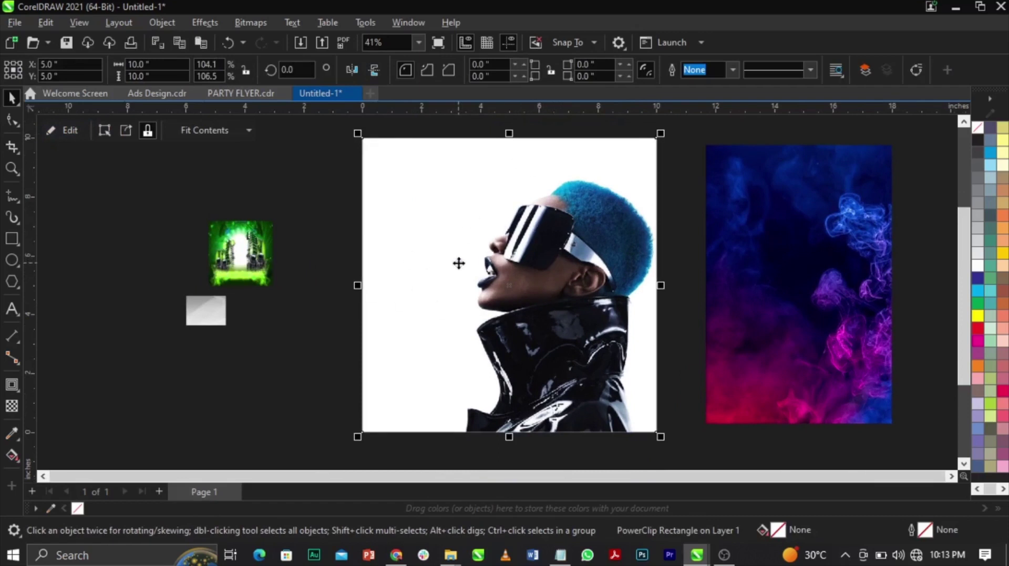
{"action": "scroll", "coordinate": [657, 218], "scroll_direction": "up", "scroll_amount": 3}
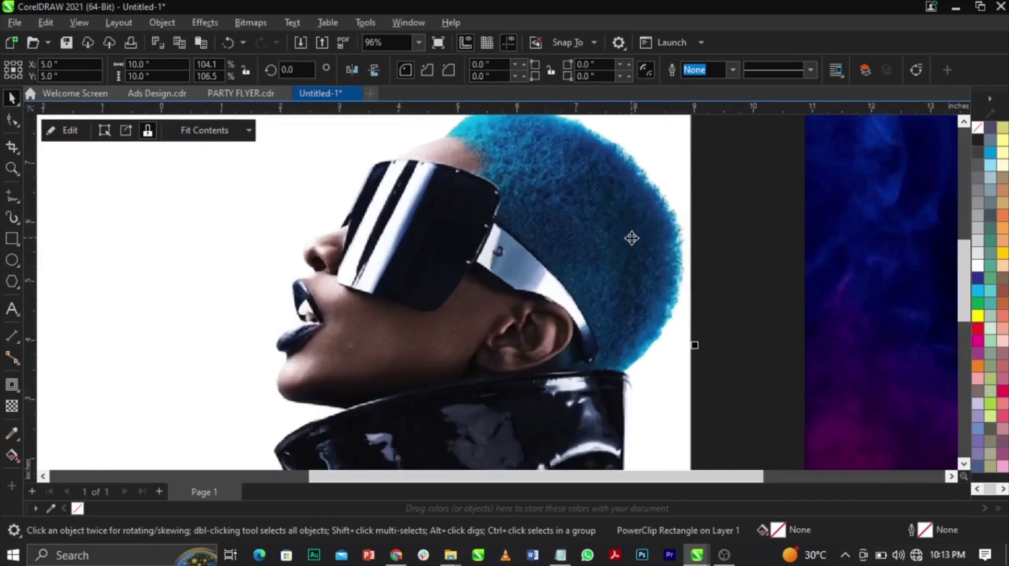
{"action": "scroll", "coordinate": [624, 228], "scroll_direction": "down", "scroll_amount": 2}
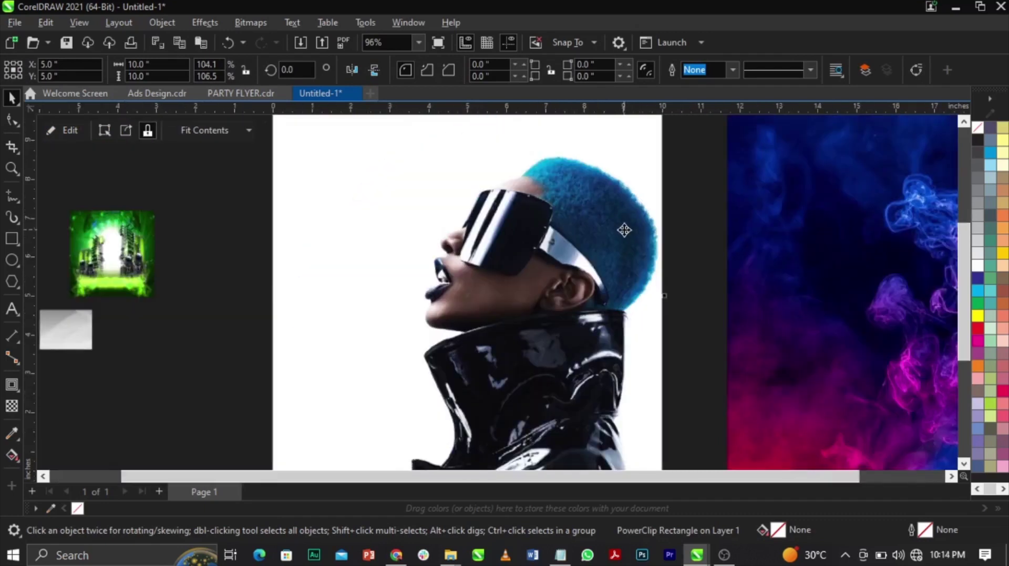
{"action": "scroll", "coordinate": [601, 242], "scroll_direction": "down", "scroll_amount": 2}
{"action": "scroll", "coordinate": [601, 242], "scroll_direction": "up", "scroll_amount": 1}
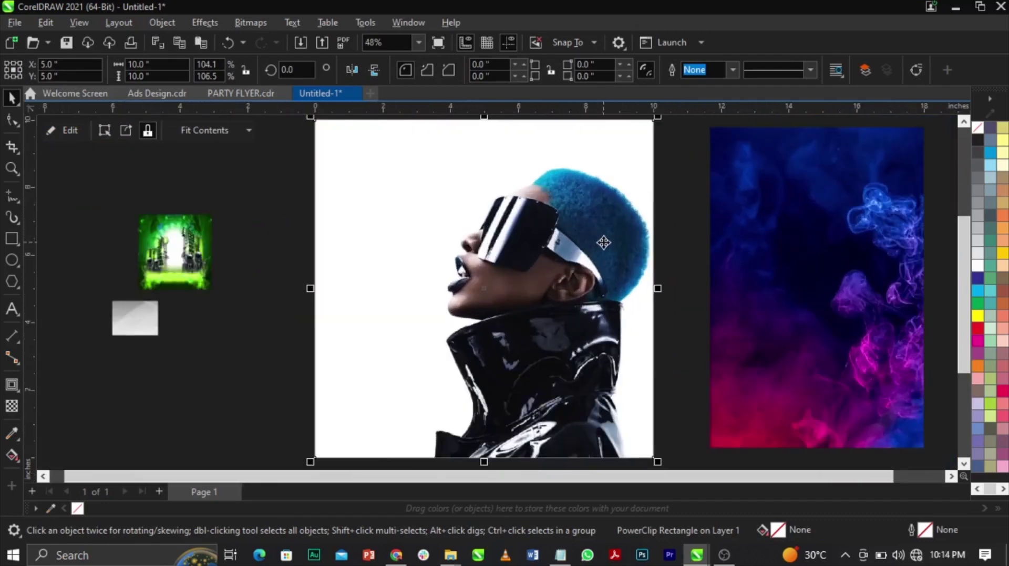
PowerClip the blue and pink smoke image inside the page-sized frame that holds the portrait
{"action": "left_click", "coordinate": [887, 240]}
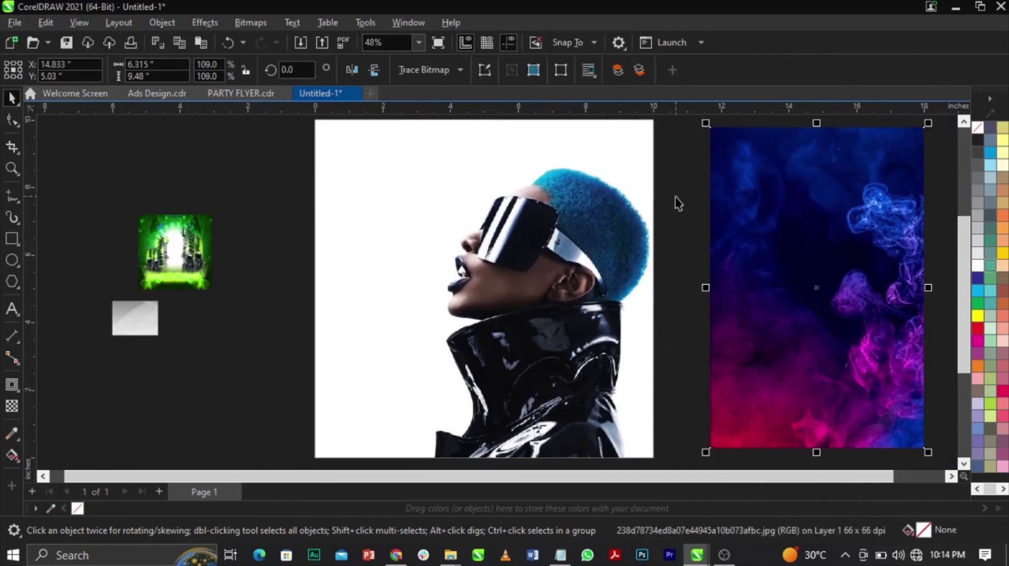
{"action": "scroll", "coordinate": [548, 234], "scroll_direction": "up", "scroll_amount": 2}
{"action": "scroll", "coordinate": [574, 263], "scroll_direction": "down", "scroll_amount": 3}
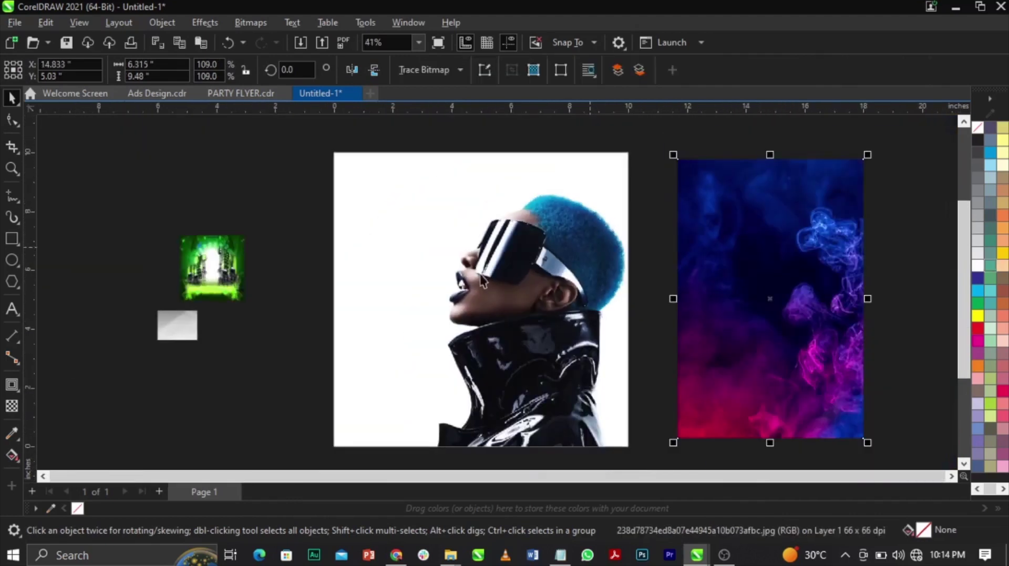
{"action": "scroll", "coordinate": [489, 286], "scroll_direction": "up", "scroll_amount": 2}
{"action": "scroll", "coordinate": [489, 287], "scroll_direction": "down", "scroll_amount": 2}
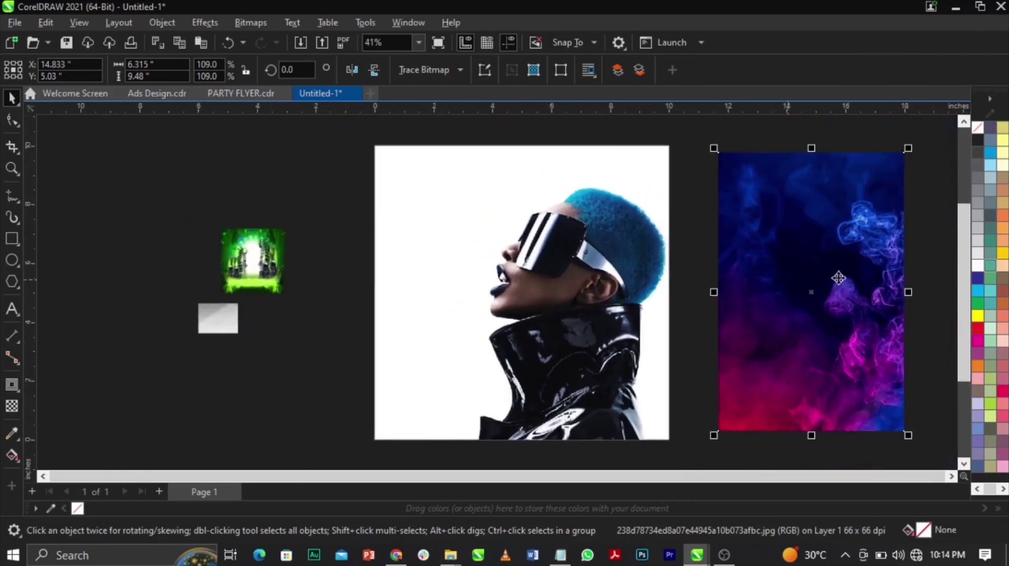
{"action": "right_click", "coordinate": [829, 263]}
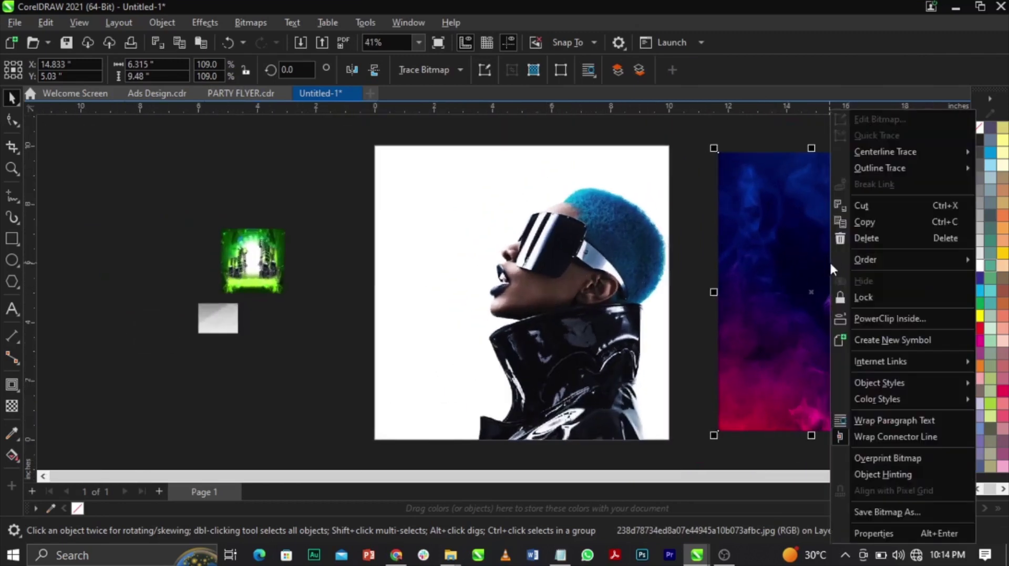
{"action": "left_click", "coordinate": [865, 319]}
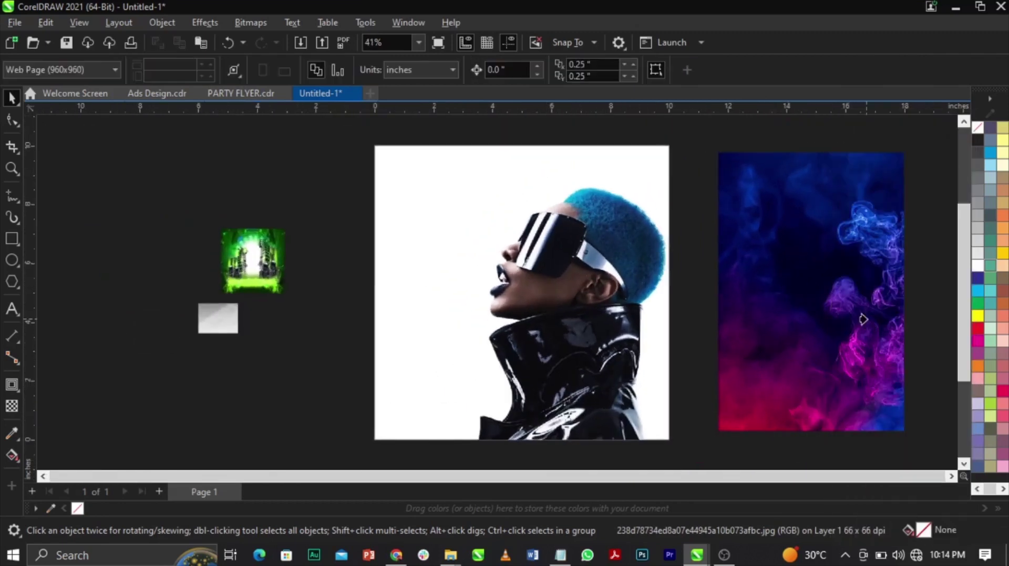
{"action": "left_click", "coordinate": [567, 300]}
Edit the PowerClip contents and send the smoke image behind the portrait
{"action": "right_click", "coordinate": [574, 300]}
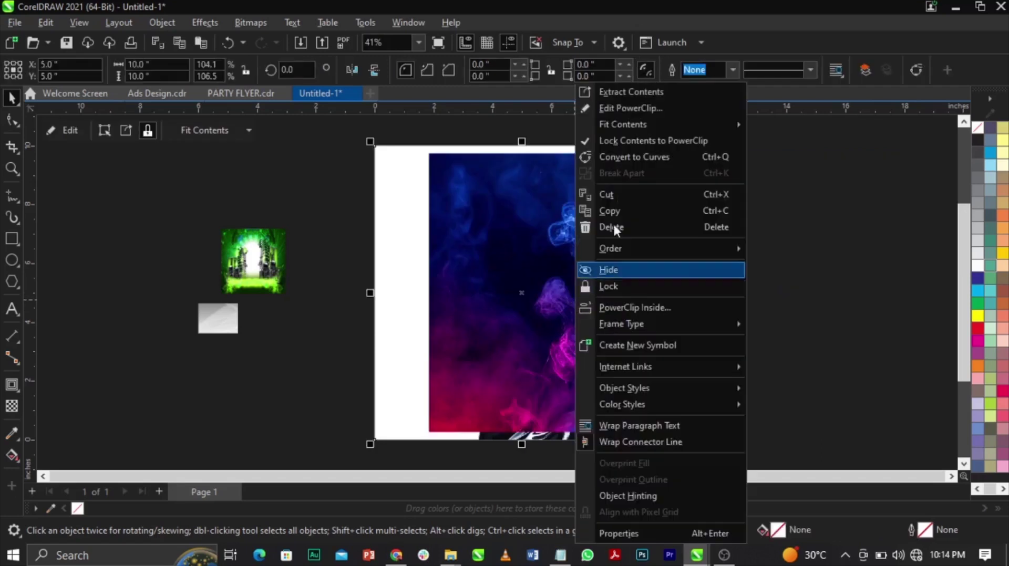
{"action": "left_click", "coordinate": [621, 108]}
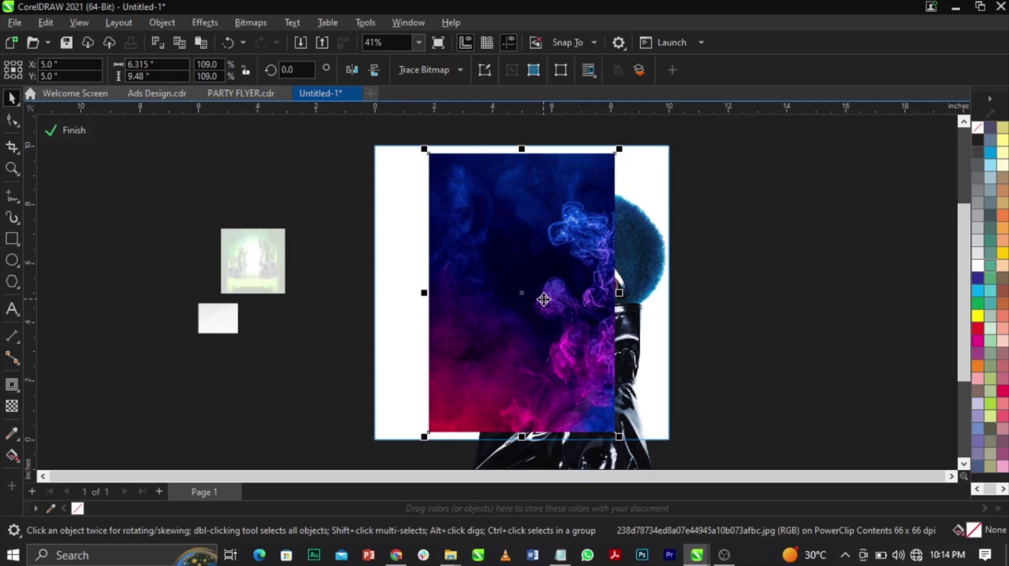
{"action": "key", "text": "shift+Page_Down"}
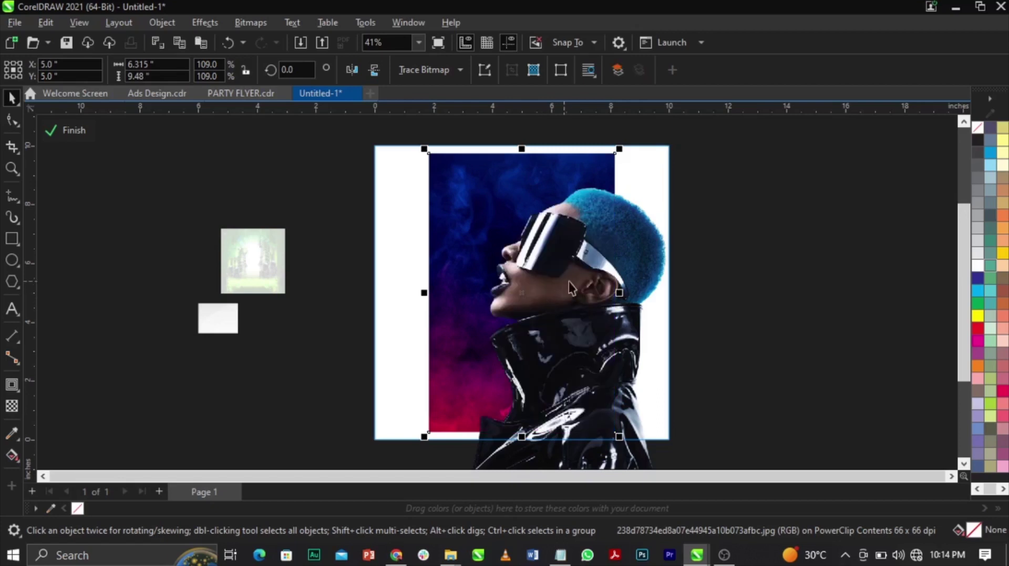
Enlarge the smoke image to about 11.3 by 16.9 inches and position it to cover the whole frame behind the portrait
{"action": "scroll", "coordinate": [570, 284], "scroll_direction": "down", "scroll_amount": 1}
{"action": "left_click_drag", "start_coordinate": [612, 419], "coordinate": [676, 432], "text": "shift"}
{"action": "scroll", "coordinate": [627, 401], "scroll_direction": "down", "scroll_amount": 2}
{"action": "mouse_move", "coordinate": [627, 401]}
{"action": "left_mouse_down"}
{"action": "mouse_move", "coordinate": [629, 430]}
{"action": "mouse_move", "coordinate": [635, 418]}
{"action": "left_mouse_up"}
{"action": "scroll", "coordinate": [617, 309], "scroll_direction": "up", "scroll_amount": 1}
{"action": "left_click_drag", "start_coordinate": [636, 452], "coordinate": [633, 432]}
{"action": "scroll", "coordinate": [529, 288], "scroll_direction": "up", "scroll_amount": 1}
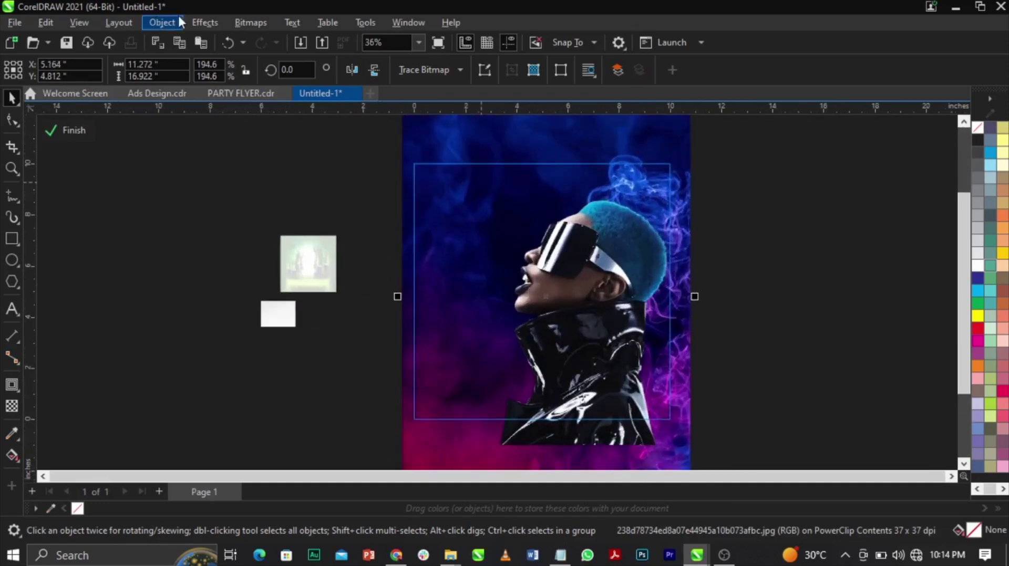
Apply a Gaussian Blur with a 12.4-pixel radius to the smoke background
{"action": "left_click", "coordinate": [201, 21]}
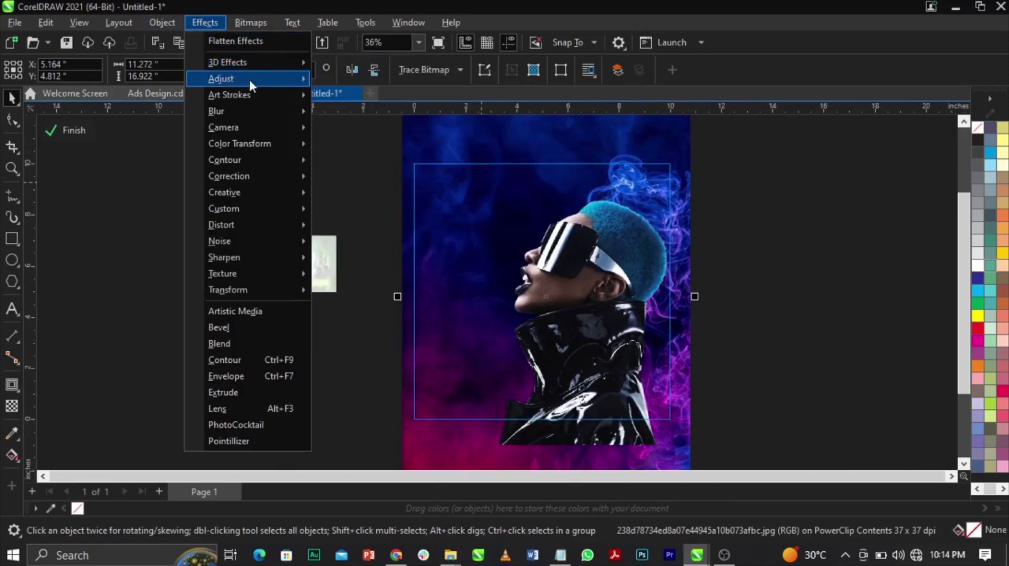
{"action": "mouse_move", "coordinate": [253, 111]}
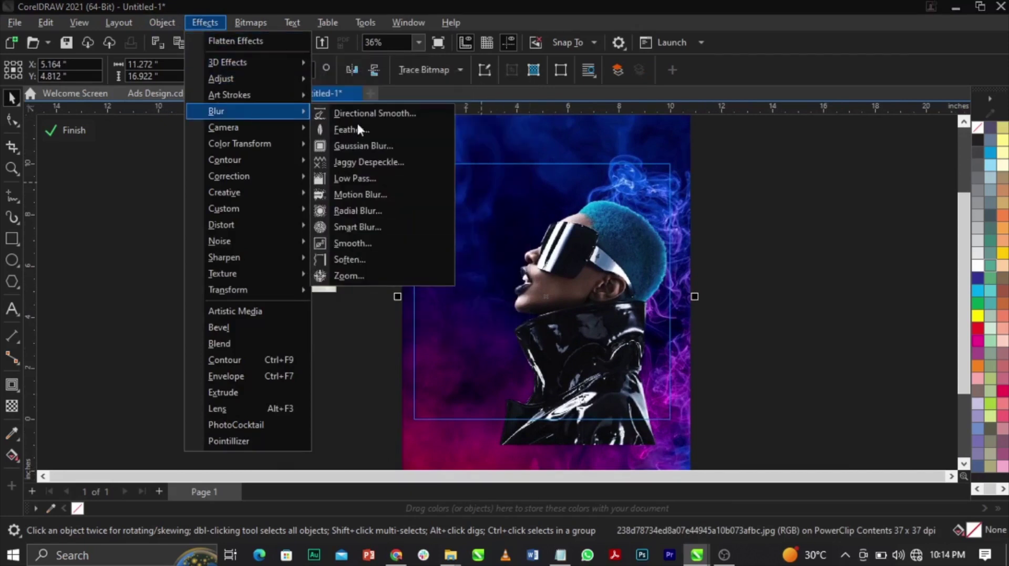
{"action": "left_click", "coordinate": [362, 146]}
{"action": "left_click_drag", "start_coordinate": [492, 217], "coordinate": [272, 83]}
{"action": "left_click", "coordinate": [182, 127]}
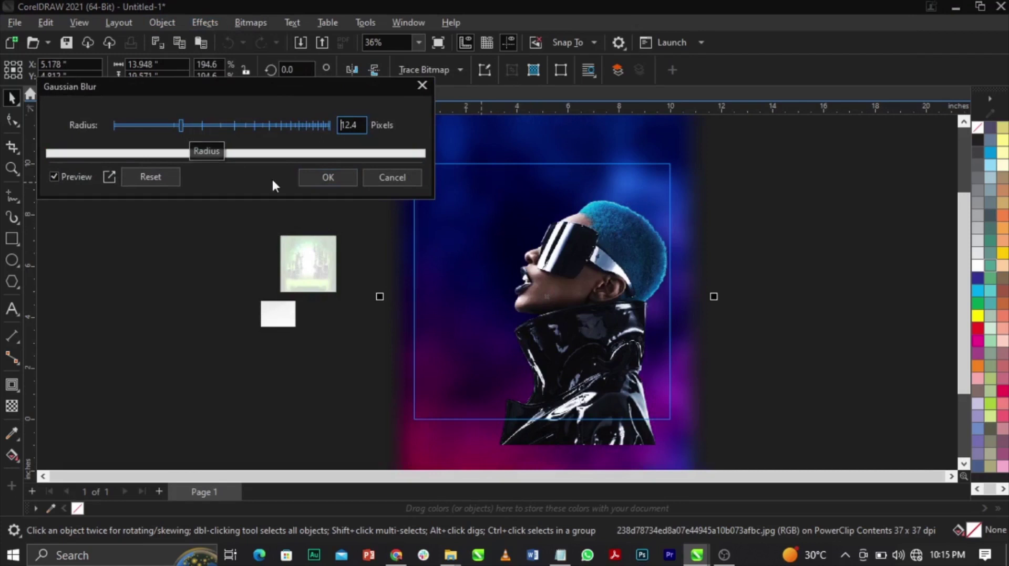
{"action": "left_click", "coordinate": [308, 180]}
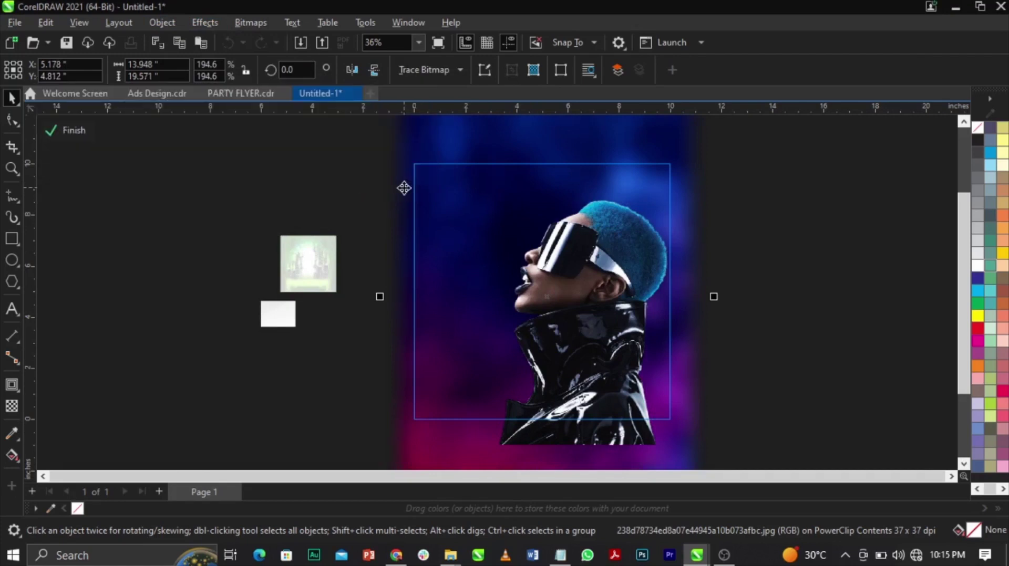
Adjust the portrait's Color Balance to Cyan–Red -17, Magenta–Green -28 and Yellow–Blue 24
{"action": "left_click", "coordinate": [578, 301]}
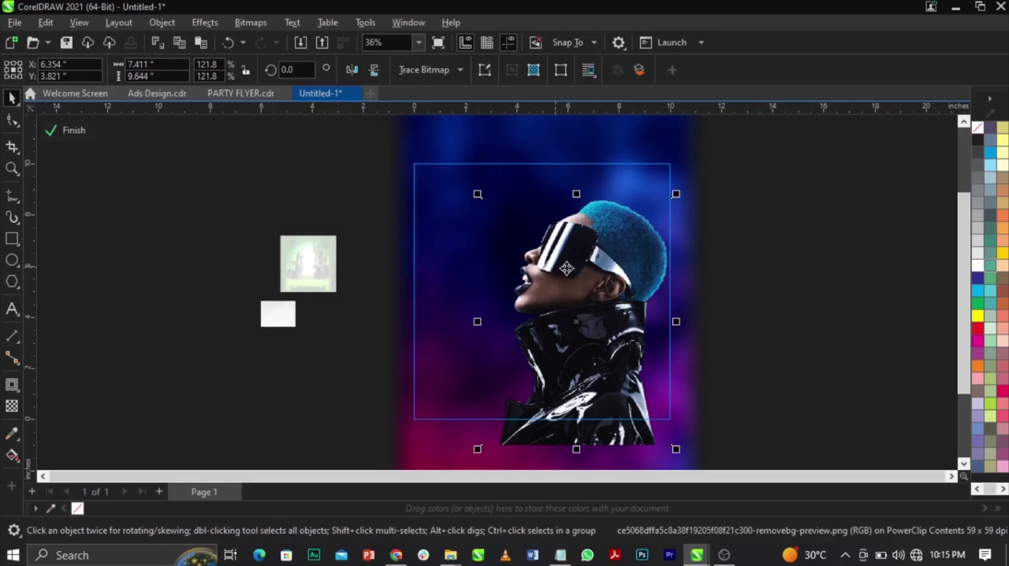
{"action": "left_click", "coordinate": [208, 24]}
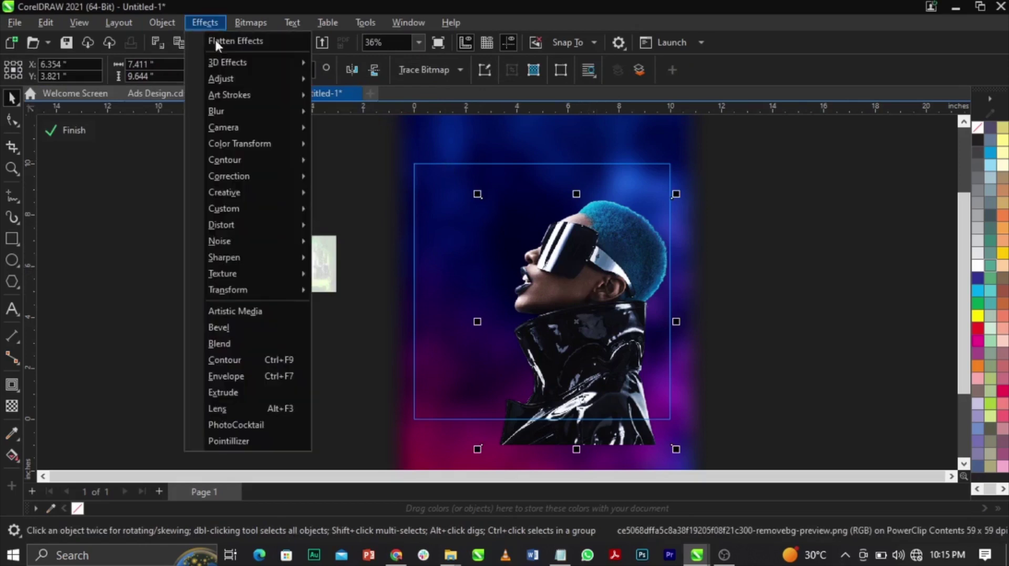
{"action": "mouse_move", "coordinate": [221, 79]}
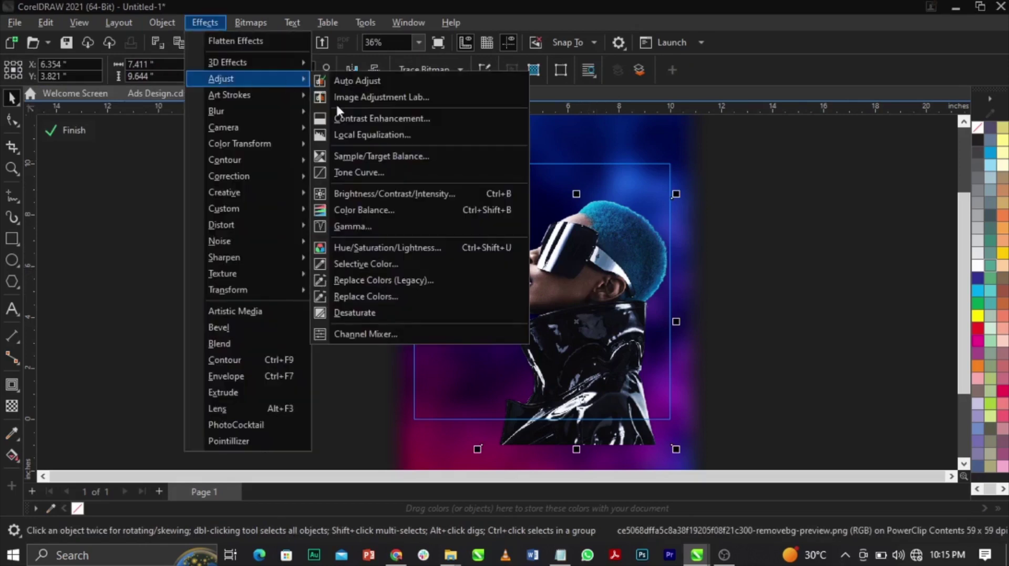
{"action": "left_click", "coordinate": [389, 209]}
{"action": "left_click_drag", "start_coordinate": [575, 151], "coordinate": [293, 99]}
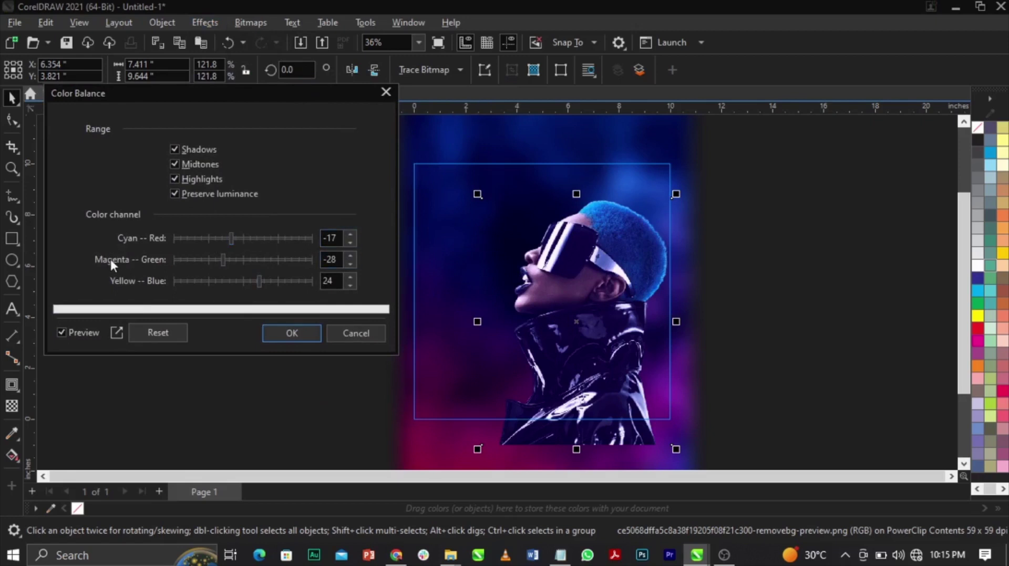
{"action": "left_click_drag", "start_coordinate": [337, 260], "coordinate": [318, 260]}
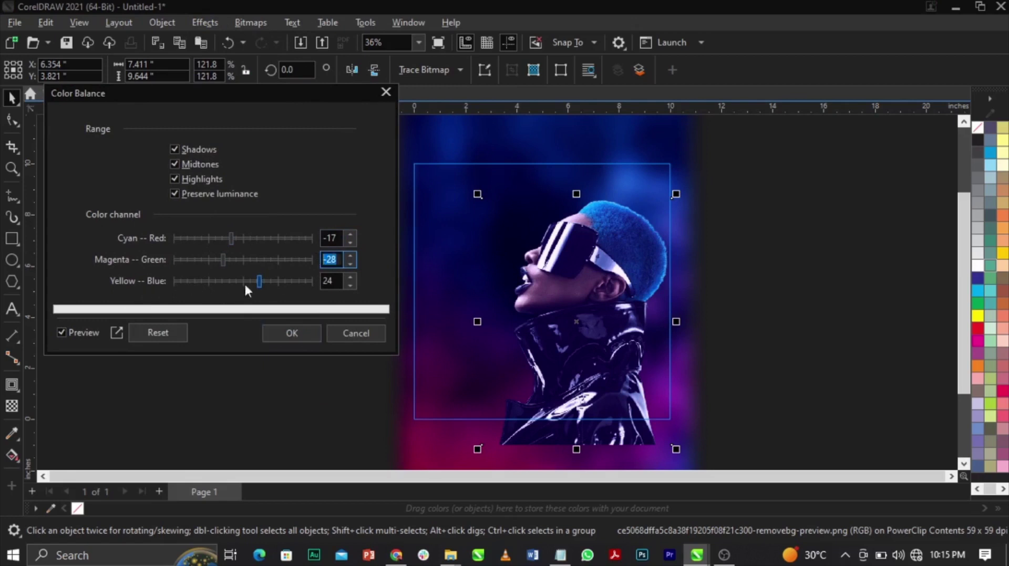
{"action": "left_click", "coordinate": [334, 281]}
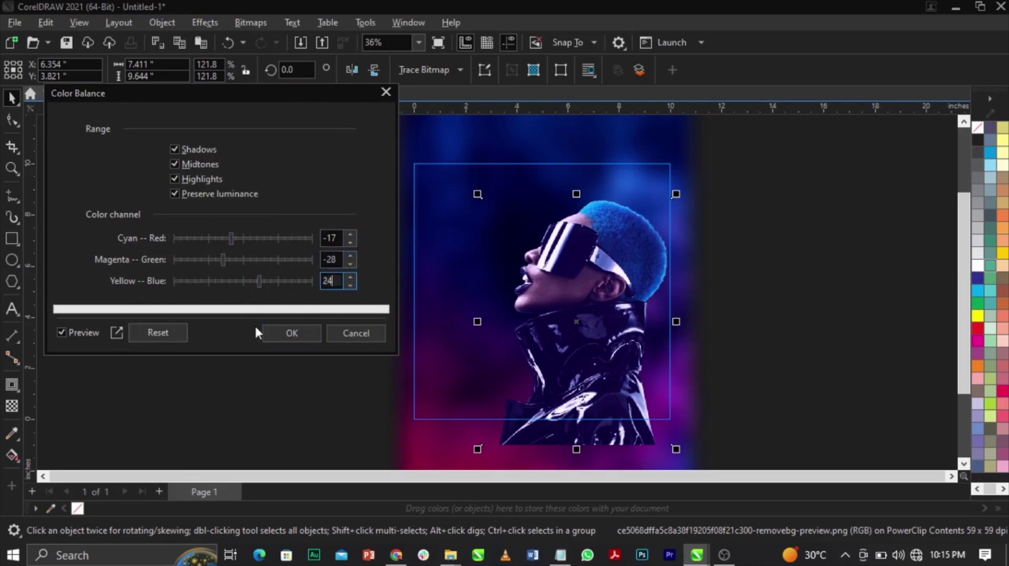
{"action": "left_click", "coordinate": [289, 333]}
{"action": "left_click", "coordinate": [733, 310]}
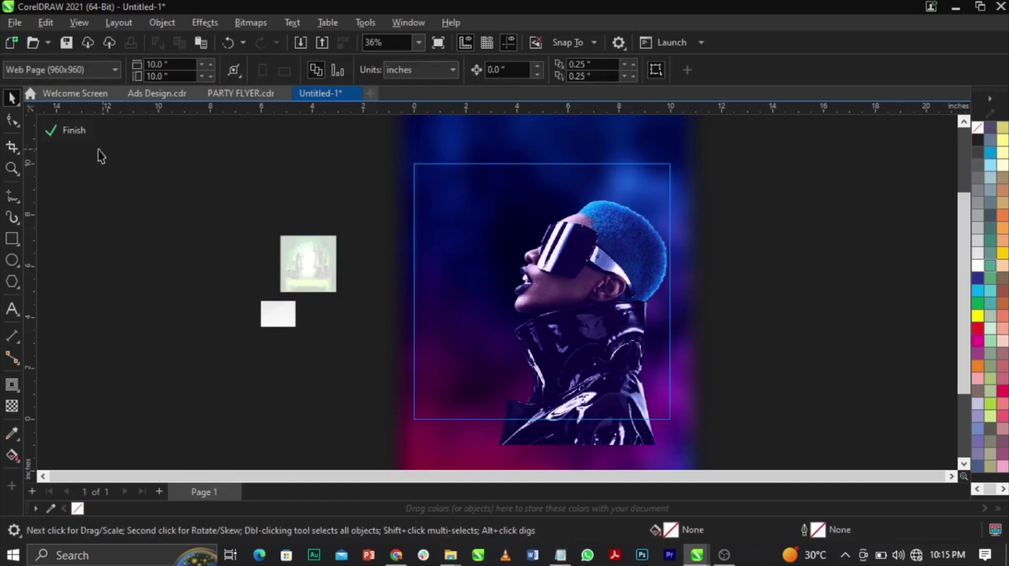
Draw a rectangle about 11.2 by 3.7 inches across the frame's lower part and fill it with C100 M100 Y100 K100 black
{"action": "left_click", "coordinate": [11, 239]}
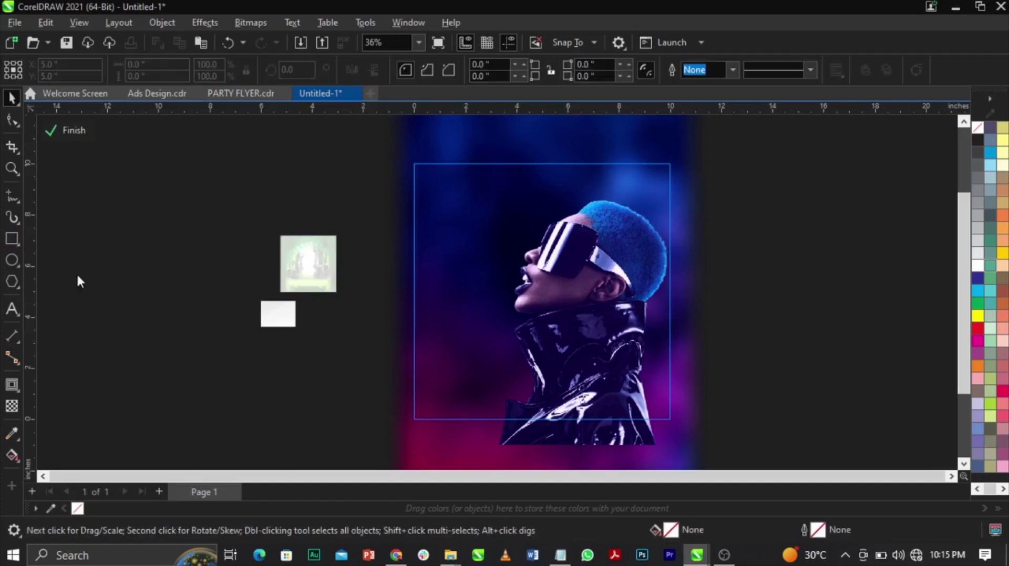
{"action": "left_click_drag", "start_coordinate": [400, 345], "coordinate": [689, 444]}
{"action": "scroll", "coordinate": [985, 287], "scroll_direction": "down", "scroll_amount": 1}
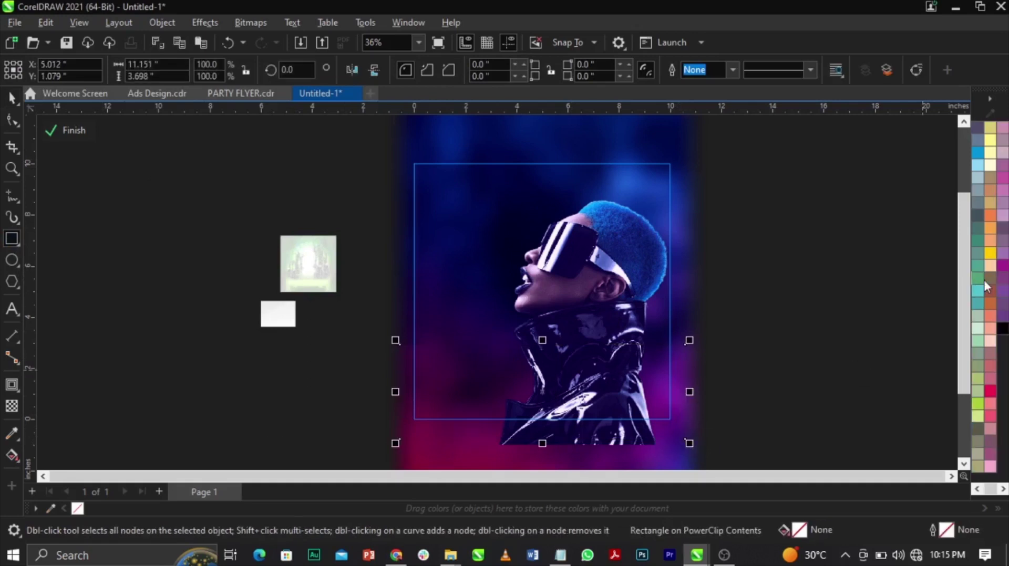
{"action": "left_click", "coordinate": [1002, 330]}
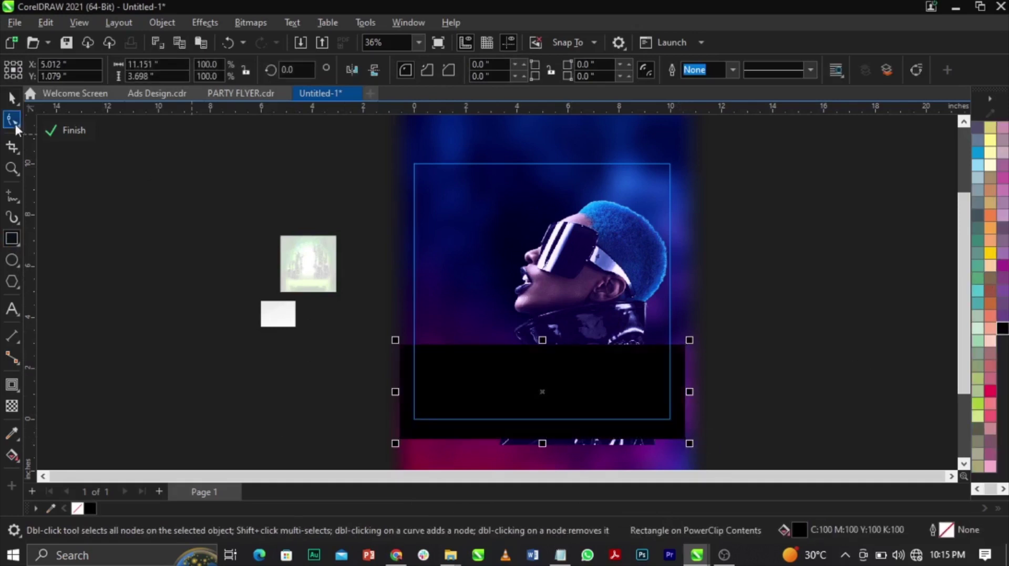
Change the black rectangle's uniform fill to the RGB color model and set it to pure black #000000
{"action": "left_click", "coordinate": [11, 98]}
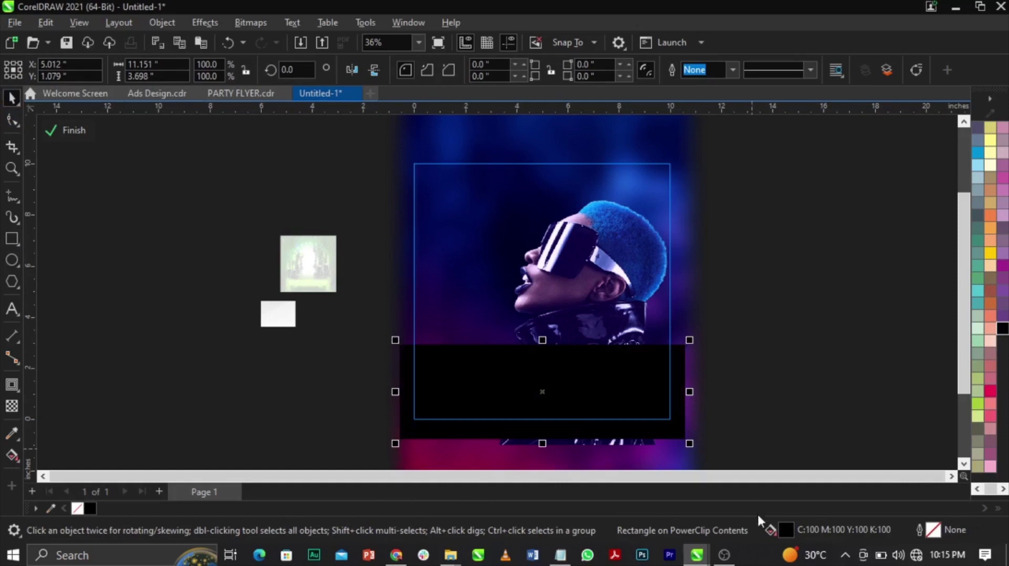
{"action": "double_click", "coordinate": [785, 528]}
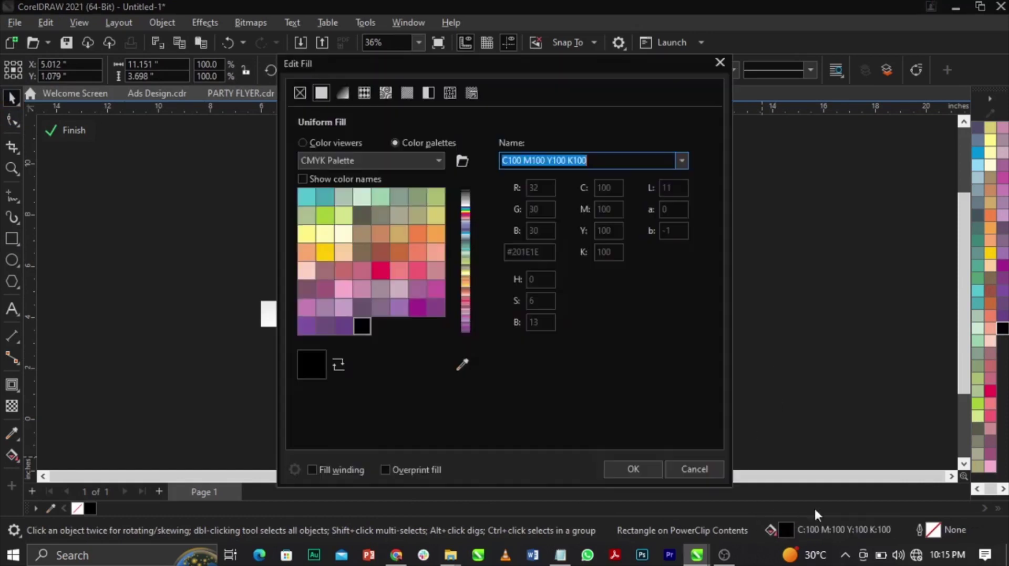
{"action": "left_click_drag", "start_coordinate": [500, 70], "coordinate": [849, 54]}
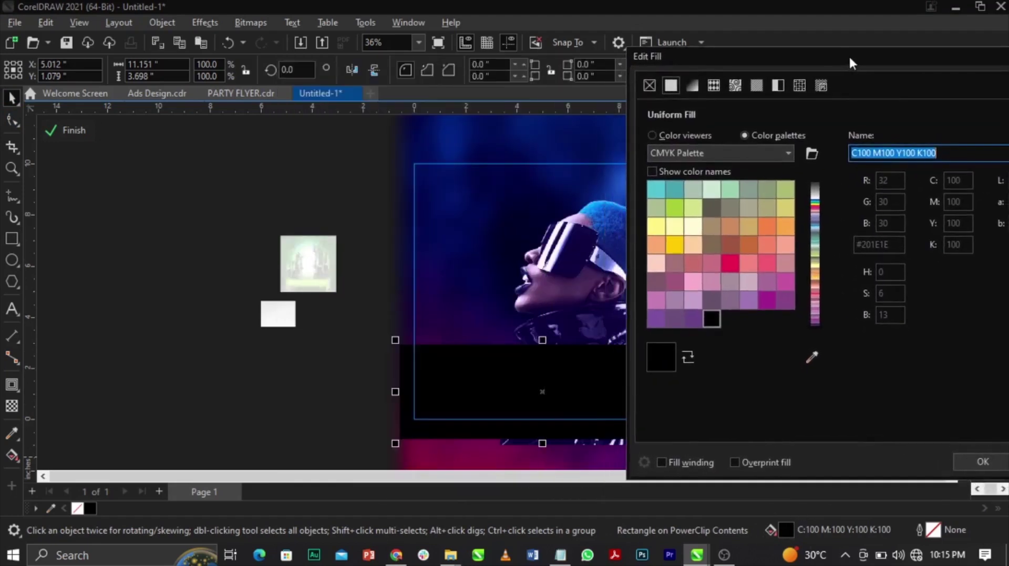
{"action": "left_click", "coordinate": [685, 136]}
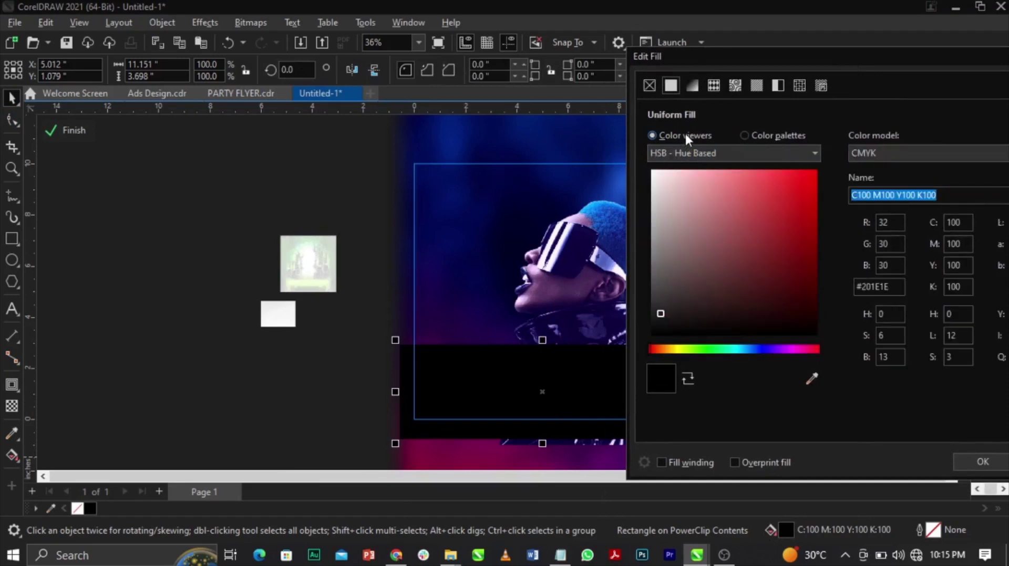
{"action": "left_click", "coordinate": [884, 153]}
{"action": "left_click", "coordinate": [883, 189]}
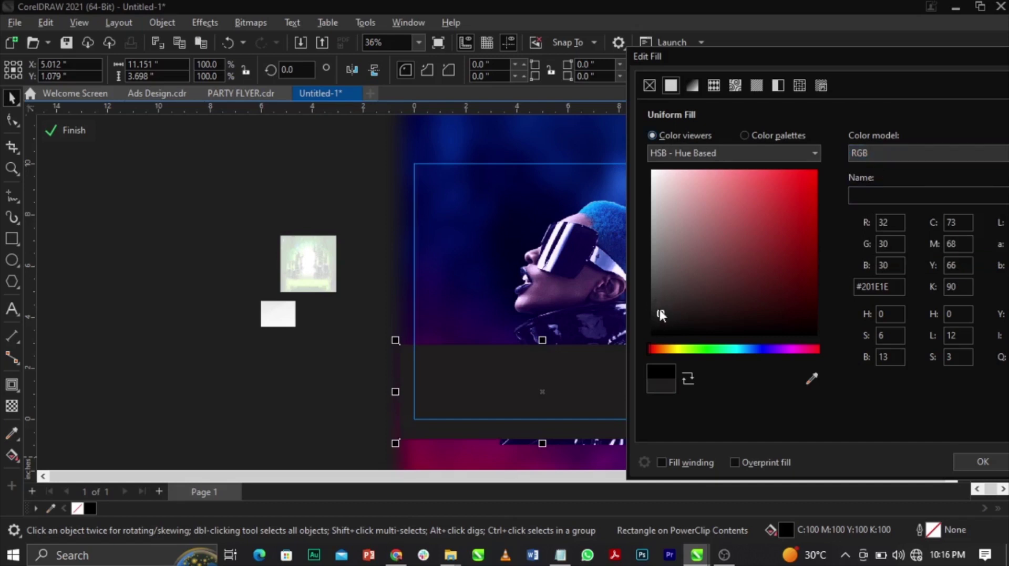
{"action": "left_click_drag", "start_coordinate": [661, 314], "coordinate": [647, 350]}
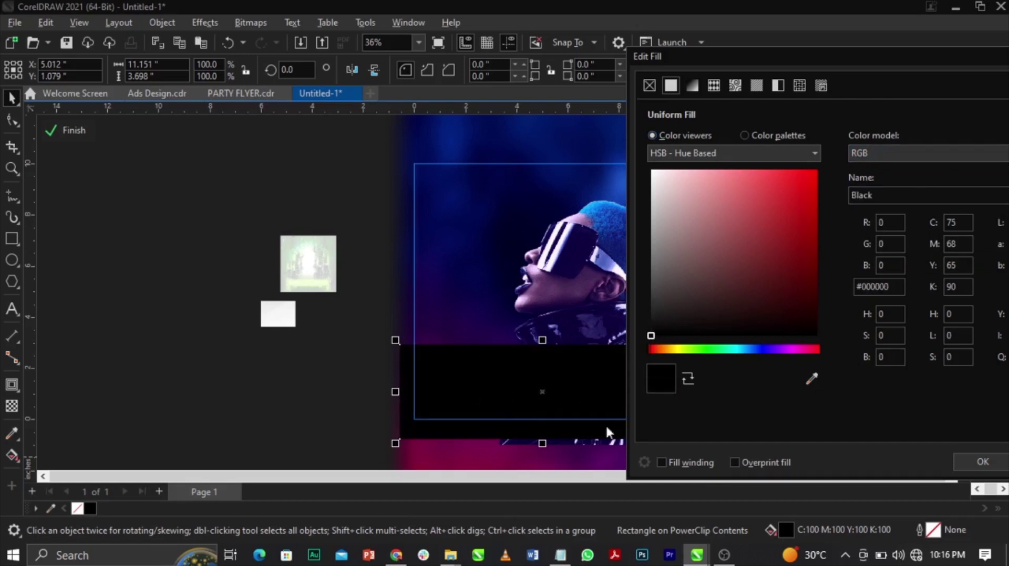
{"action": "left_click", "coordinate": [982, 463]}
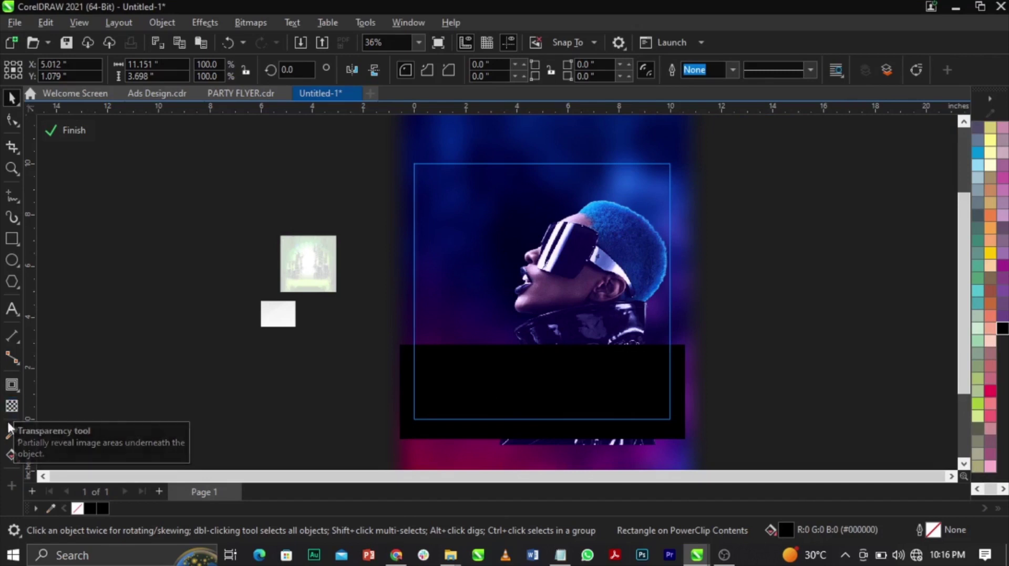
Try fountain transparencies in different directions across the black rectangle, undoing the first one
{"action": "left_click", "coordinate": [12, 407]}
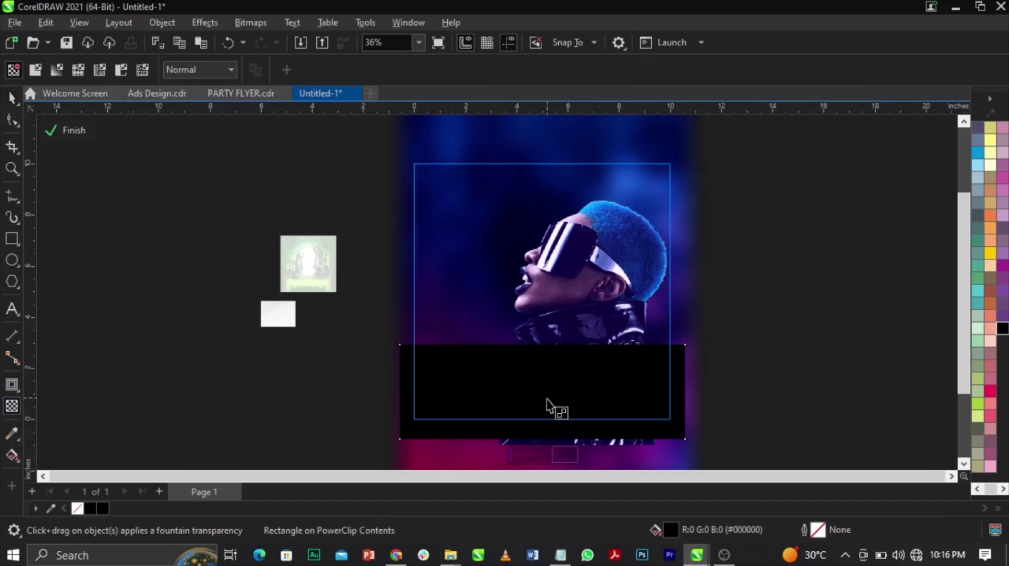
{"action": "left_click_drag", "start_coordinate": [551, 395], "coordinate": [555, 347]}
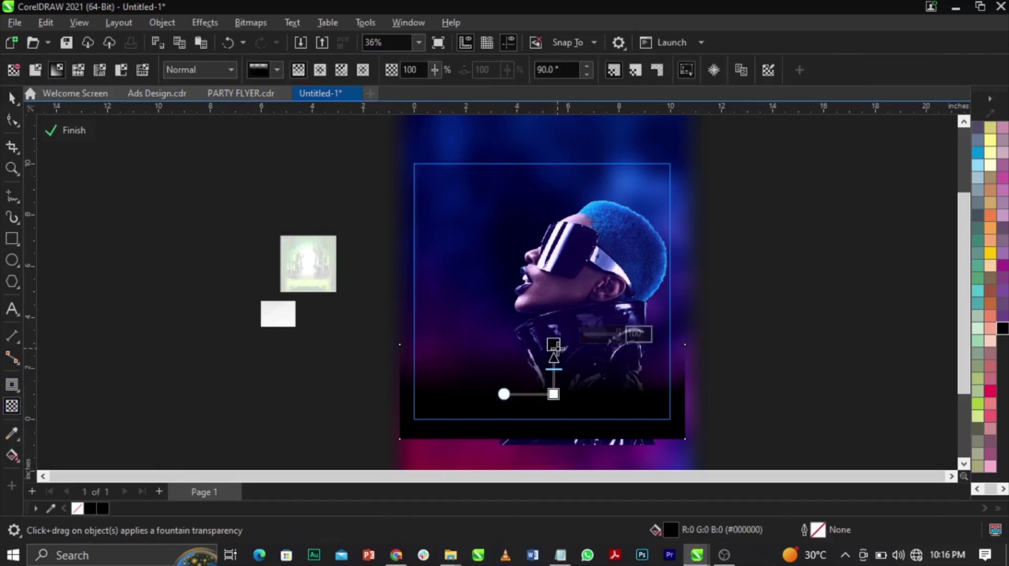
{"action": "key", "text": "ctrl+z"}
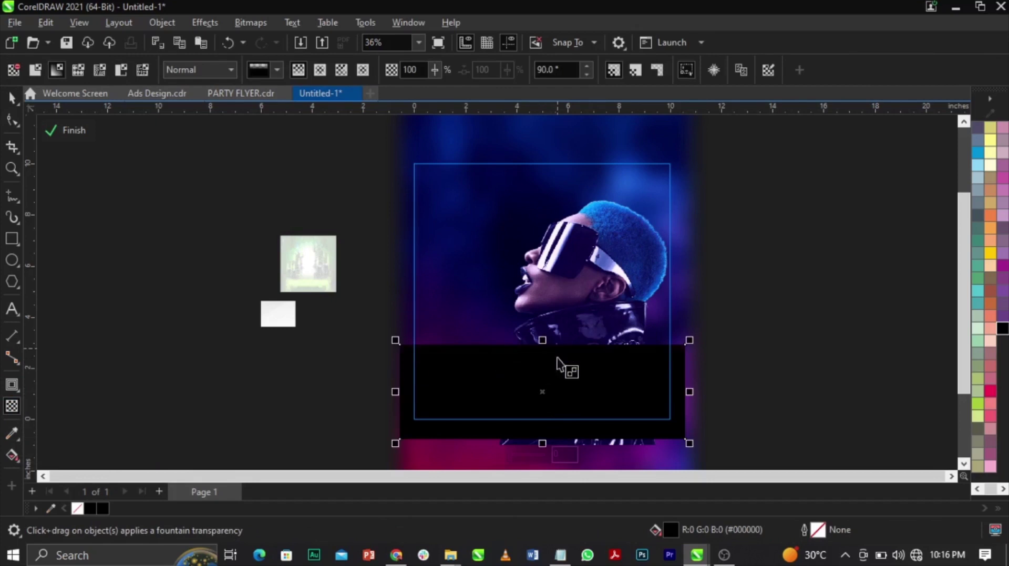
{"action": "left_click_drag", "start_coordinate": [554, 395], "coordinate": [553, 349]}
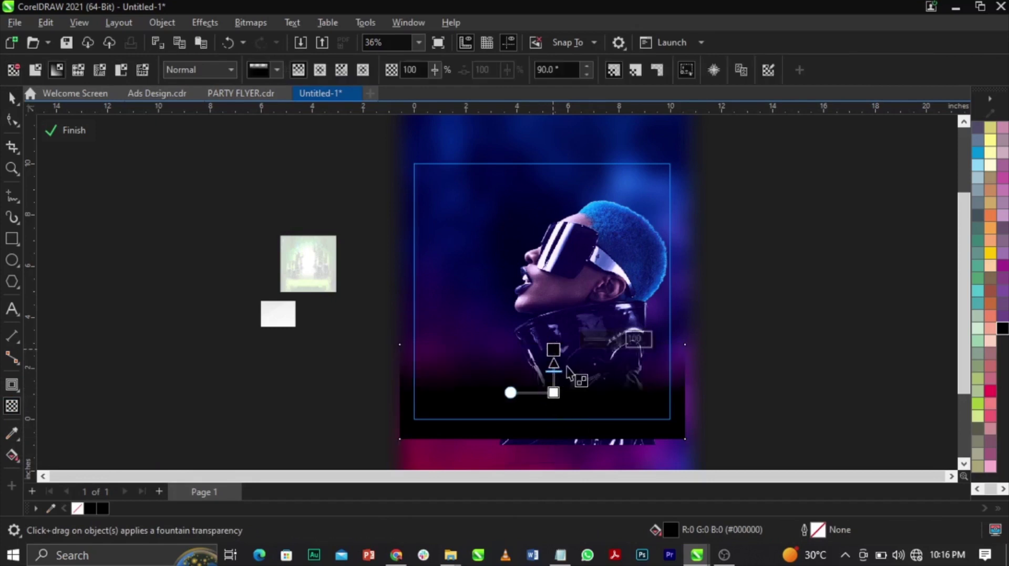
{"action": "left_click_drag", "start_coordinate": [548, 407], "coordinate": [548, 428]}
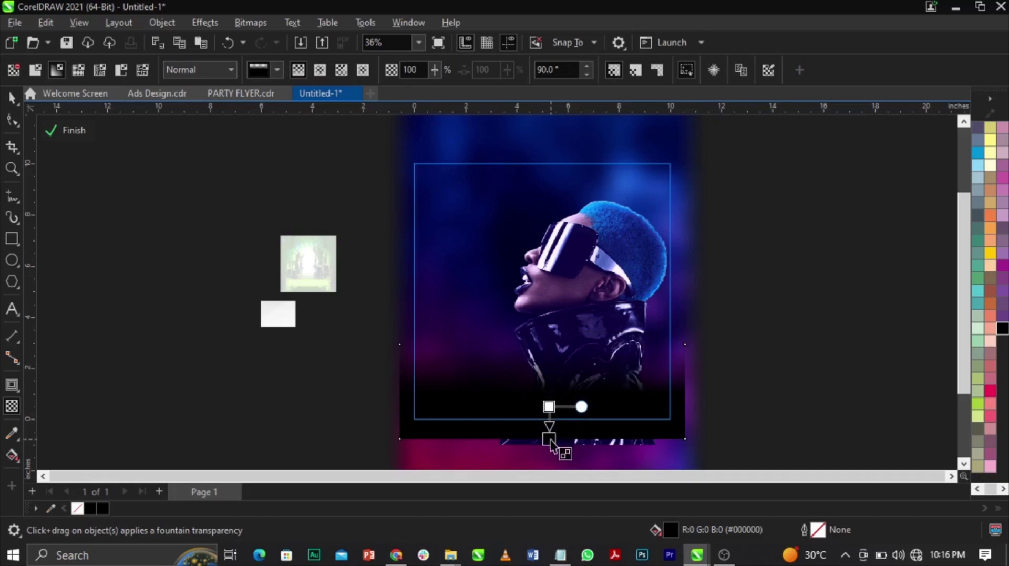
{"action": "left_click_drag", "start_coordinate": [597, 379], "coordinate": [691, 379]}
{"action": "left_click_drag", "start_coordinate": [484, 385], "coordinate": [399, 385]}
Apply a vertical fountain transparency to the black rectangle so it fades out upward over the portrait's jacket
{"action": "left_click_drag", "start_coordinate": [550, 393], "coordinate": [550, 344]}
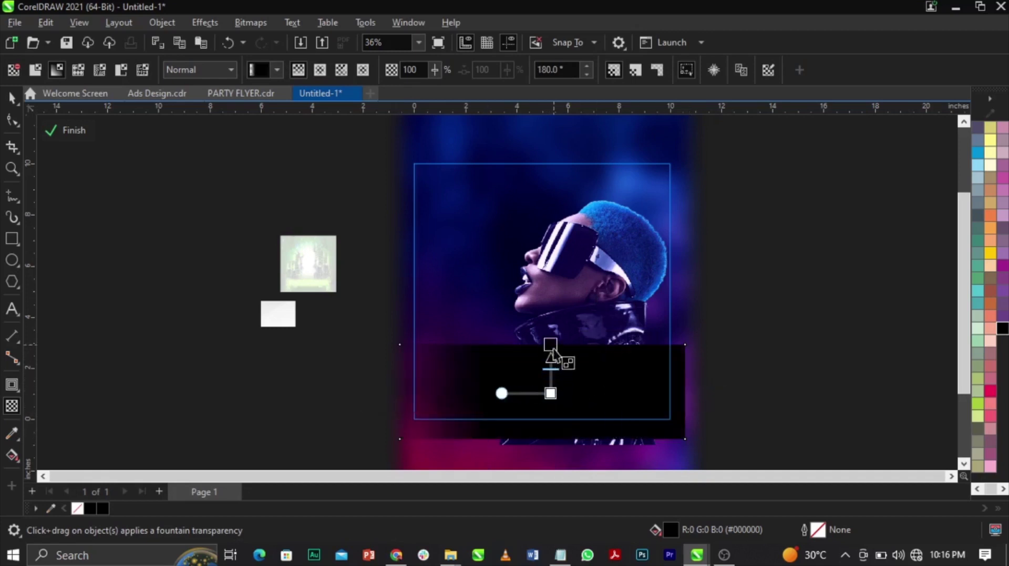
{"action": "left_click_drag", "start_coordinate": [552, 395], "coordinate": [550, 401]}
{"action": "scroll", "coordinate": [550, 376], "scroll_direction": "up", "scroll_amount": 2}
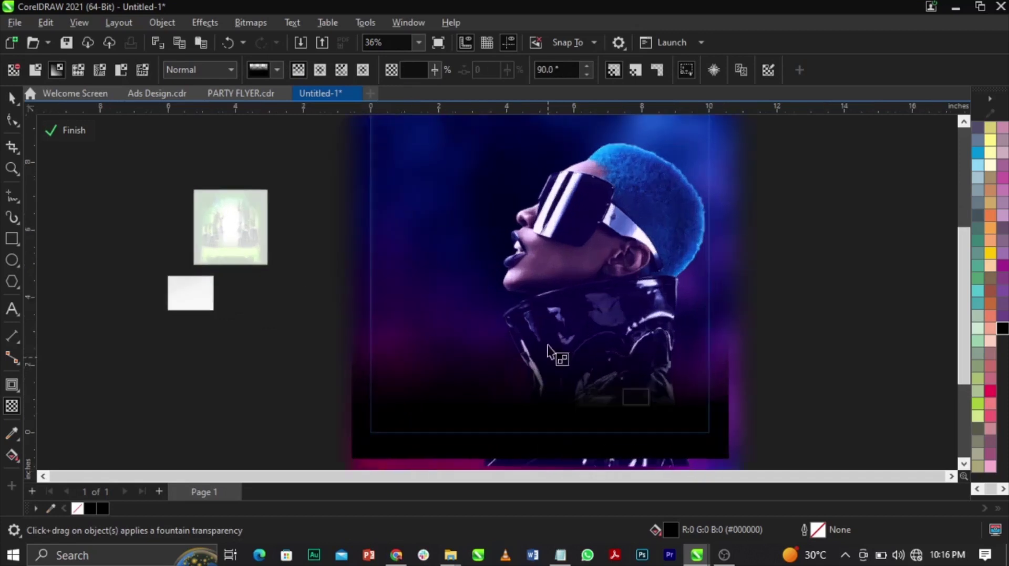
{"action": "left_click_drag", "start_coordinate": [549, 335], "coordinate": [549, 342]}
{"action": "left_click", "coordinate": [550, 408]}
Stretch the faded black rectangle upward to about 5.1 inches high and finish editing the PowerClip contents
{"action": "key", "text": "space"}
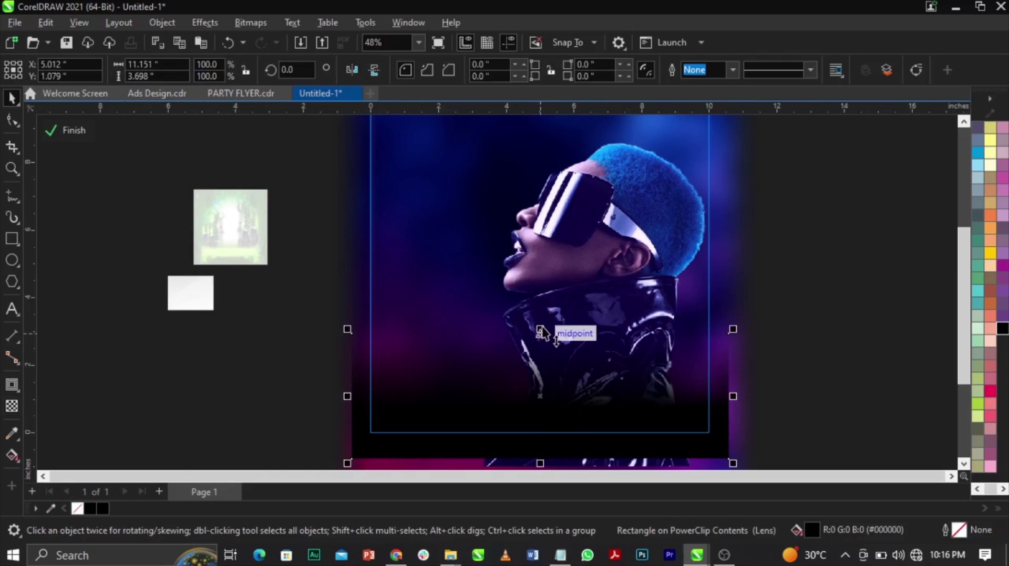
{"action": "left_click_drag", "start_coordinate": [544, 288], "coordinate": [542, 284]}
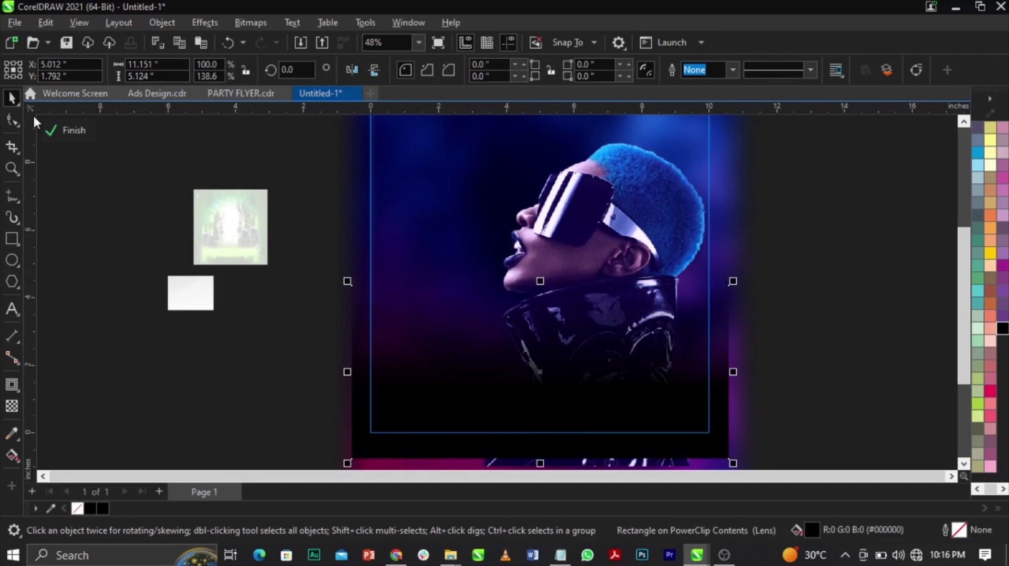
{"action": "left_click", "coordinate": [71, 130]}
{"action": "scroll", "coordinate": [644, 235], "scroll_direction": "down", "scroll_amount": 2}
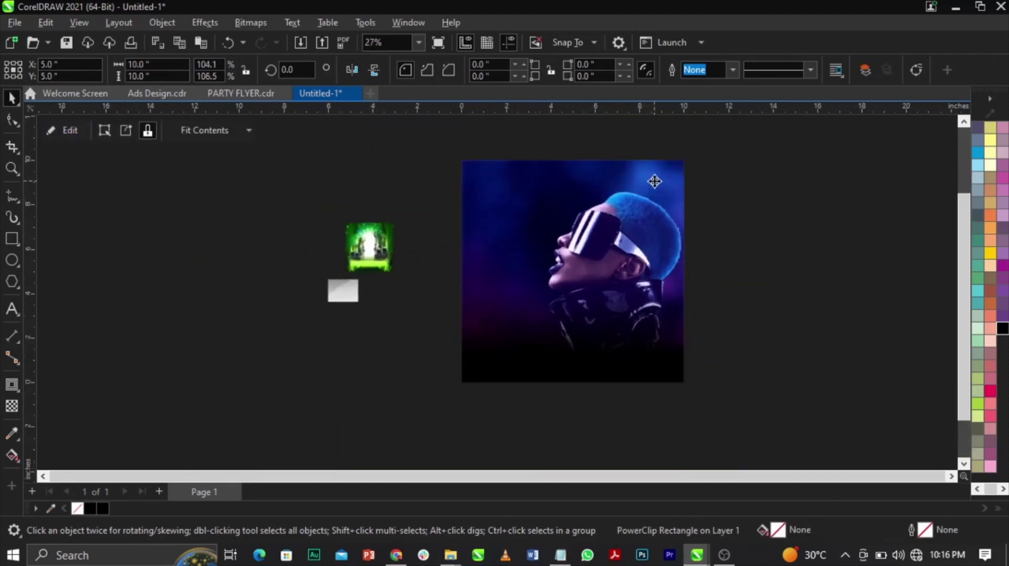
{"action": "left_click", "coordinate": [828, 253]}
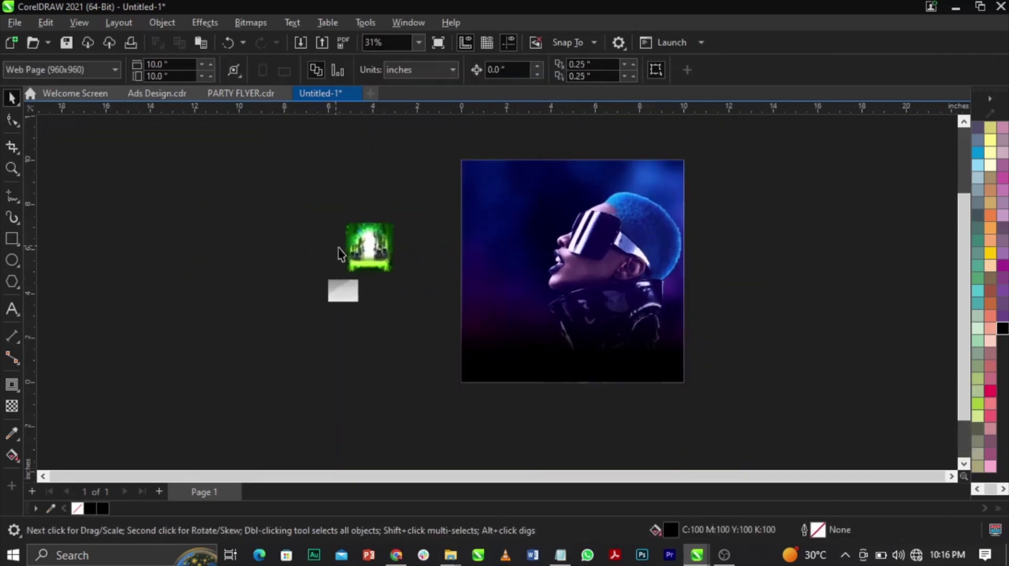
PowerClip the green stage image inside the 10 by 10 inch flyer frame
{"action": "left_click", "coordinate": [369, 251]}
{"action": "right_click", "coordinate": [369, 253]}
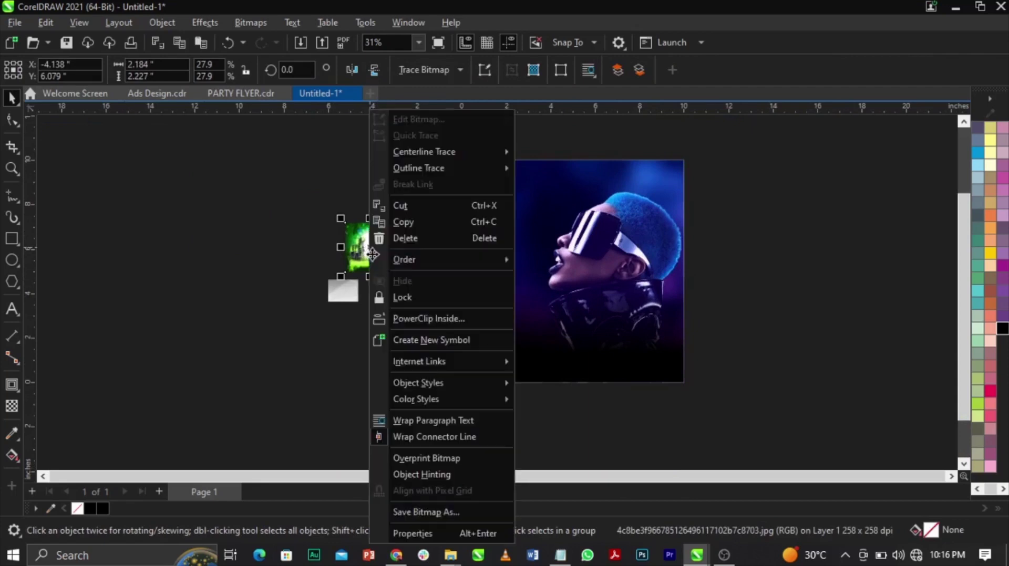
{"action": "left_click", "coordinate": [420, 318]}
{"action": "left_click", "coordinate": [502, 283]}
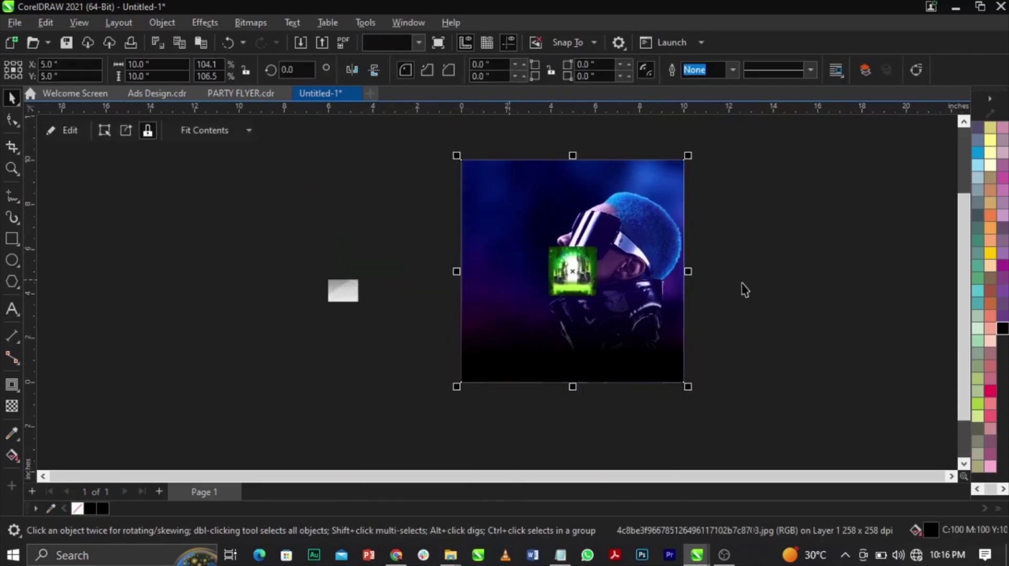
Edit the PowerClip contents and enlarge the green stage image to about 11.2 by 11.4 inches, covering the frame
{"action": "right_click", "coordinate": [603, 267]}
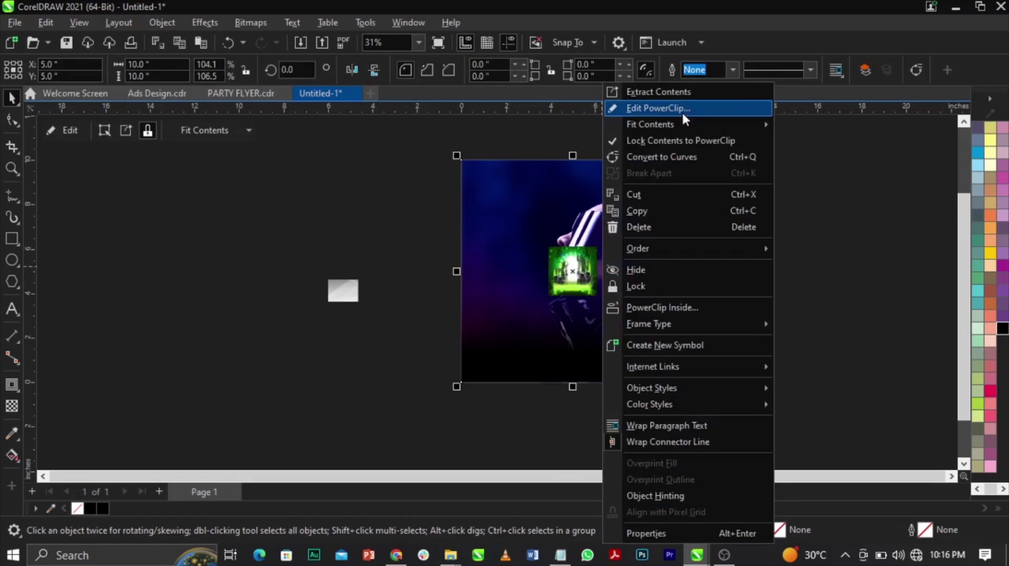
{"action": "left_click", "coordinate": [681, 108]}
{"action": "left_click", "coordinate": [591, 289]}
{"action": "left_click_drag", "start_coordinate": [600, 298], "coordinate": [701, 403]}
{"action": "left_click_drag", "start_coordinate": [657, 332], "coordinate": [656, 331]}
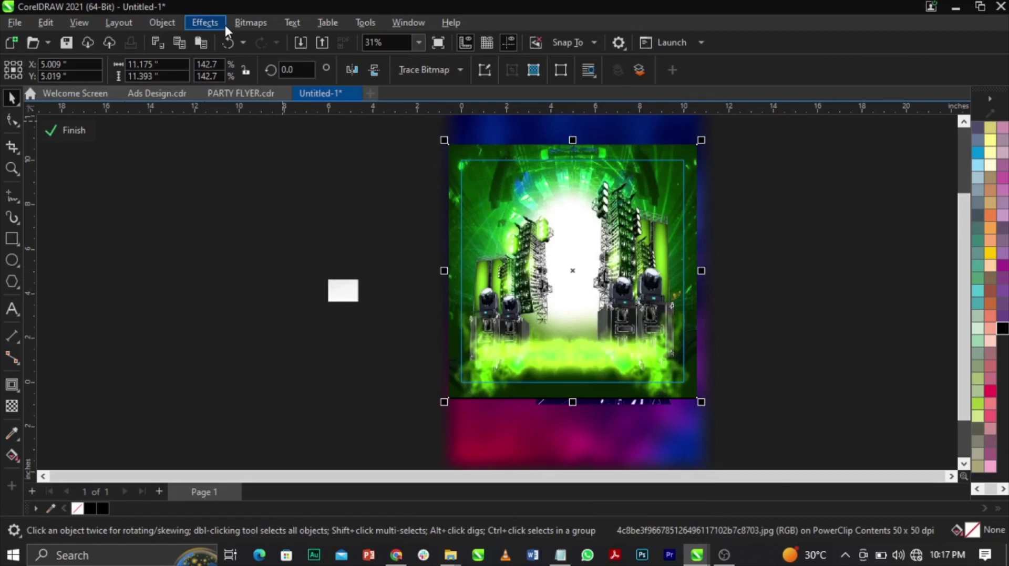
Convert the green stage image to 8-bit grayscale
{"action": "left_click", "coordinate": [241, 22]}
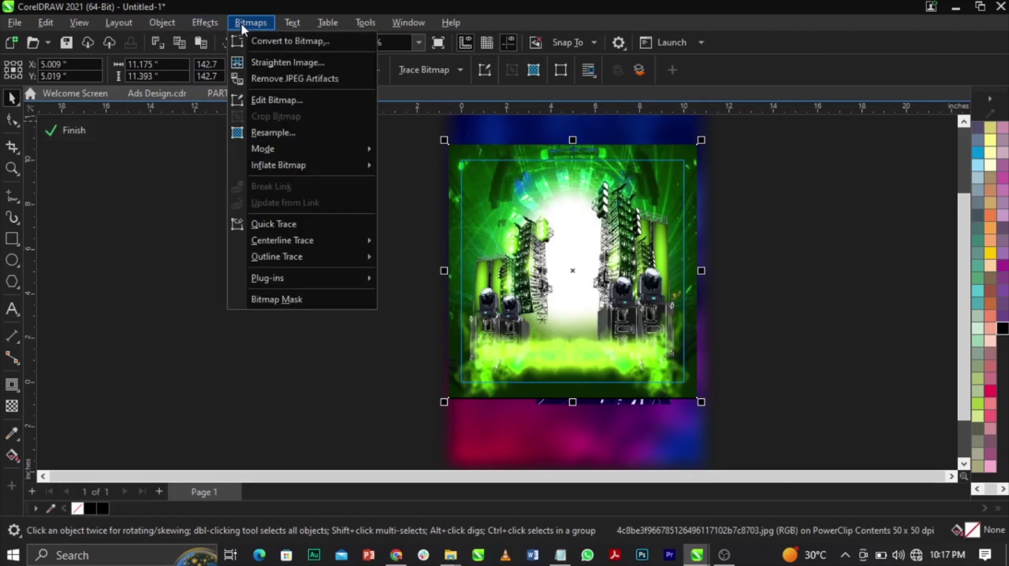
{"action": "mouse_move", "coordinate": [265, 149]}
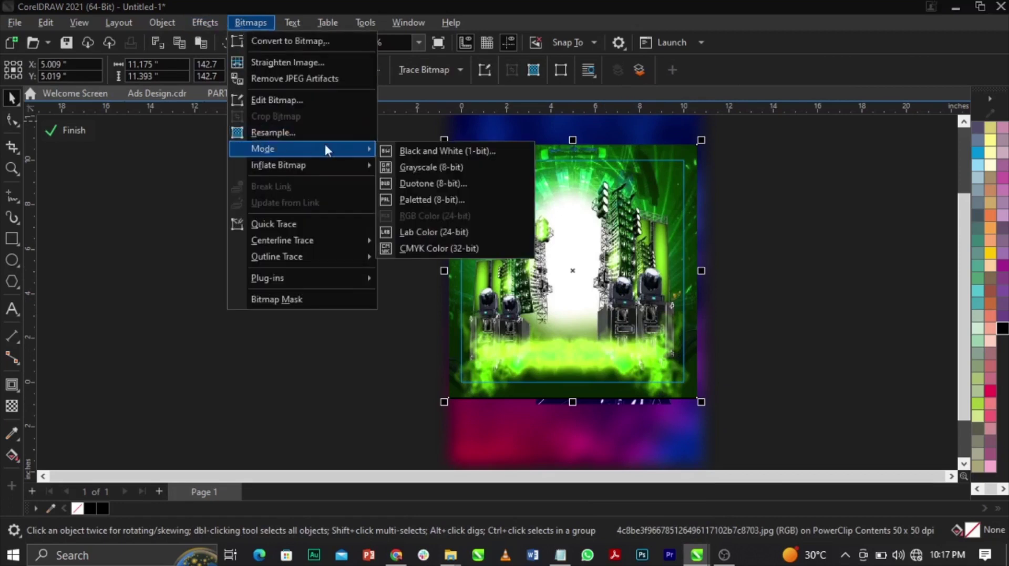
{"action": "left_click", "coordinate": [415, 166]}
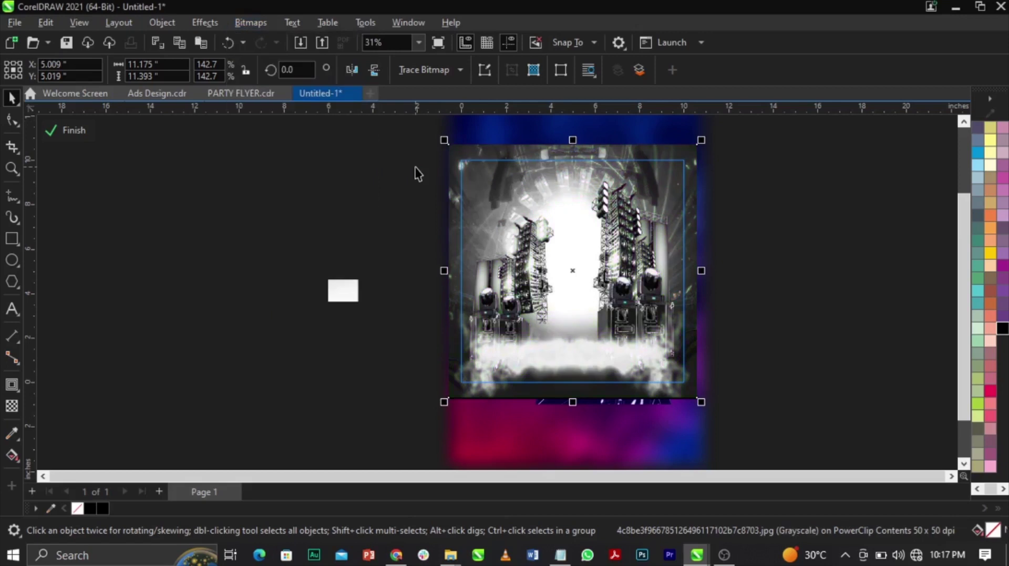
Set the grayscale stage image's merge mode to Overlay and order it behind the portrait, directly above the smoke background
{"action": "left_click", "coordinate": [13, 406]}
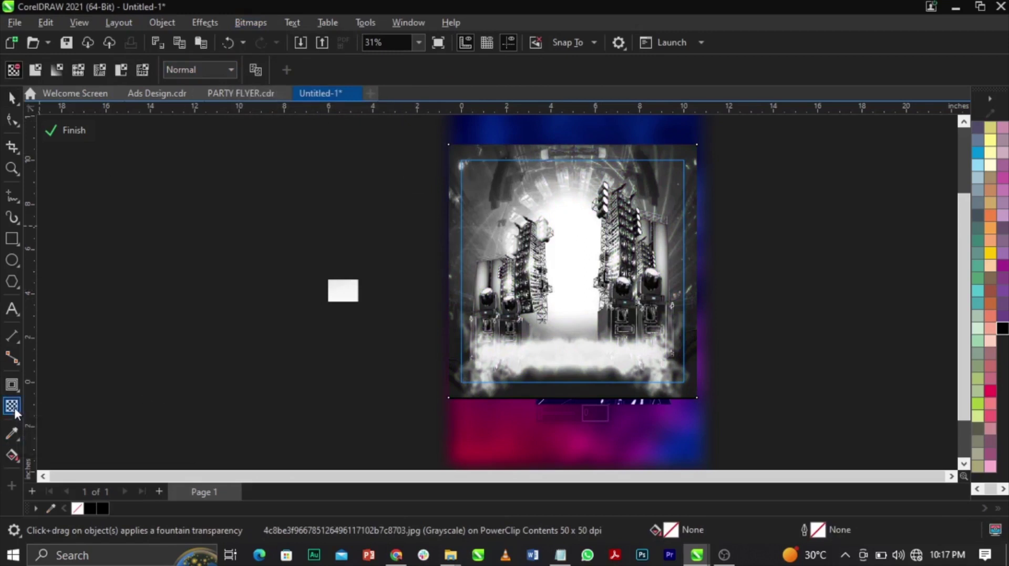
{"action": "left_click", "coordinate": [198, 70]}
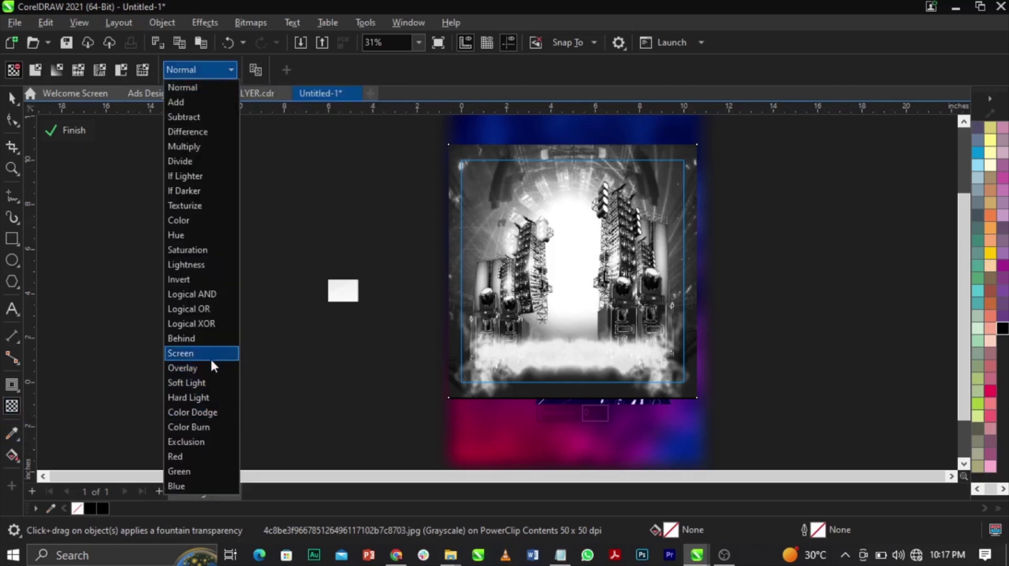
{"action": "left_click", "coordinate": [212, 374]}
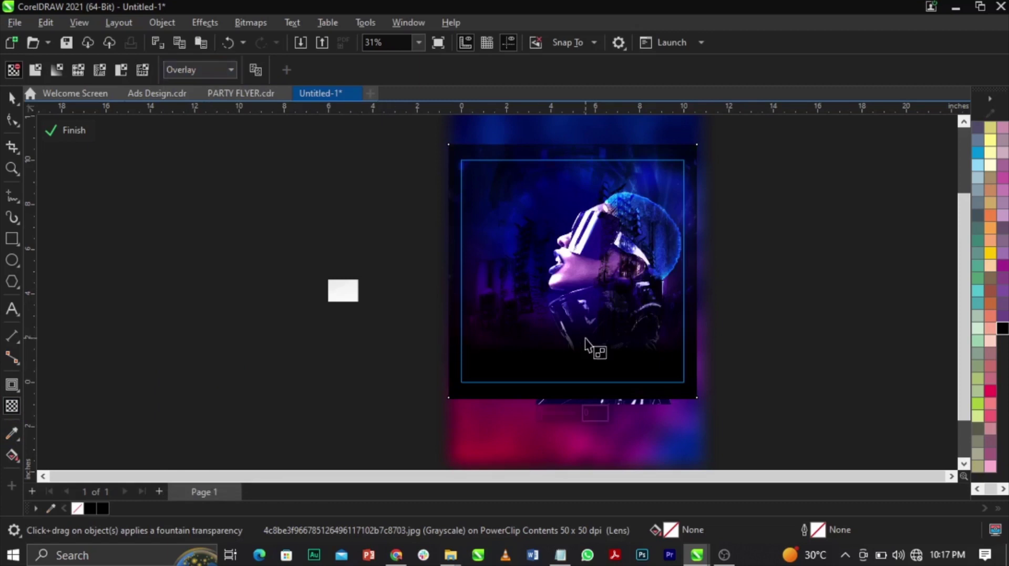
{"action": "key", "text": "space"}
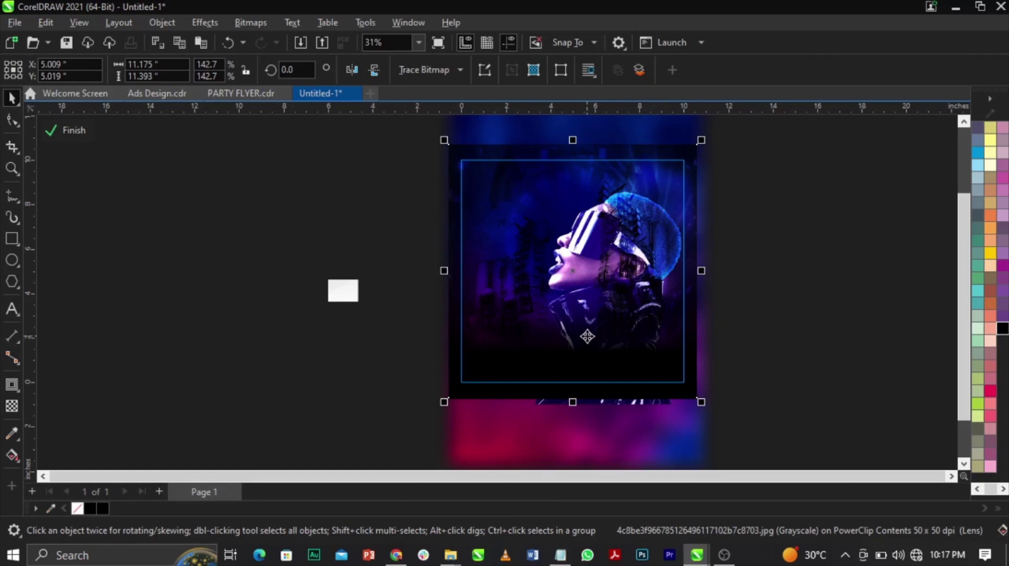
{"action": "key", "text": "shift+Page_Down"}
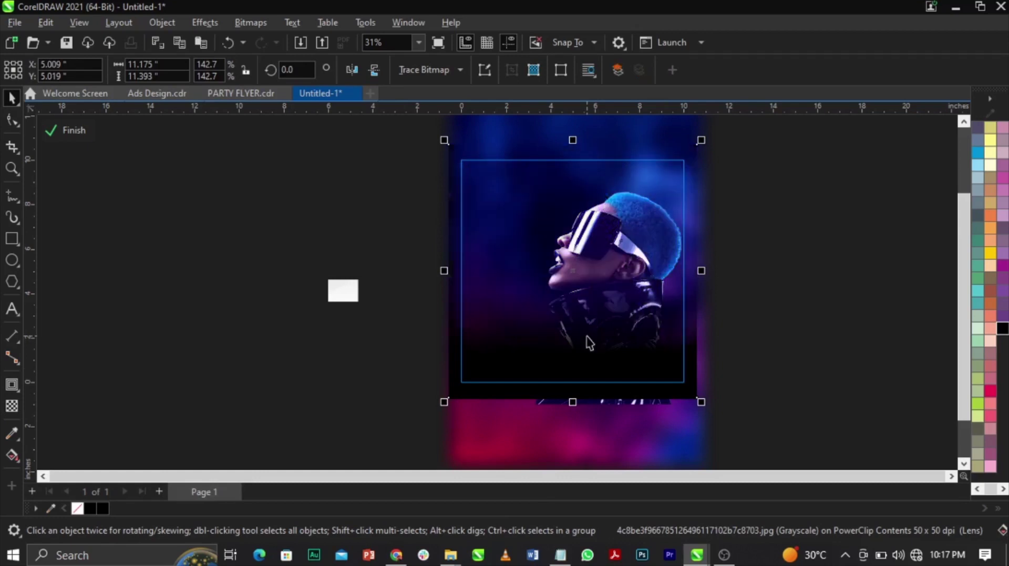
{"action": "key", "text": "ctrl+Page_Up"}
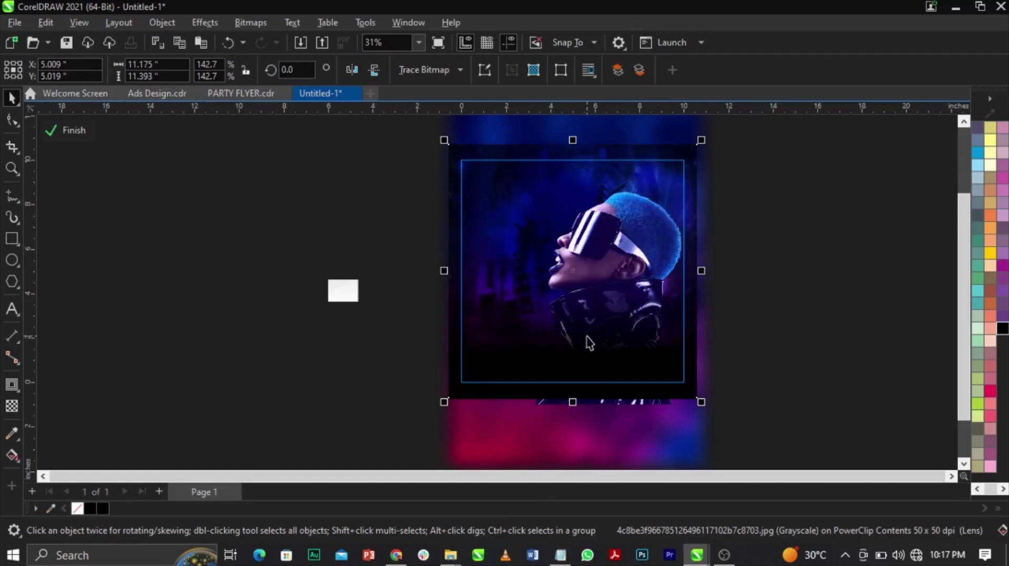
Resize the grayscale stage image to about 10.8 by 11 inches and shift it so it still covers the flyer frame
{"action": "scroll", "coordinate": [589, 343], "scroll_direction": "down", "scroll_amount": 1}
{"action": "left_click_drag", "start_coordinate": [684, 396], "coordinate": [739, 452]}
{"action": "left_click_drag", "start_coordinate": [723, 404], "coordinate": [702, 408]}
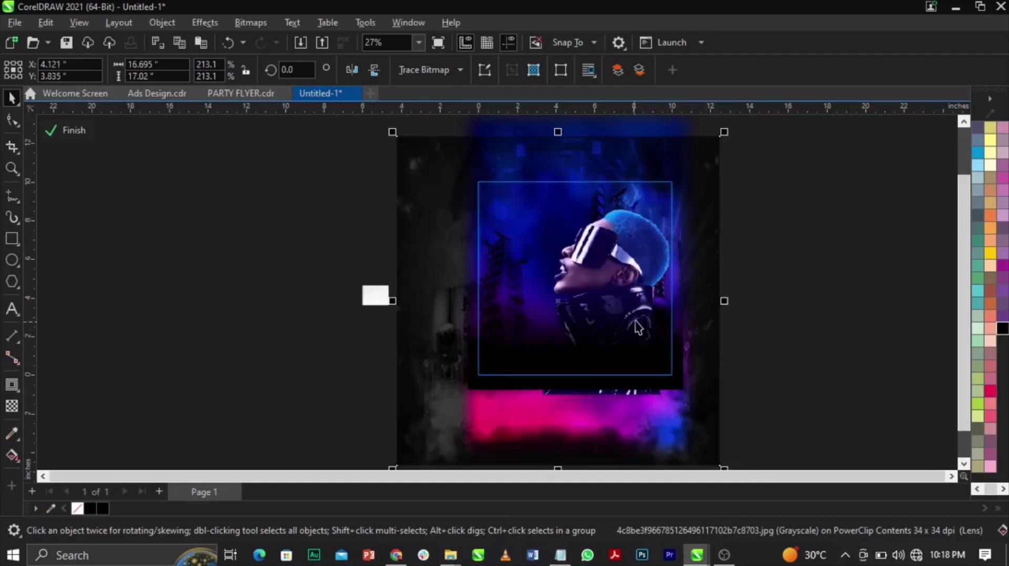
{"action": "left_click_drag", "start_coordinate": [396, 135], "coordinate": [449, 190]}
{"action": "left_click_drag", "start_coordinate": [455, 258], "coordinate": [464, 228]}
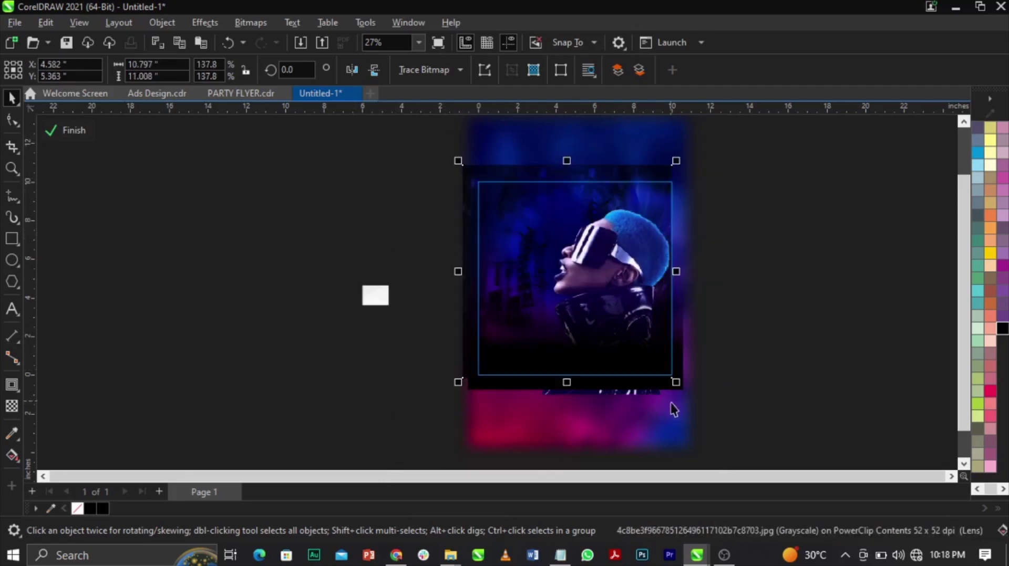
{"action": "left_click", "coordinate": [689, 395]}
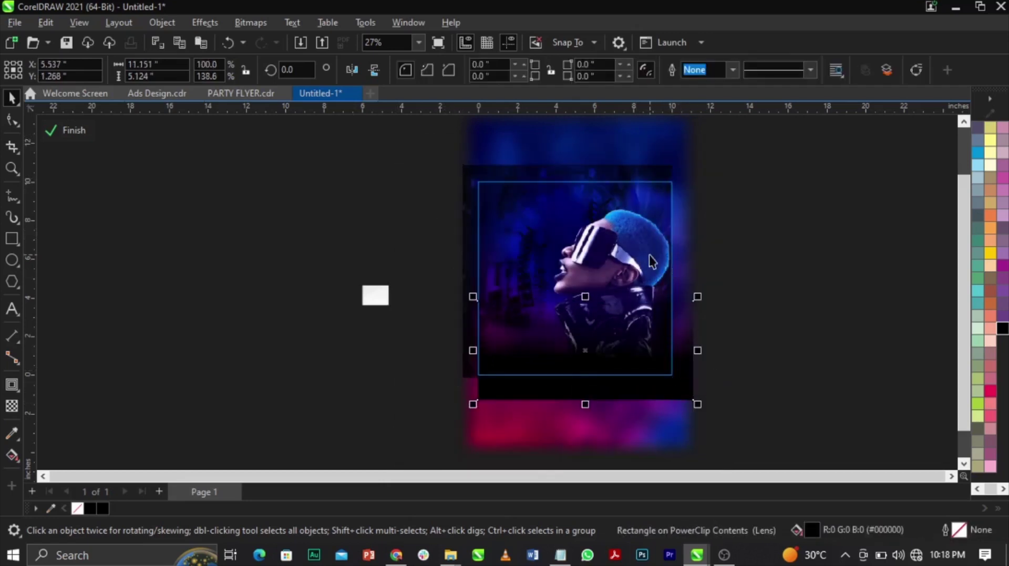
{"action": "left_click", "coordinate": [661, 174]}
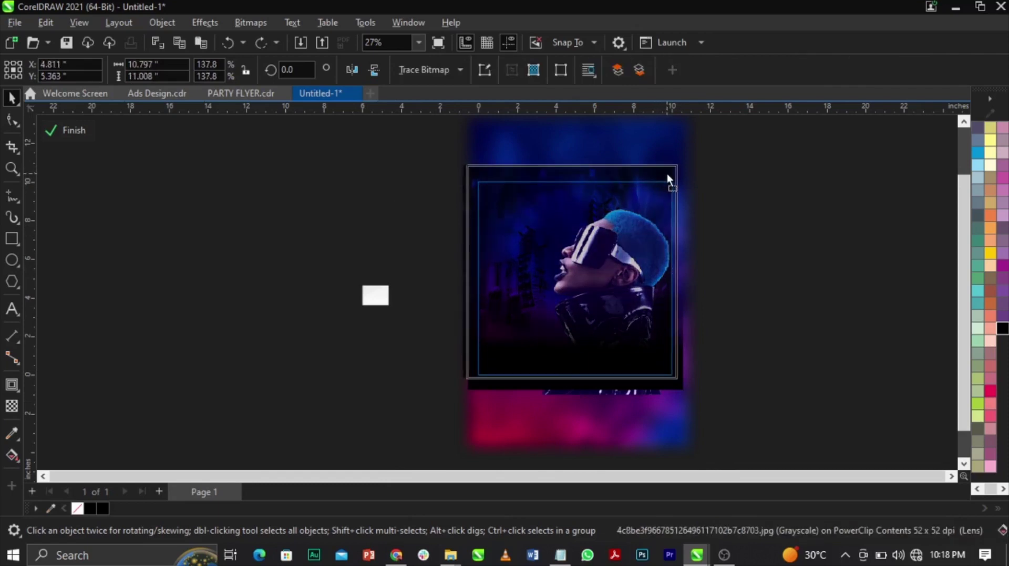
Apply a uniform transparency of 38 to the stage image and finish editing the PowerClip contents
{"action": "scroll", "coordinate": [666, 179], "scroll_direction": "up", "scroll_amount": 1}
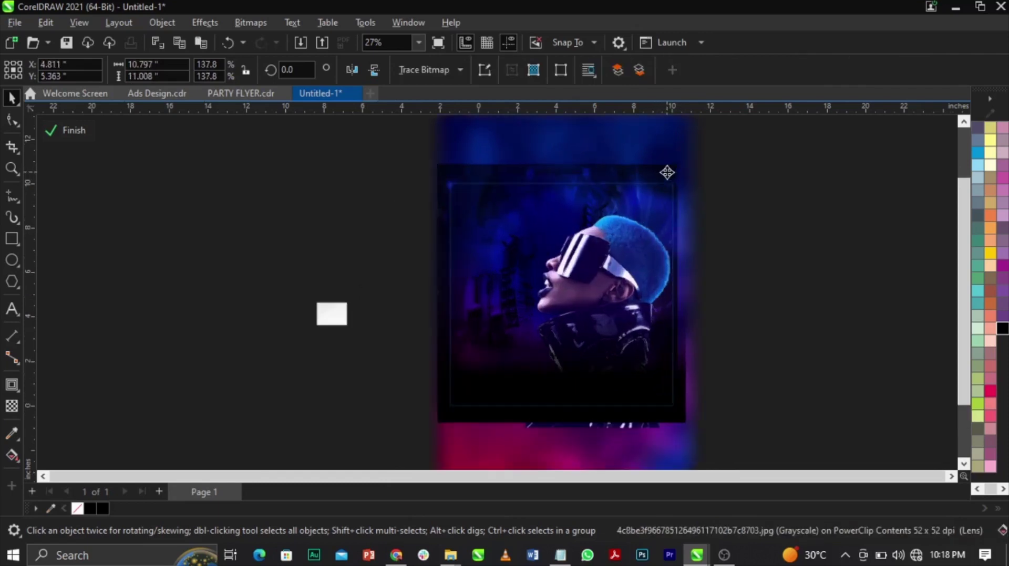
{"action": "left_click", "coordinate": [11, 406]}
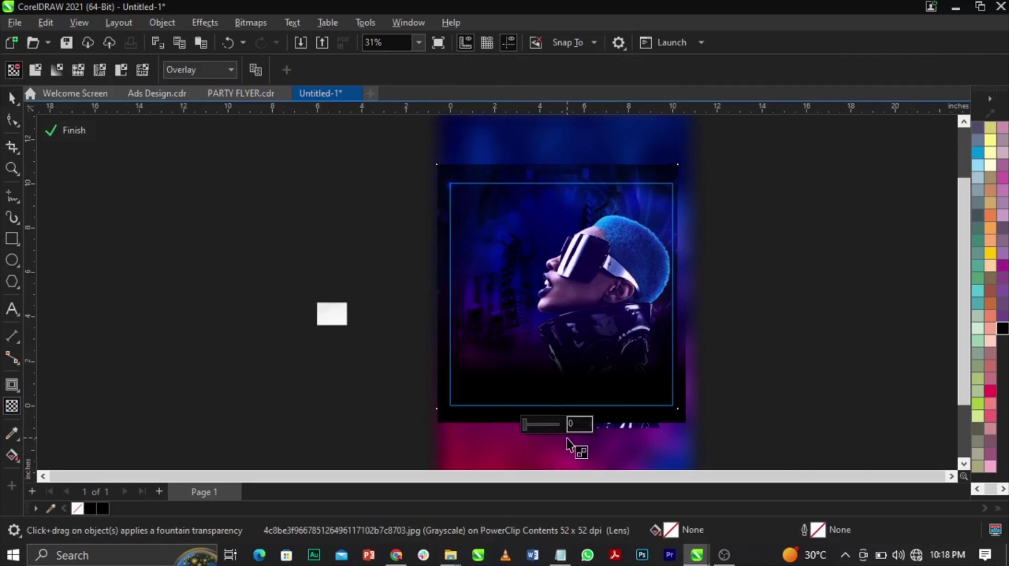
{"action": "left_click_drag", "start_coordinate": [532, 422], "coordinate": [539, 426]}
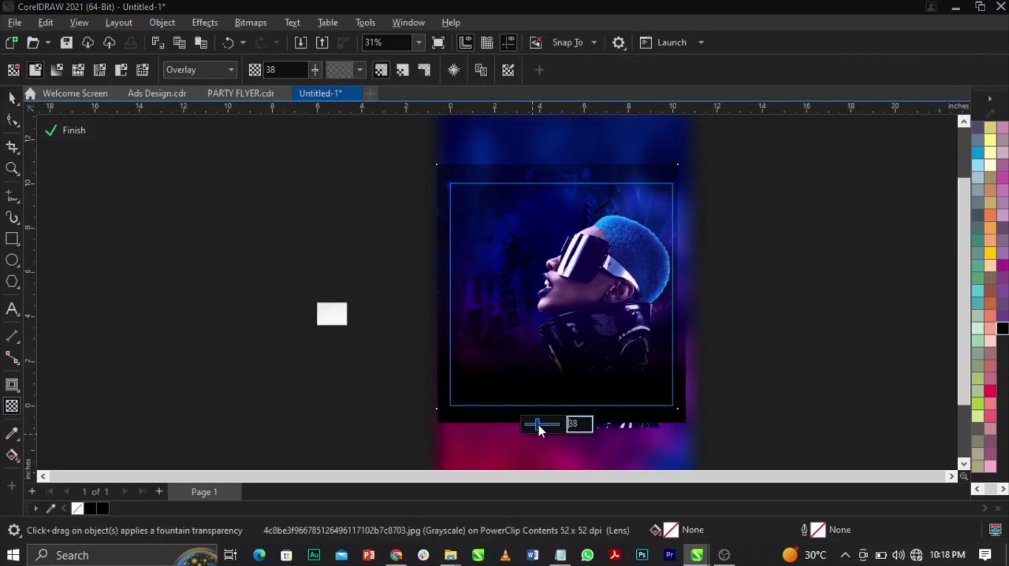
{"action": "left_click", "coordinate": [75, 131]}
{"action": "left_click", "coordinate": [412, 255]}
{"action": "scroll", "coordinate": [608, 335], "scroll_direction": "up", "scroll_amount": 1}
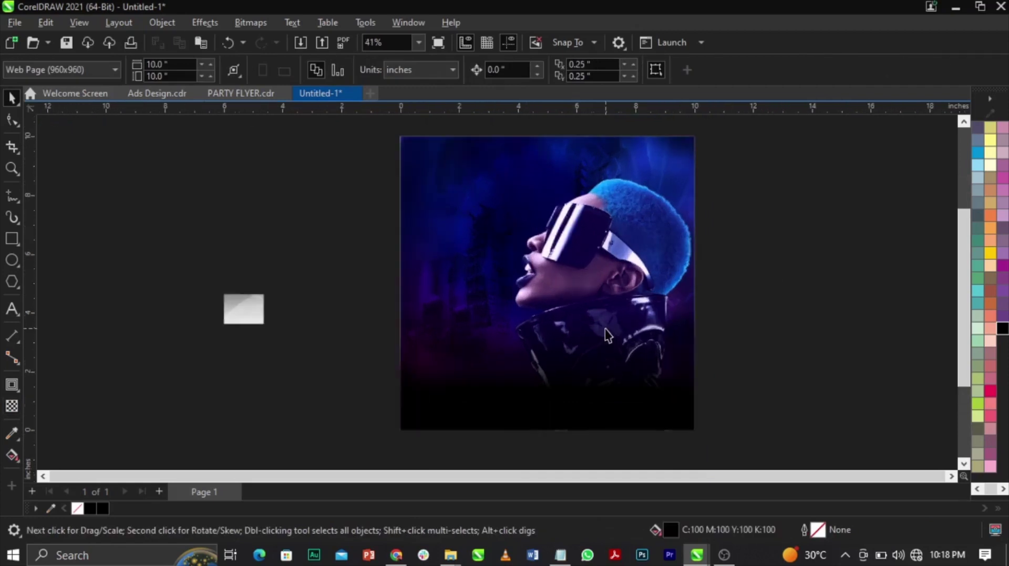
{"action": "scroll", "coordinate": [608, 335], "scroll_direction": "down", "scroll_amount": 1}
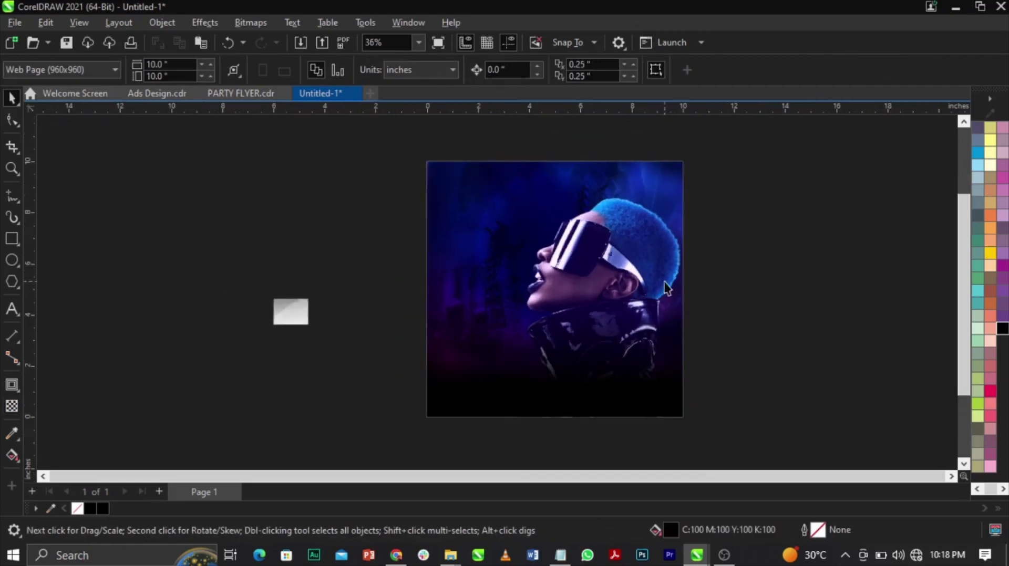
Switch to the "vibe and grind" Notepad file and copy the event text from "Vibe & Grind" through the reservation line
{"action": "left_click", "coordinate": [560, 555]}
{"action": "left_click_drag", "start_coordinate": [468, 462], "coordinate": [292, 408]}
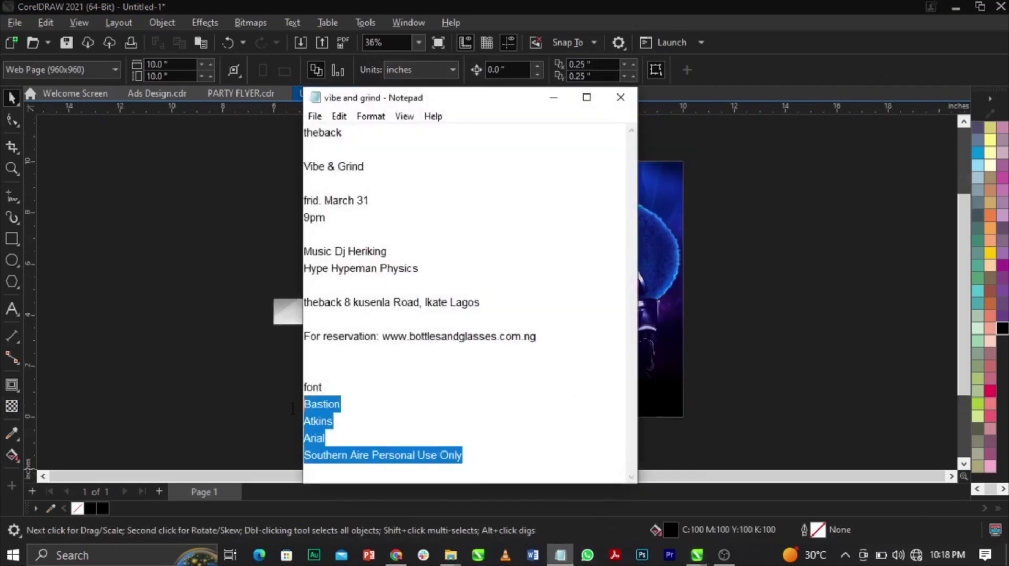
{"action": "left_click", "coordinate": [472, 386]}
{"action": "left_click_drag", "start_coordinate": [584, 344], "coordinate": [307, 168]}
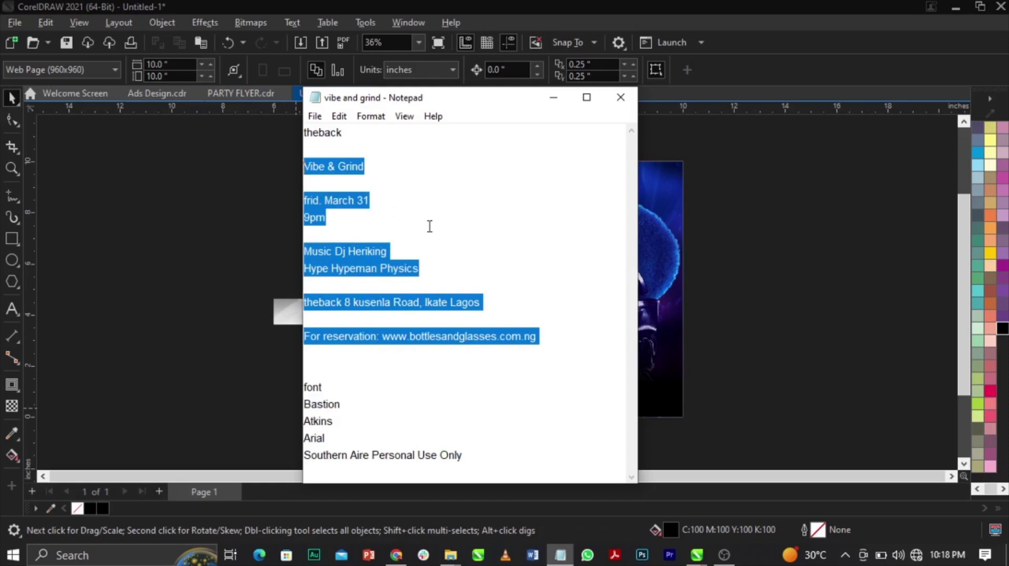
{"action": "left_click", "coordinate": [170, 282]}
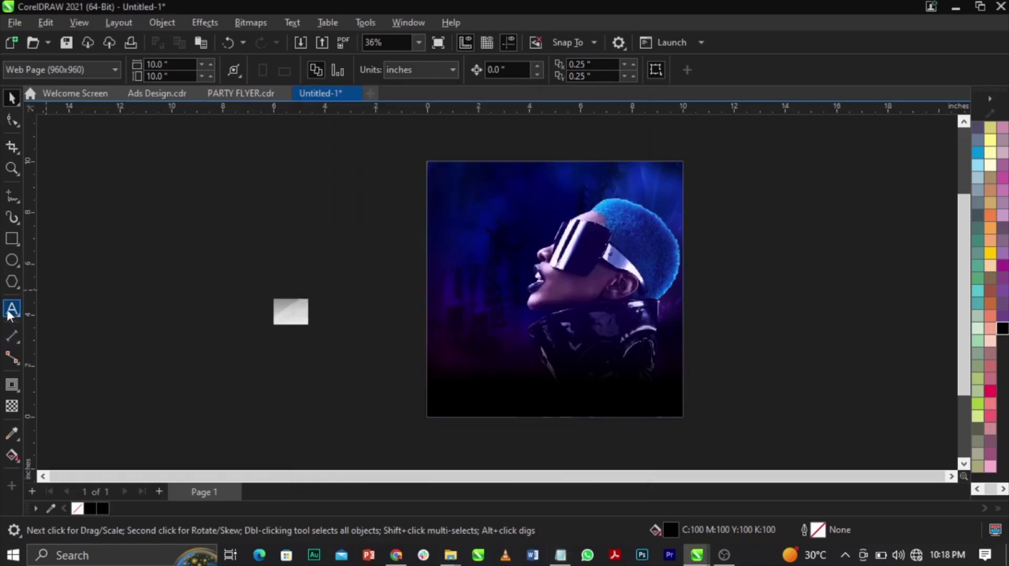
Paste the copied event details as artistic text beside the flyer and fill the text white
{"action": "left_click", "coordinate": [12, 309]}
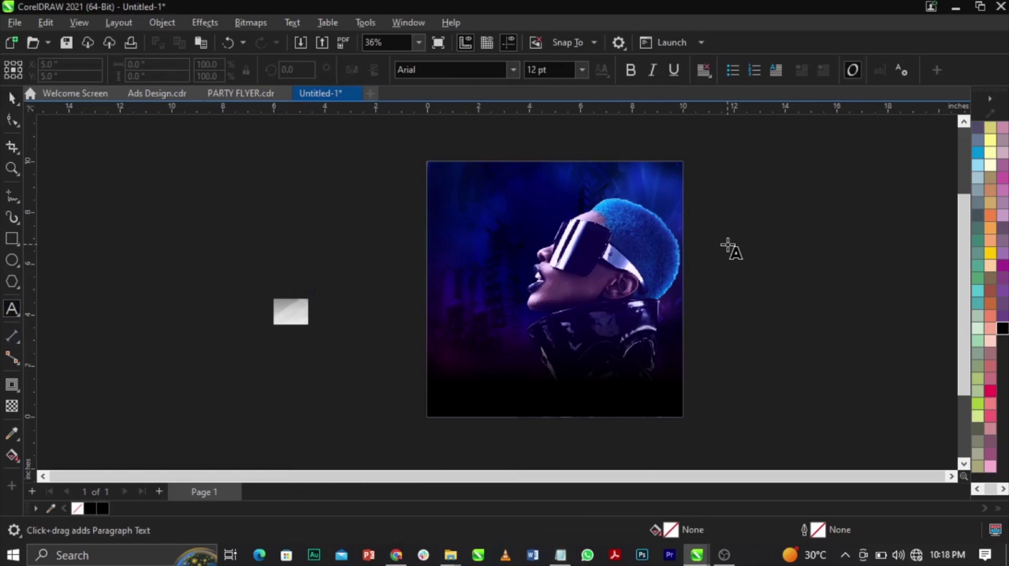
{"action": "left_click", "coordinate": [728, 241]}
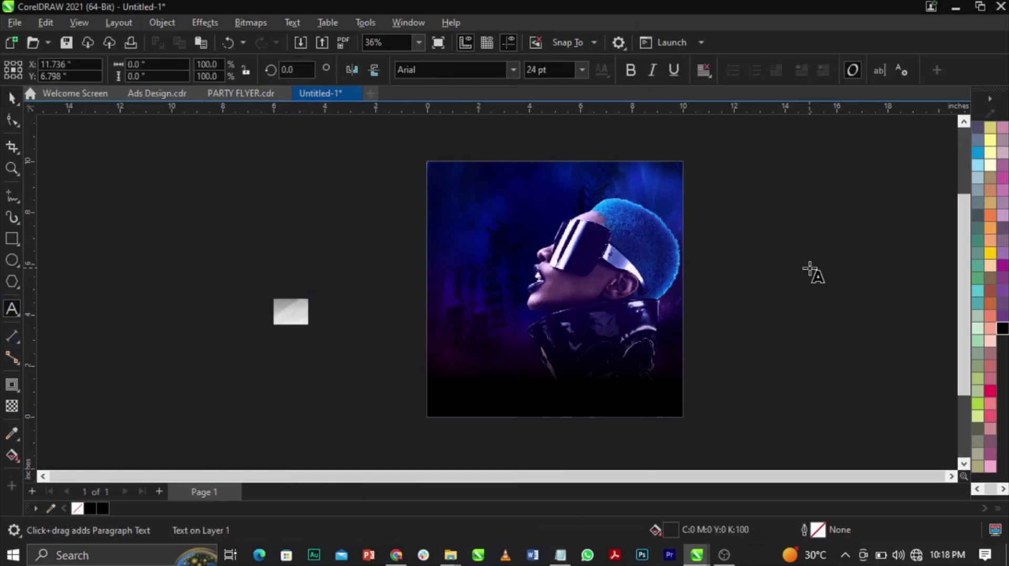
{"action": "key", "text": "ctrl+v"}
{"action": "key", "text": "ctrl+space"}
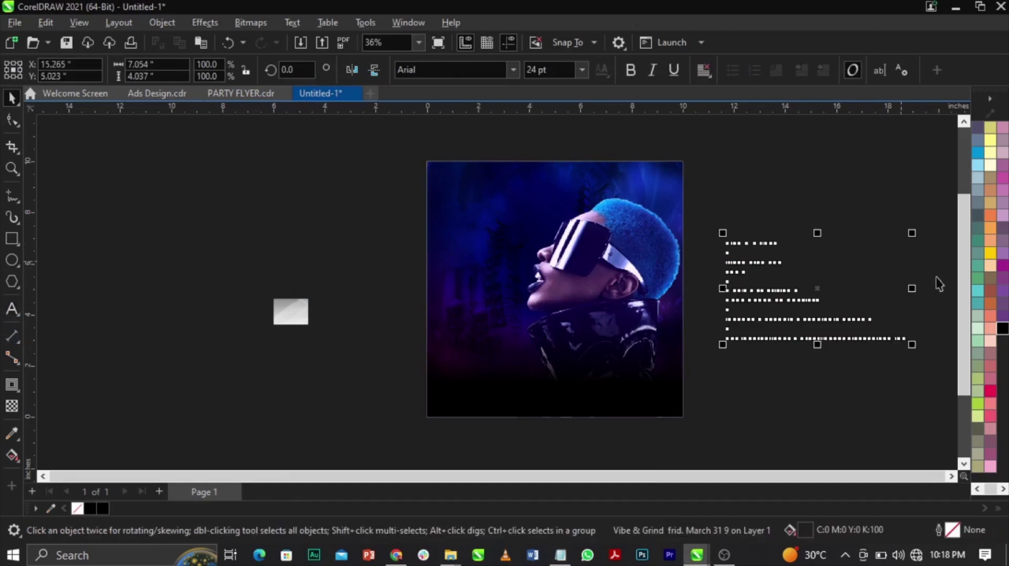
{"action": "scroll", "coordinate": [988, 267], "scroll_direction": "up", "scroll_amount": 1}
{"action": "left_click", "coordinate": [978, 265]}
{"action": "left_click", "coordinate": [878, 267]}
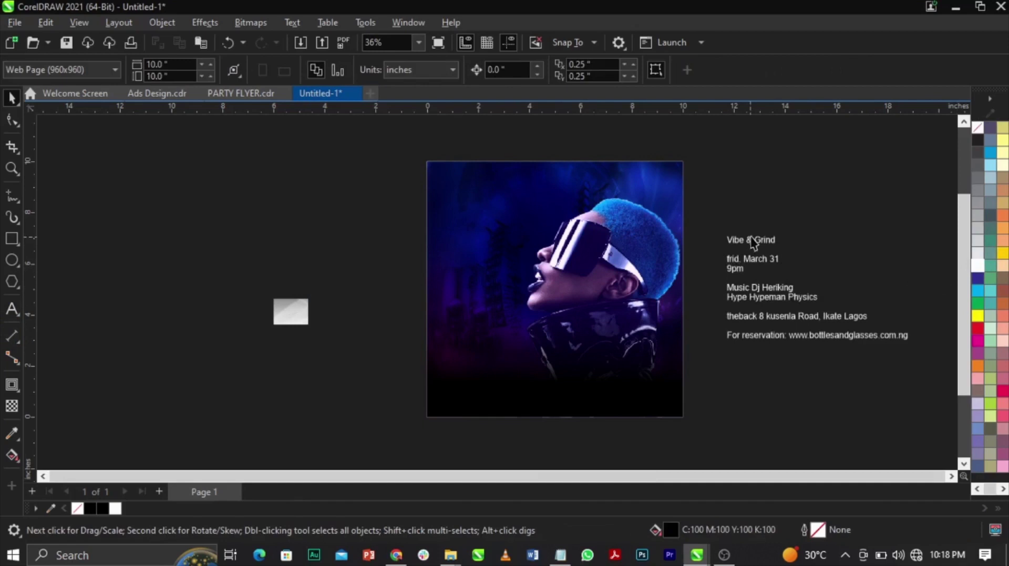
Cut the "Vibe & Grind" line out of the event text block and remove the blank lines above the date
{"action": "scroll", "coordinate": [753, 239], "scroll_direction": "up", "scroll_amount": 1}
{"action": "double_click", "coordinate": [770, 242]}
{"action": "double_click", "coordinate": [786, 244]}
{"action": "left_click_drag", "start_coordinate": [786, 243], "coordinate": [702, 234]}
{"action": "key", "text": "ctrl+c"}
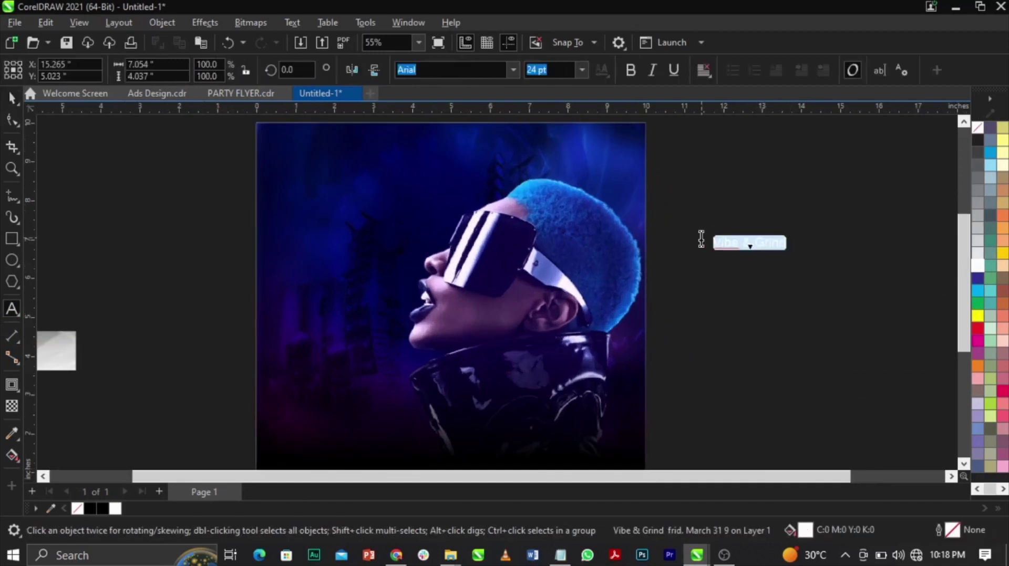
{"action": "key", "text": "Delete"}
{"action": "key", "text": "Delete"}
{"action": "key", "text": "Delete"}
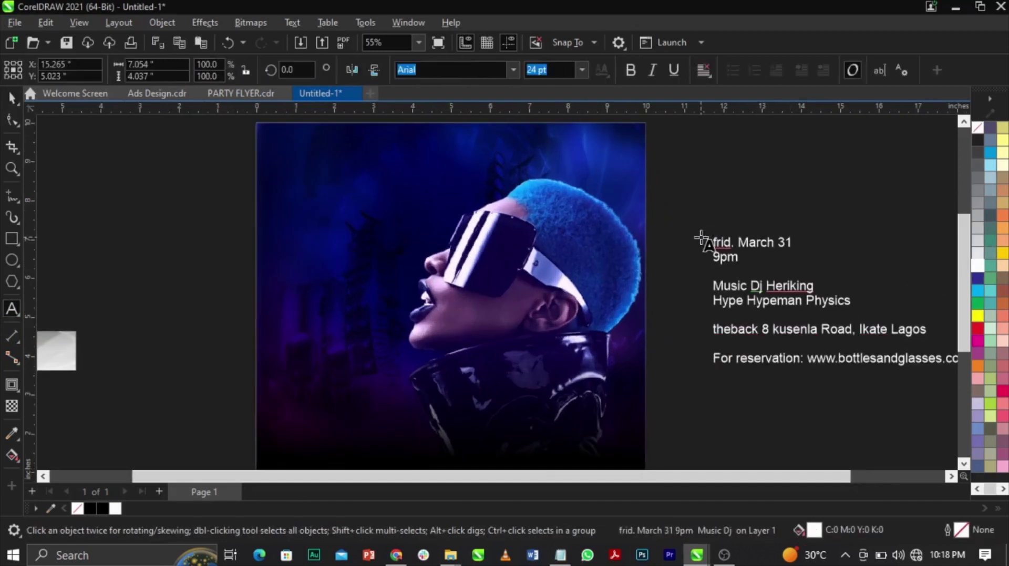
Paste "Vibe & Grind" as separate text on the flyer beside the face and enlarge it to about 46 pt
{"action": "left_click", "coordinate": [297, 309]}
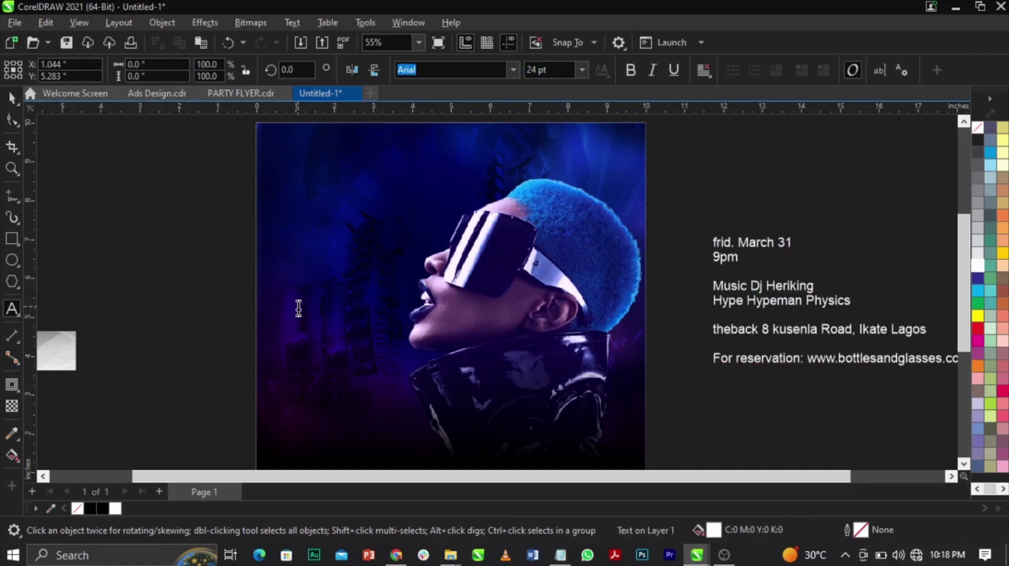
{"action": "key", "text": "ctrl+v"}
{"action": "key", "text": "ctrl+space"}
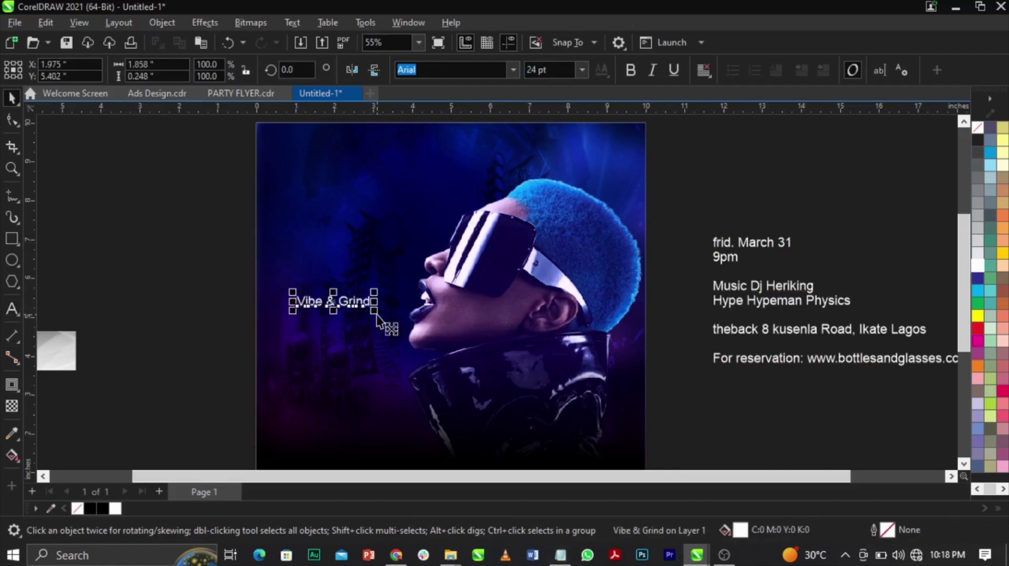
{"action": "left_click_drag", "start_coordinate": [375, 313], "coordinate": [442, 319]}
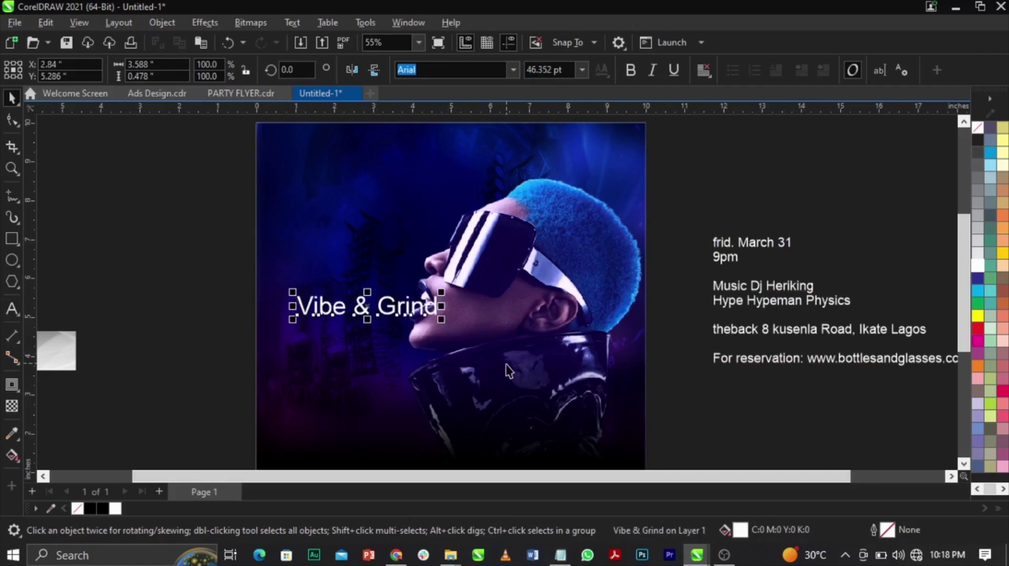
Switch to the Notepad notes and copy the font name Bastion, then return to the flyer
{"action": "mouse_move", "coordinate": [559, 558]}
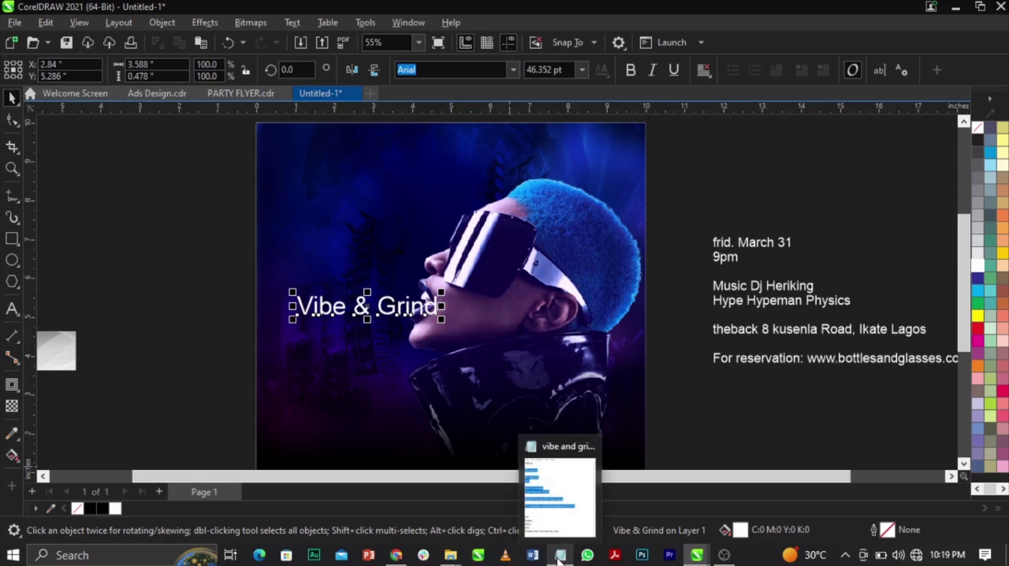
{"action": "left_click", "coordinate": [558, 558]}
{"action": "left_click", "coordinate": [436, 372]}
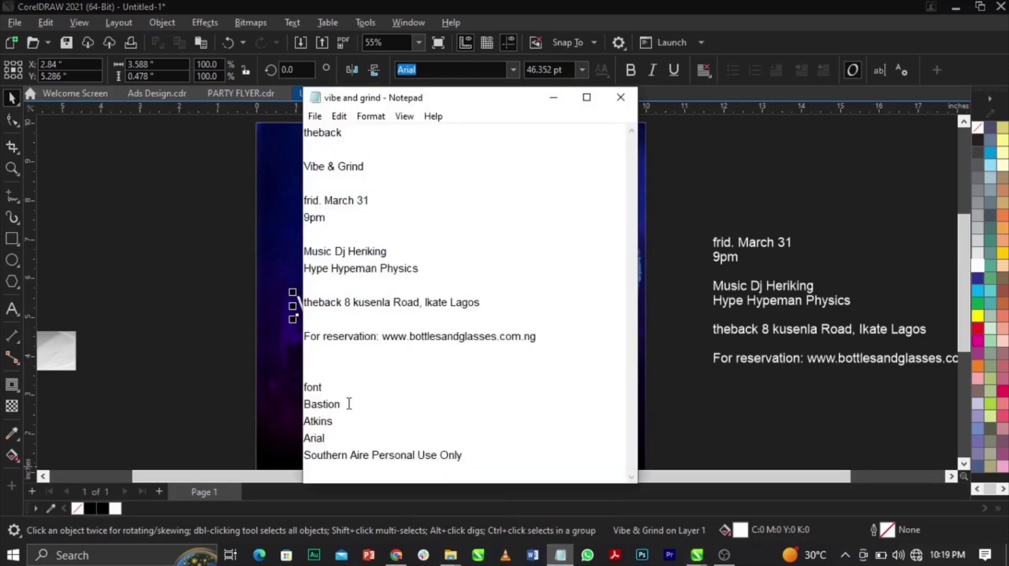
{"action": "left_click_drag", "start_coordinate": [349, 404], "coordinate": [304, 404]}
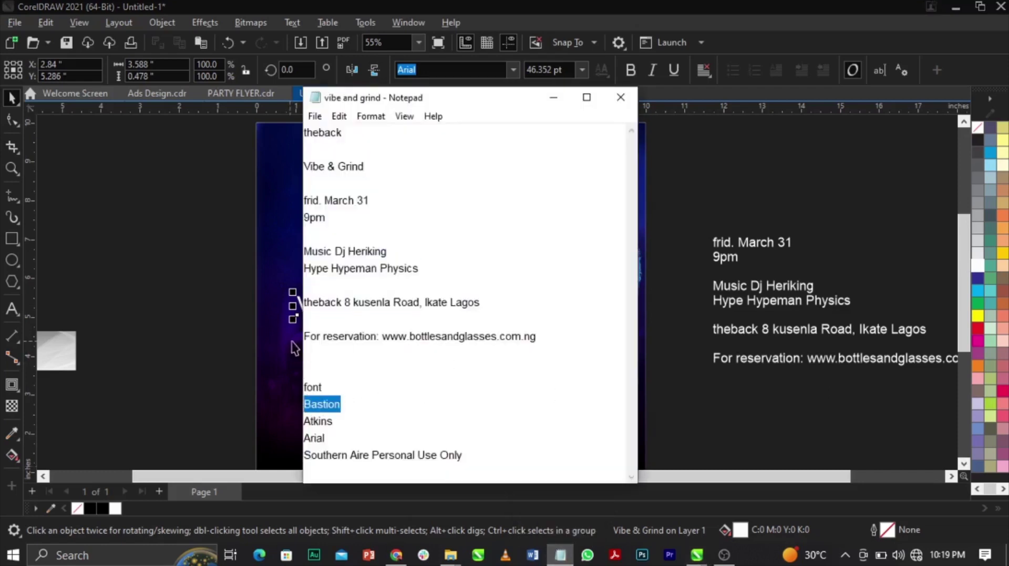
{"action": "left_click", "coordinate": [213, 323]}
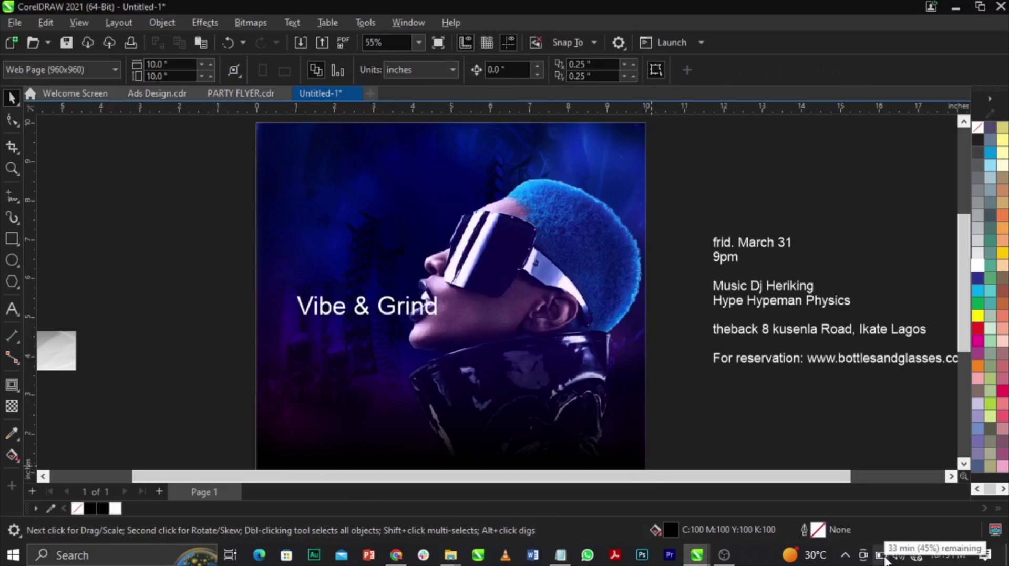
Set the "Vibe & Grind" title in the Bastion font and enlarge it to about 69 pt
{"action": "left_click", "coordinate": [358, 316]}
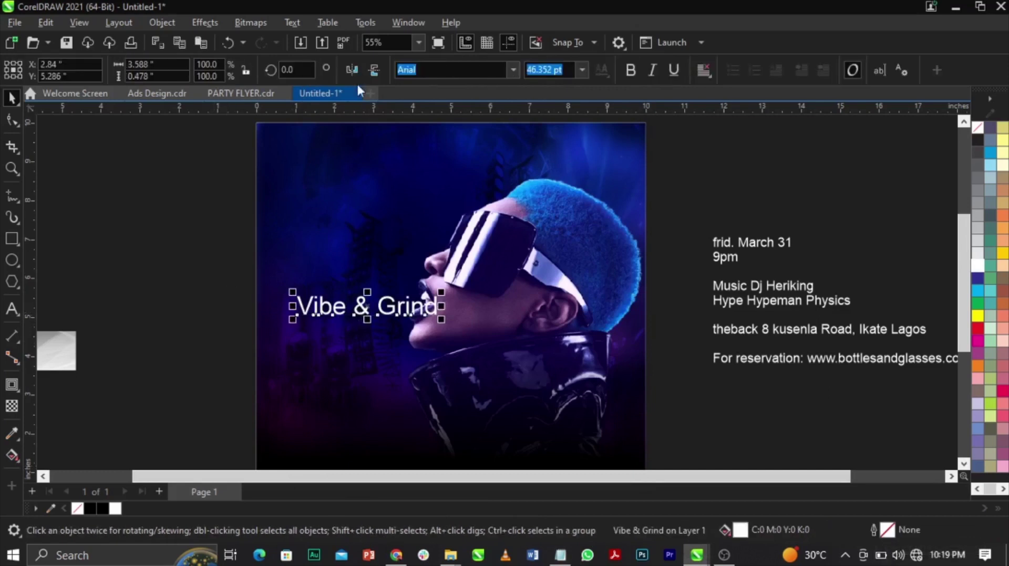
{"action": "type", "text": "Bastion"}
{"action": "left_click", "coordinate": [512, 70]}
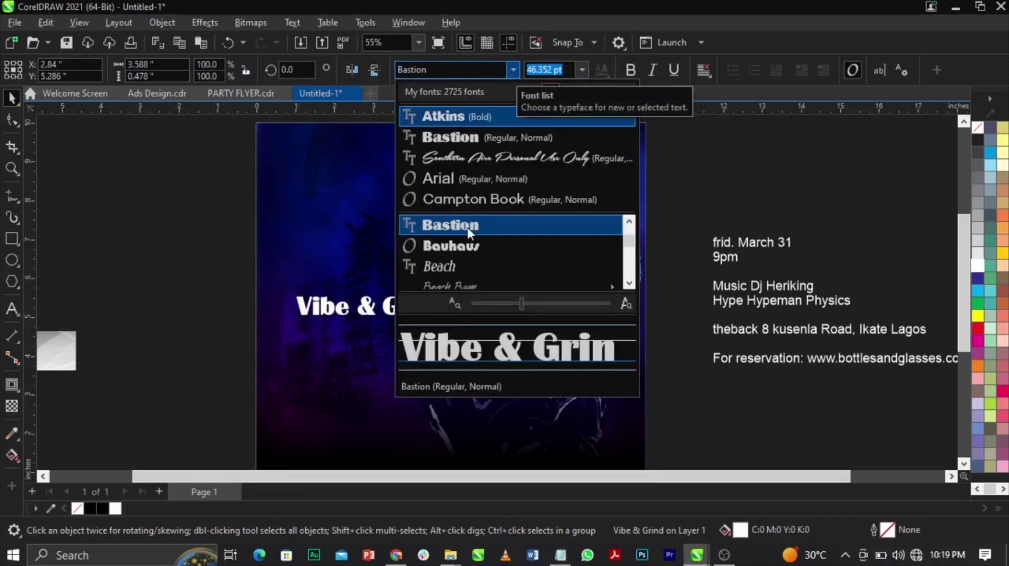
{"action": "left_click", "coordinate": [469, 233]}
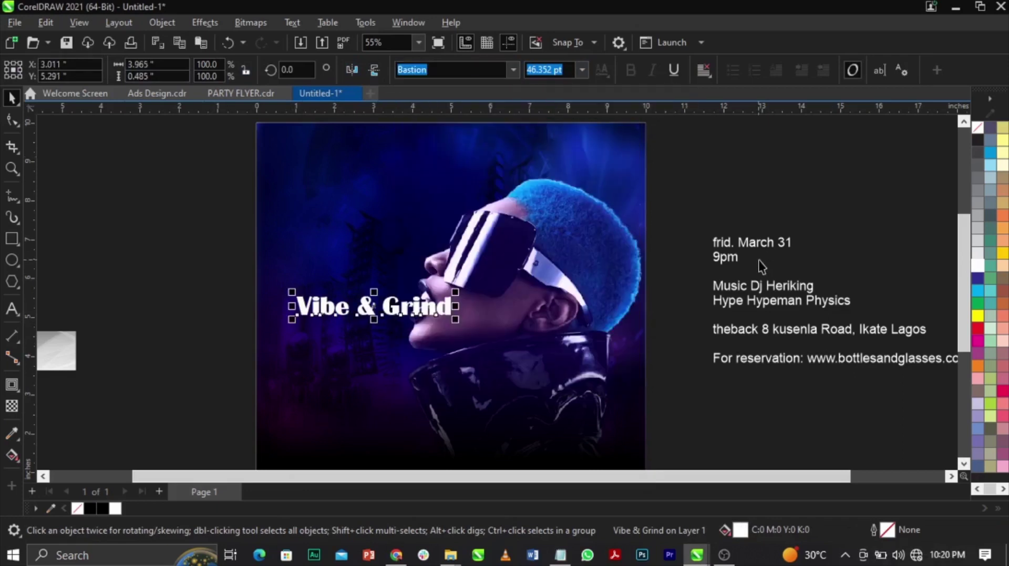
{"action": "left_click_drag", "start_coordinate": [455, 319], "coordinate": [531, 364]}
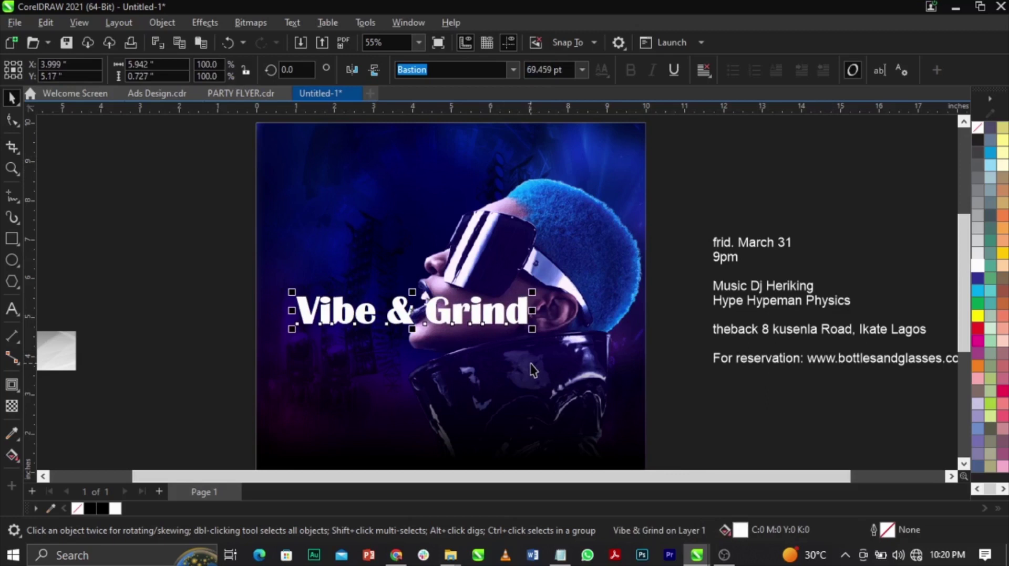
Break the title apart into separate words and move "Grind" onto a lower line with "&" above its end
{"action": "key", "text": "ctrl+k"}
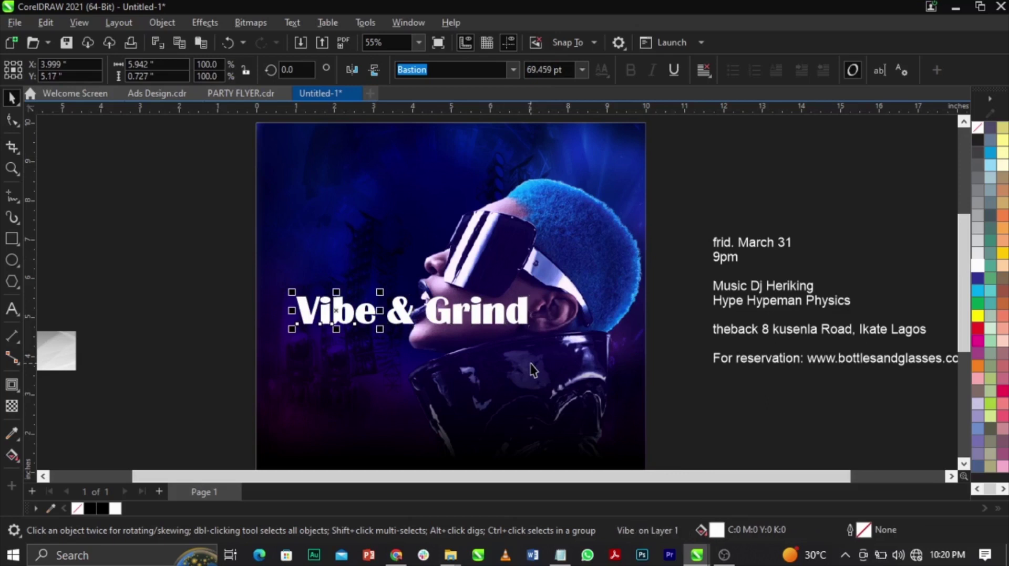
{"action": "left_click_drag", "start_coordinate": [501, 318], "coordinate": [484, 393]}
{"action": "left_click_drag", "start_coordinate": [412, 323], "coordinate": [513, 349]}
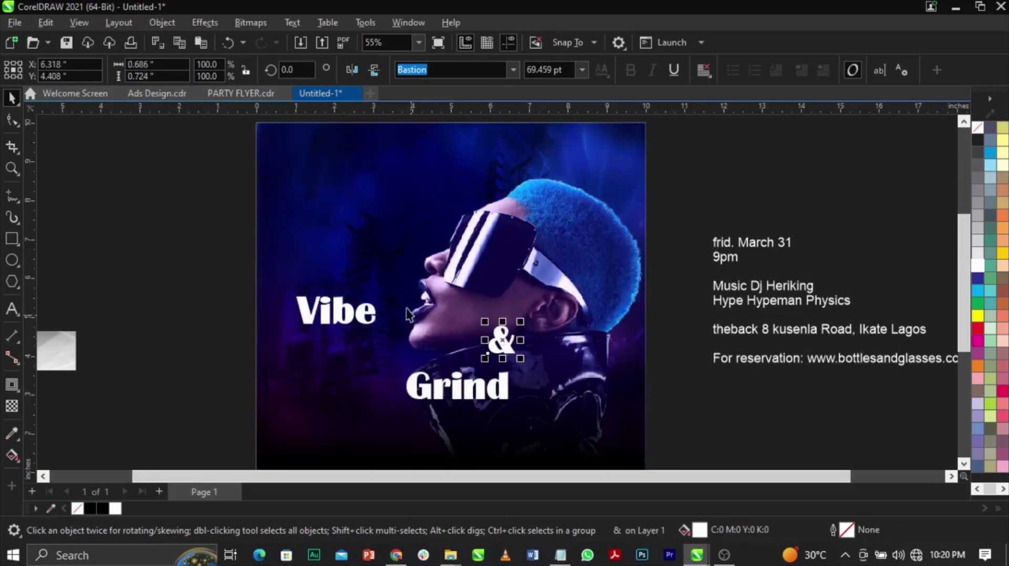
Change the title word "Vibe" to "Vibes" and convert it to uppercase
{"action": "double_click", "coordinate": [374, 314]}
{"action": "type", "text": "S"}
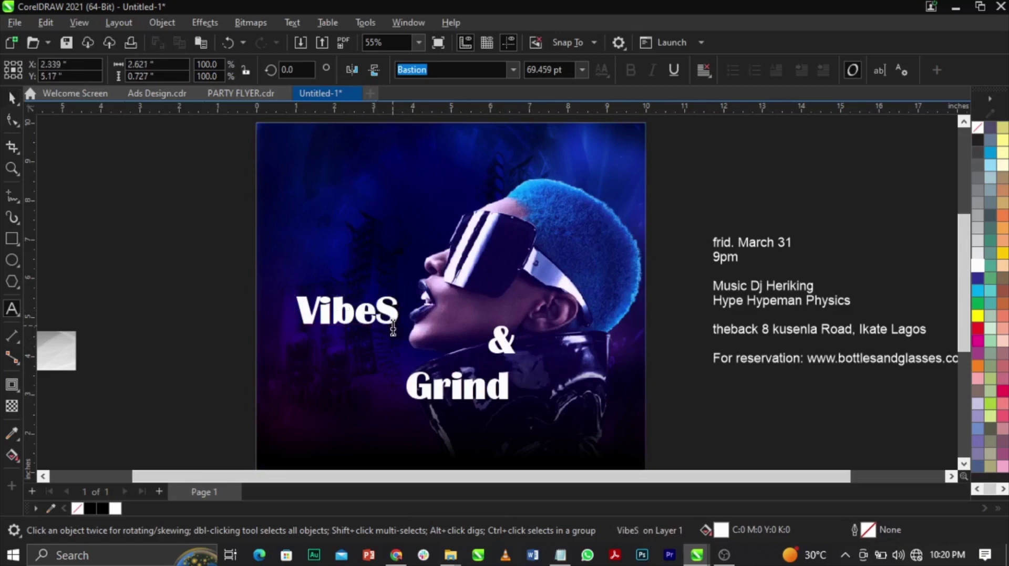
{"action": "left_click_drag", "start_coordinate": [294, 310], "coordinate": [393, 328]}
{"action": "key", "text": "Escape"}
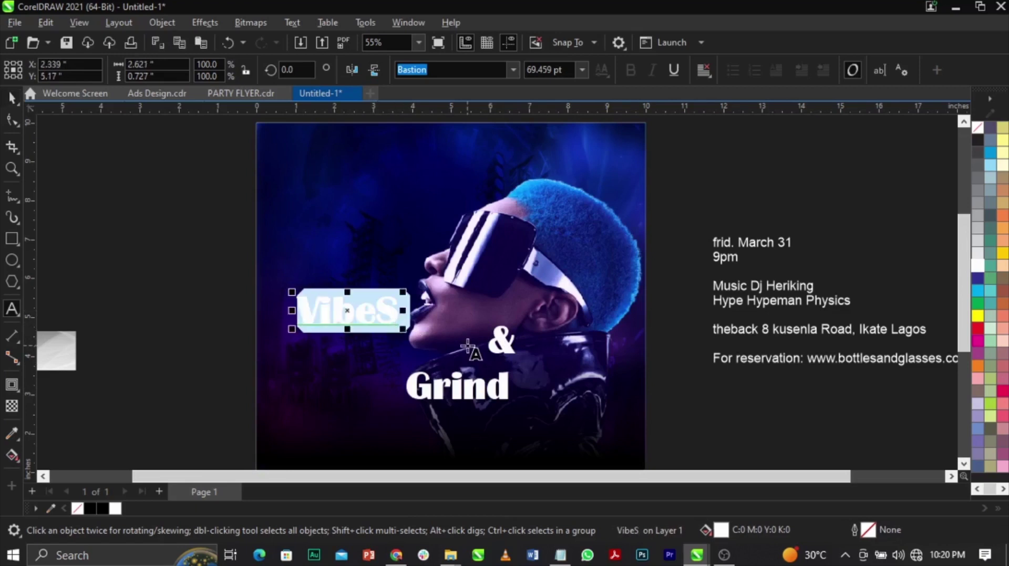
{"action": "key", "text": "shift+F3"}
{"action": "key", "text": "Escape"}
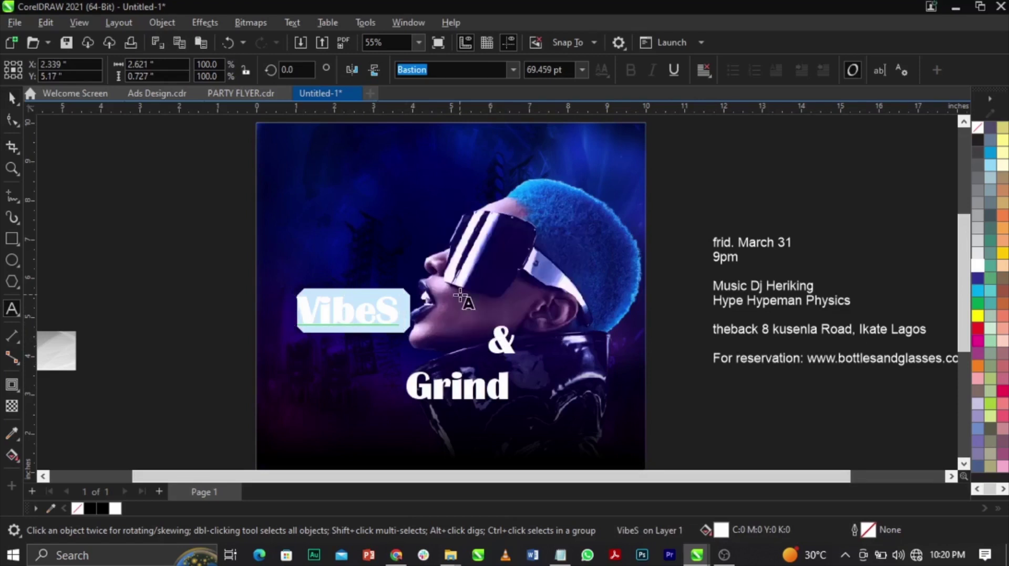
{"action": "left_click", "coordinate": [296, 28]}
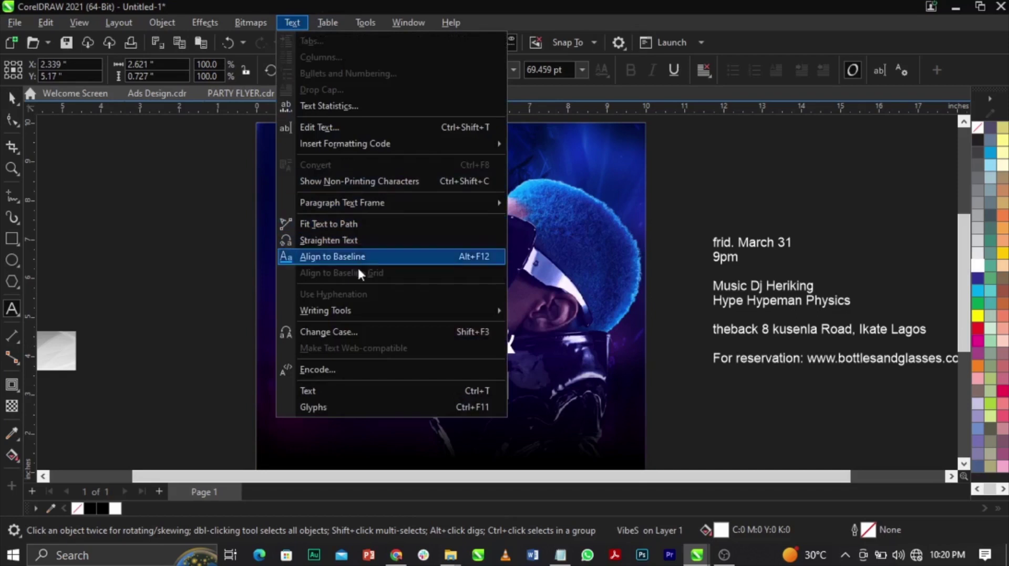
{"action": "left_click", "coordinate": [474, 330]}
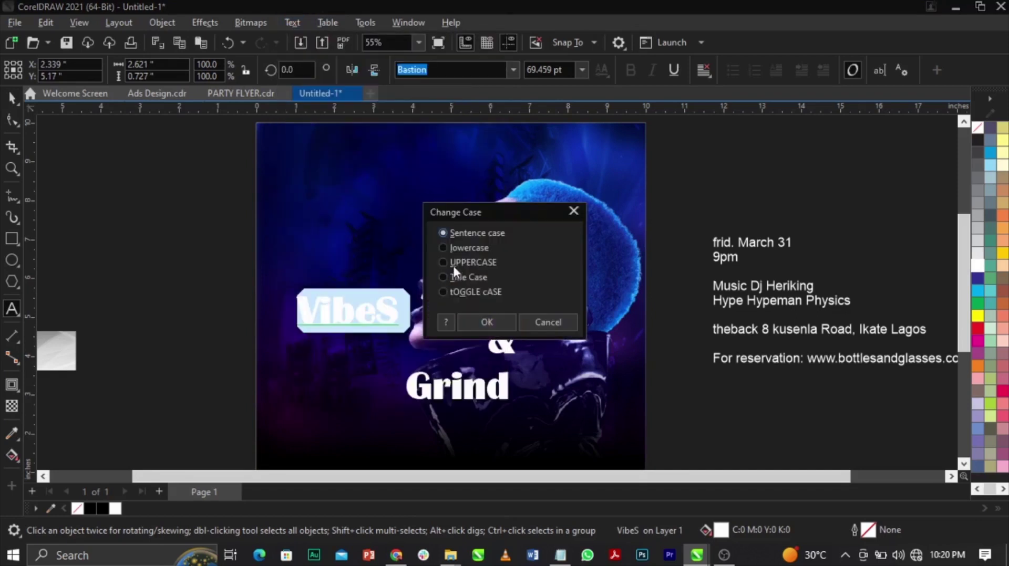
{"action": "left_click", "coordinate": [487, 322]}
Convert the title word "Grind" to uppercase
{"action": "double_click", "coordinate": [493, 388]}
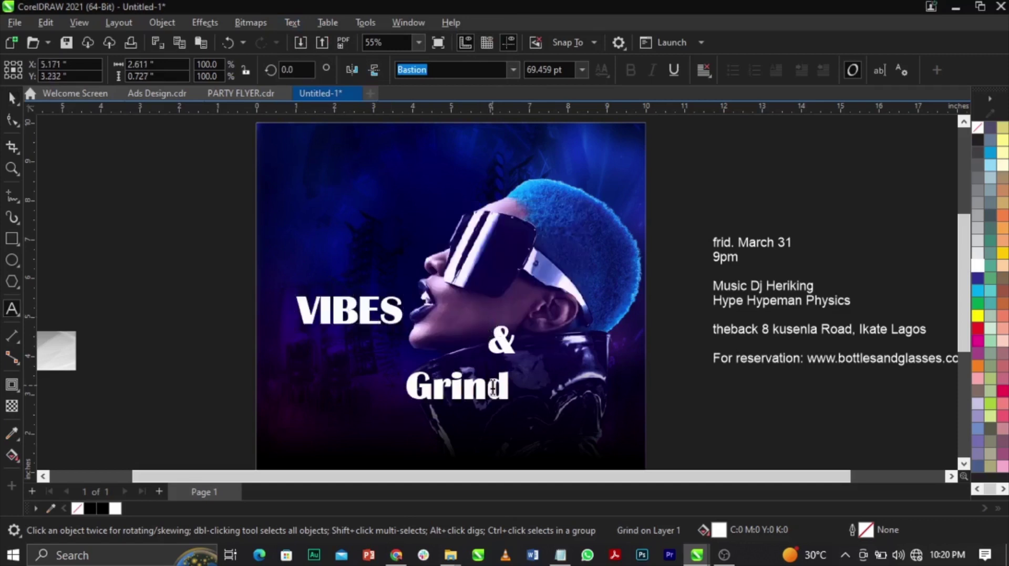
{"action": "key", "text": "ctrl+a"}
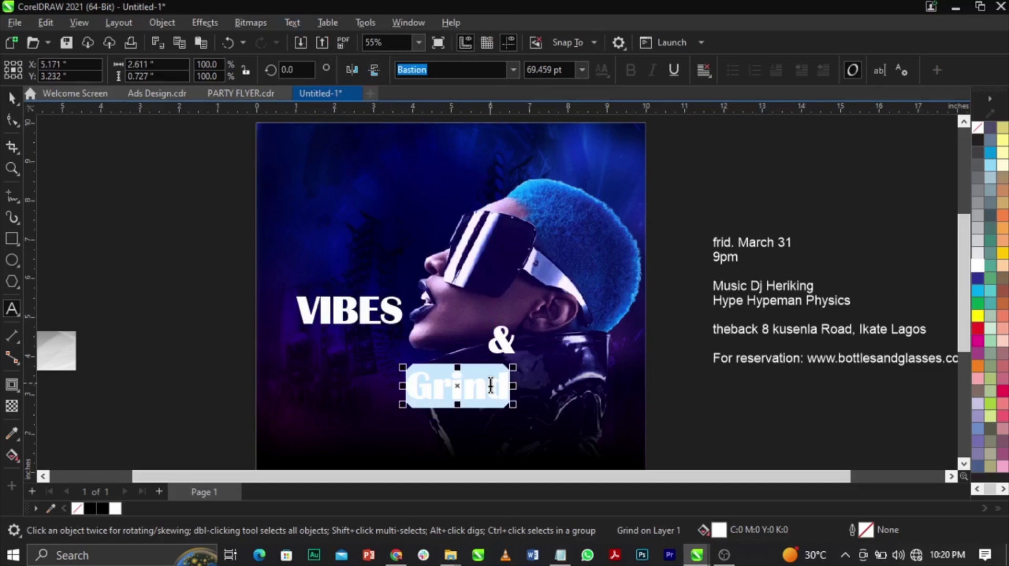
{"action": "key", "text": "shift+F3"}
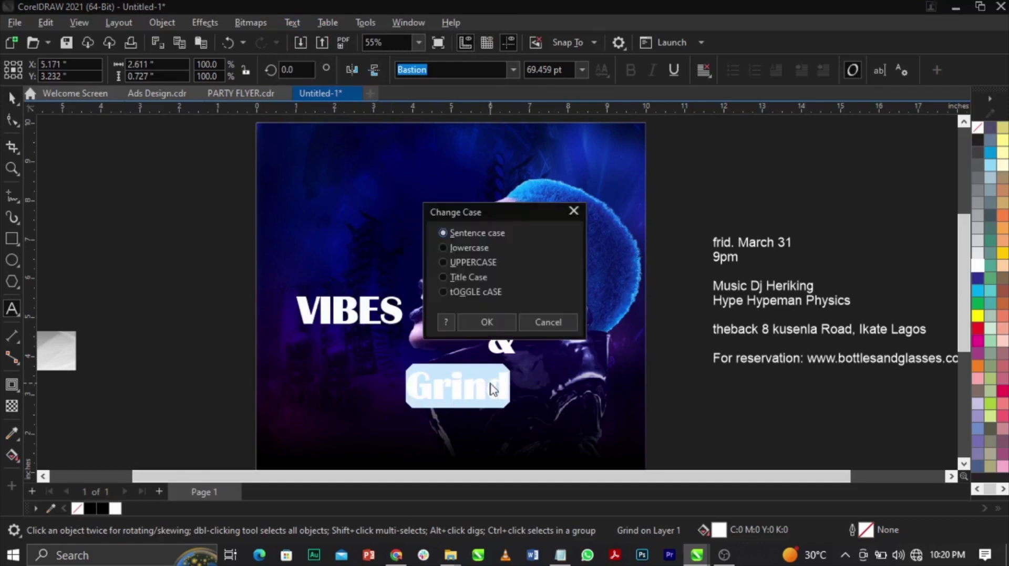
{"action": "left_click", "coordinate": [454, 262]}
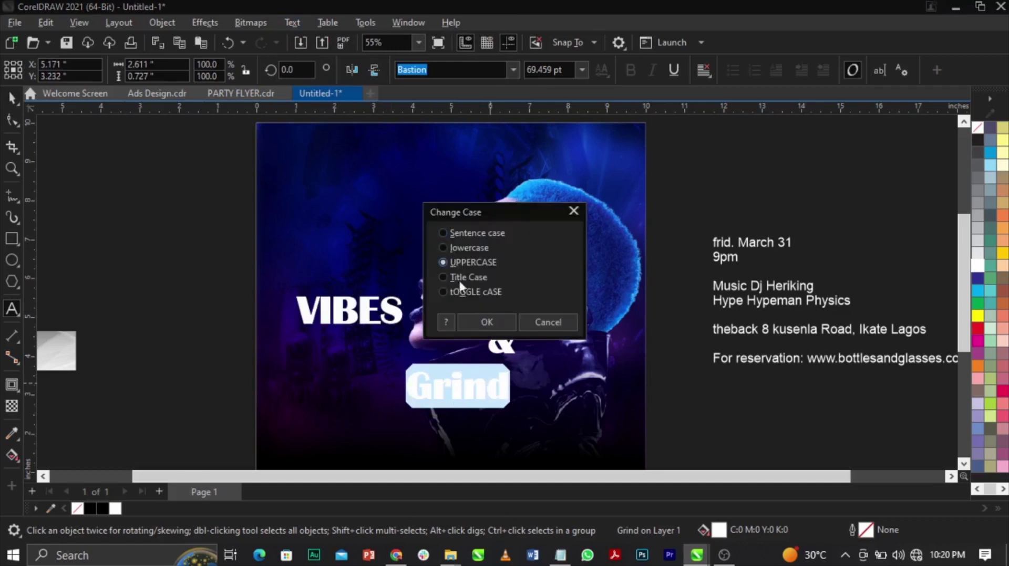
{"action": "left_click", "coordinate": [477, 318]}
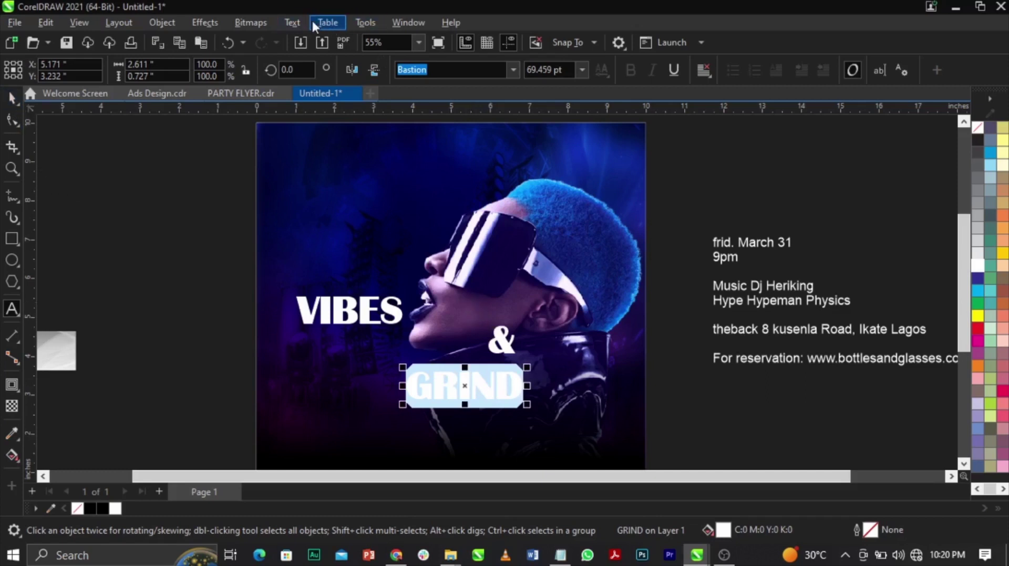
{"action": "left_click", "coordinate": [292, 22]}
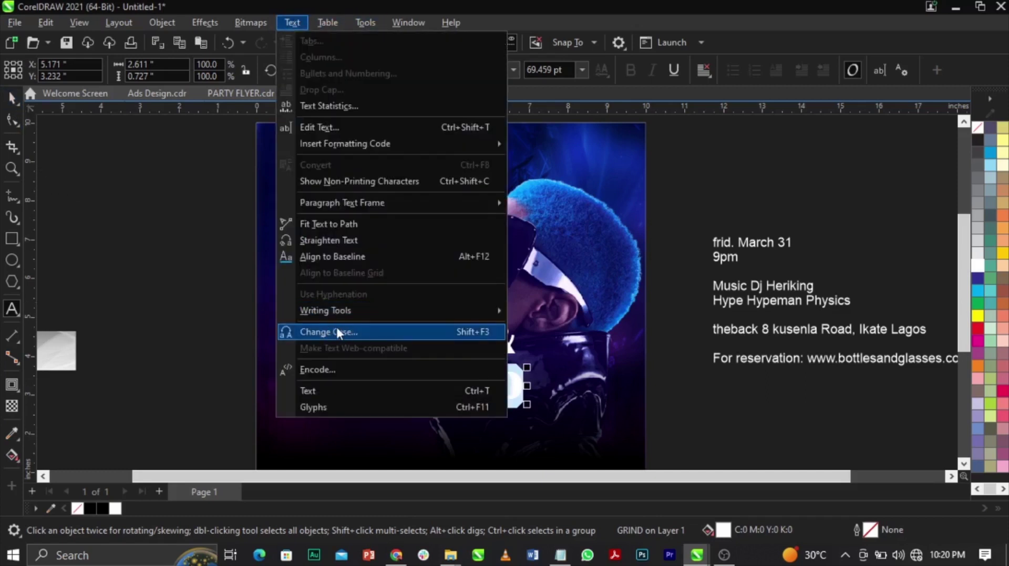
{"action": "left_click", "coordinate": [208, 320]}
Try rotating the word VIBES by 90 degrees and undo the rotation
{"action": "key", "text": "ctrl+space"}
{"action": "left_click", "coordinate": [387, 319]}
{"action": "left_click", "coordinate": [396, 318]}
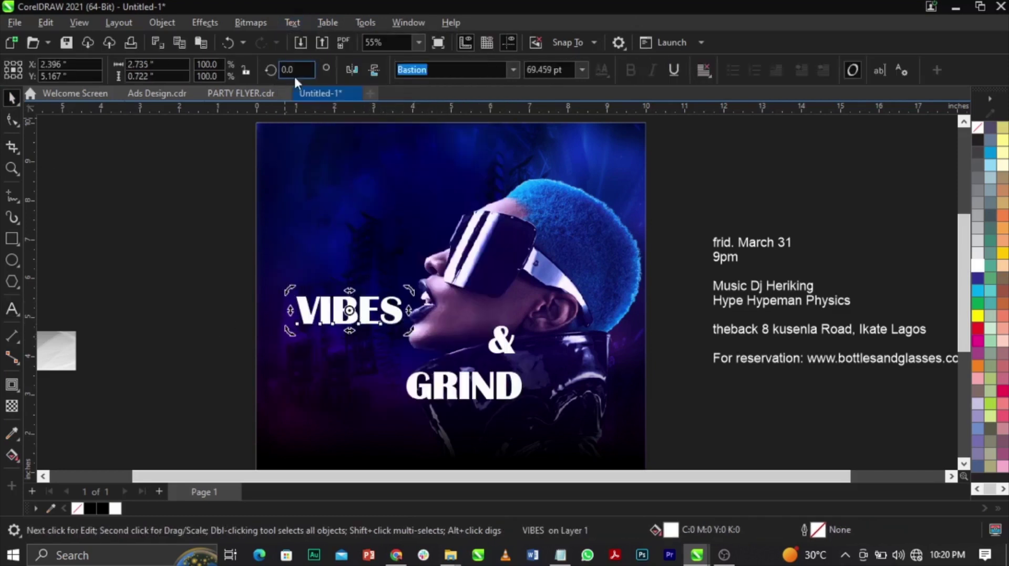
{"action": "left_click", "coordinate": [214, 316]}
{"action": "left_click", "coordinate": [365, 323]}
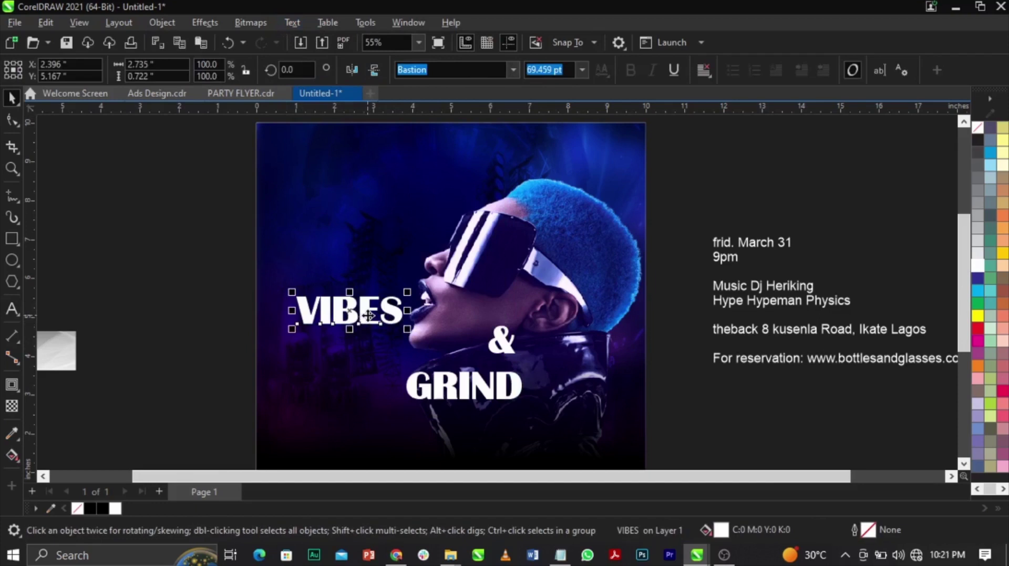
{"action": "left_click", "coordinate": [287, 70]}
{"action": "type", "text": "90"}
{"action": "key", "text": "Return"}
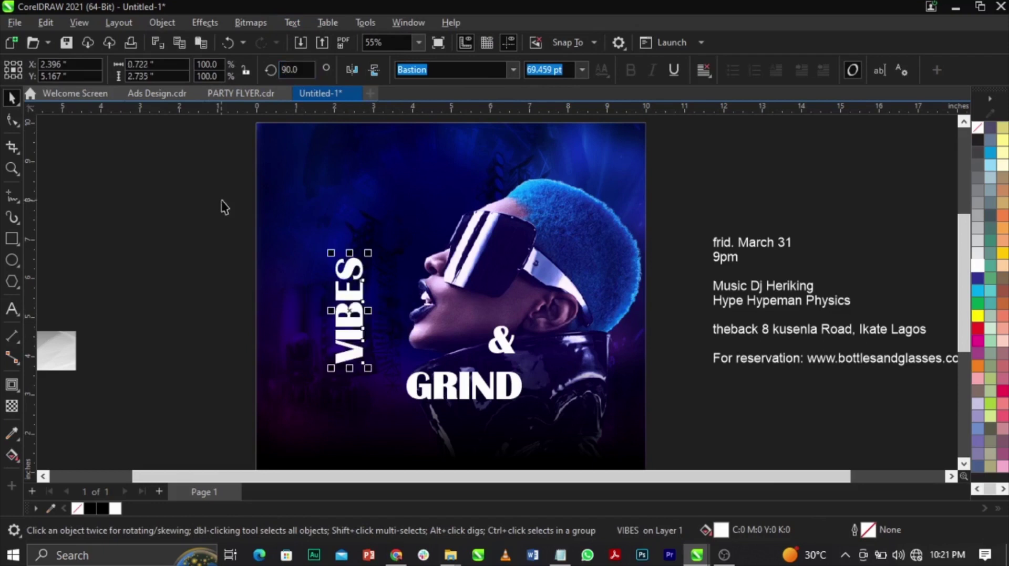
{"action": "left_click", "coordinate": [290, 69]}
{"action": "left_click", "coordinate": [191, 348]}
{"action": "key", "text": "ctrl+z"}
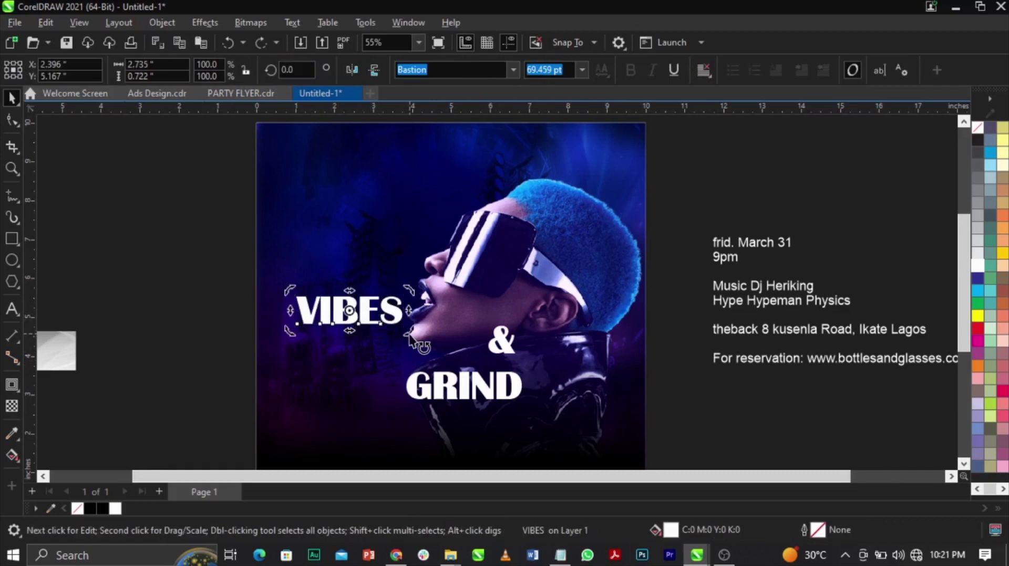
Rotate VIBES and GRIND to 90 degrees each and place GRIND alongside VIBES
{"action": "left_click_drag", "start_coordinate": [409, 339], "coordinate": [368, 259]}
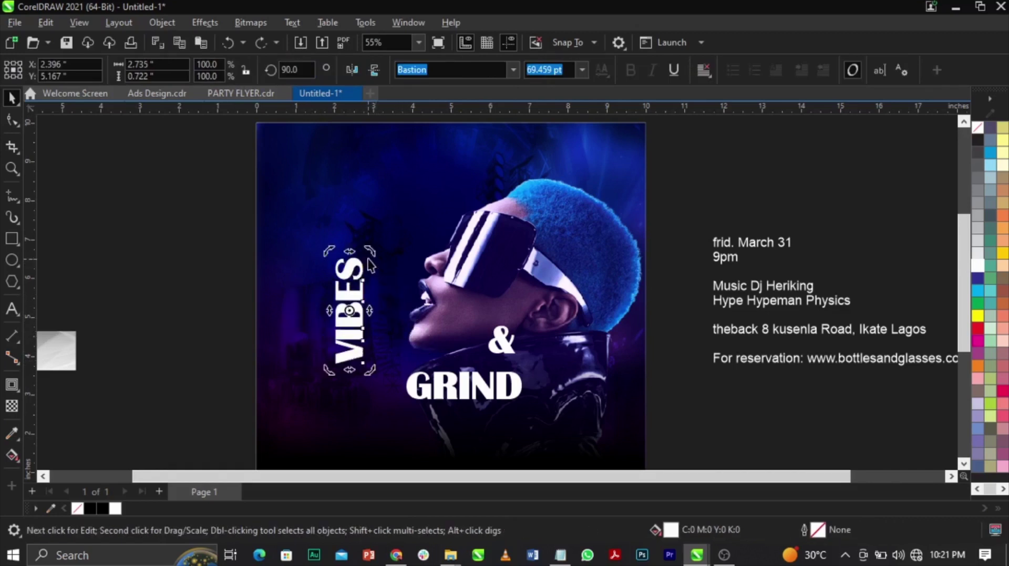
{"action": "left_click", "coordinate": [445, 380]}
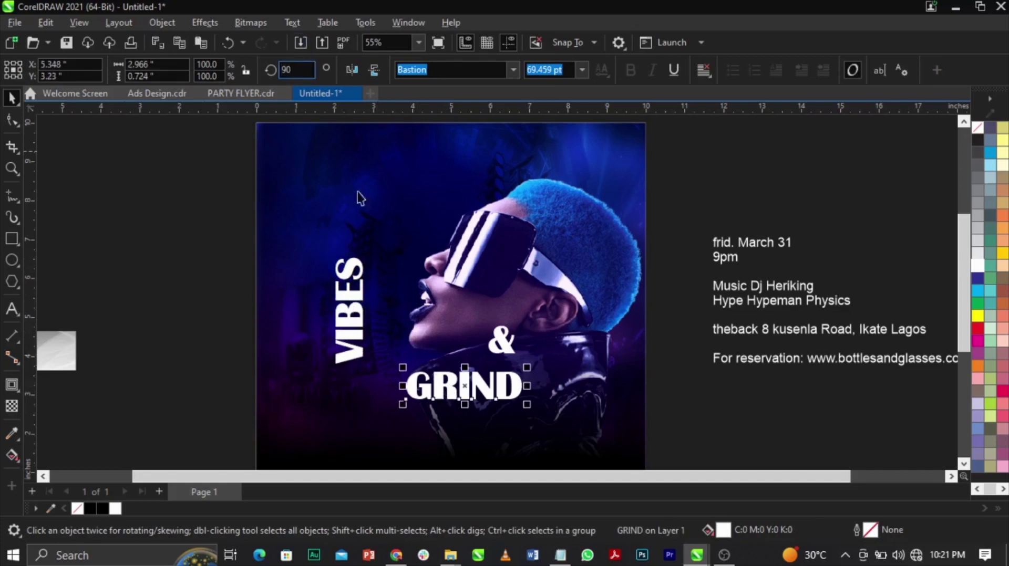
{"action": "type", "text": "90"}
{"action": "key", "text": "Return"}
{"action": "left_click_drag", "start_coordinate": [469, 398], "coordinate": [357, 328]}
Enlarge the two vertical title words together to about 141 pt and position them in front of the face
{"action": "left_click", "coordinate": [356, 326], "text": "shift"}
{"action": "left_click_drag", "start_coordinate": [398, 248], "coordinate": [426, 224]}
{"action": "left_click_drag", "start_coordinate": [403, 344], "coordinate": [381, 350]}
{"action": "left_click_drag", "start_coordinate": [395, 223], "coordinate": [424, 202]}
{"action": "scroll", "coordinate": [298, 354], "scroll_direction": "down", "scroll_amount": 3}
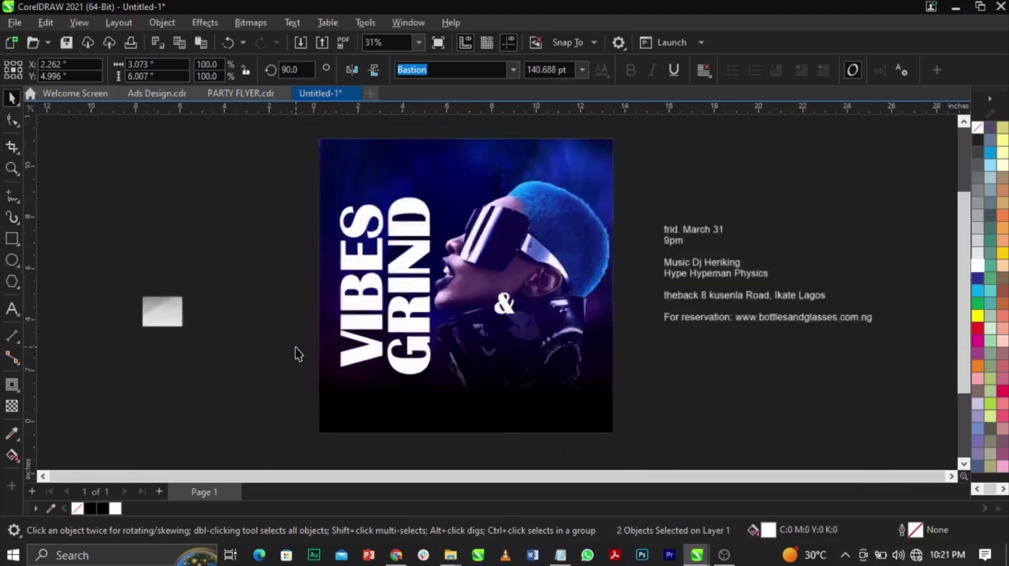
{"action": "scroll", "coordinate": [299, 355], "scroll_direction": "up", "scroll_amount": 3}
{"action": "left_click_drag", "start_coordinate": [441, 315], "coordinate": [463, 300]}
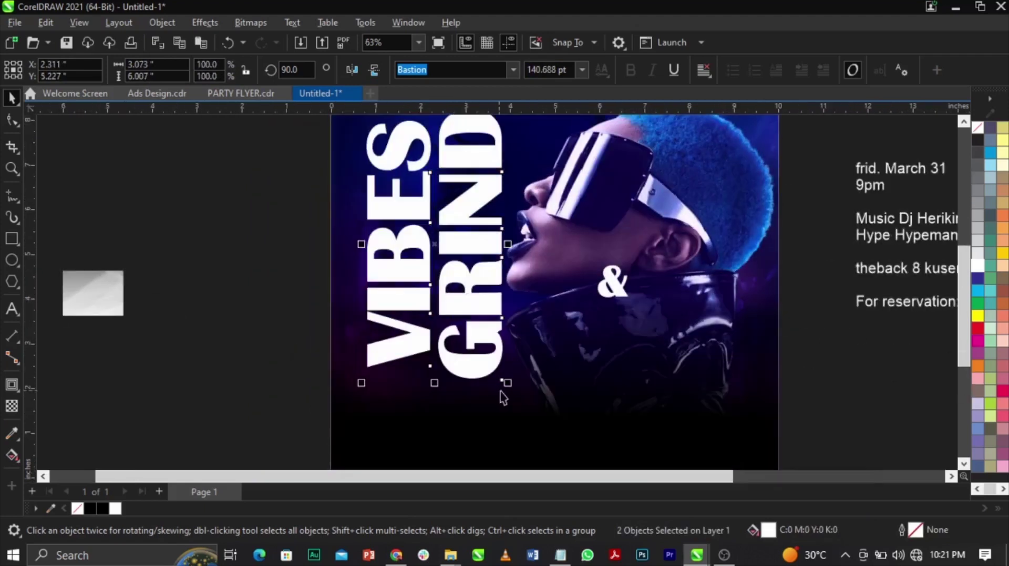
Tighten the gap between VIBES and GRIND and scale both words to about 129 pt
{"action": "left_click_drag", "start_coordinate": [507, 383], "coordinate": [476, 374]}
{"action": "left_click", "coordinate": [256, 270]}
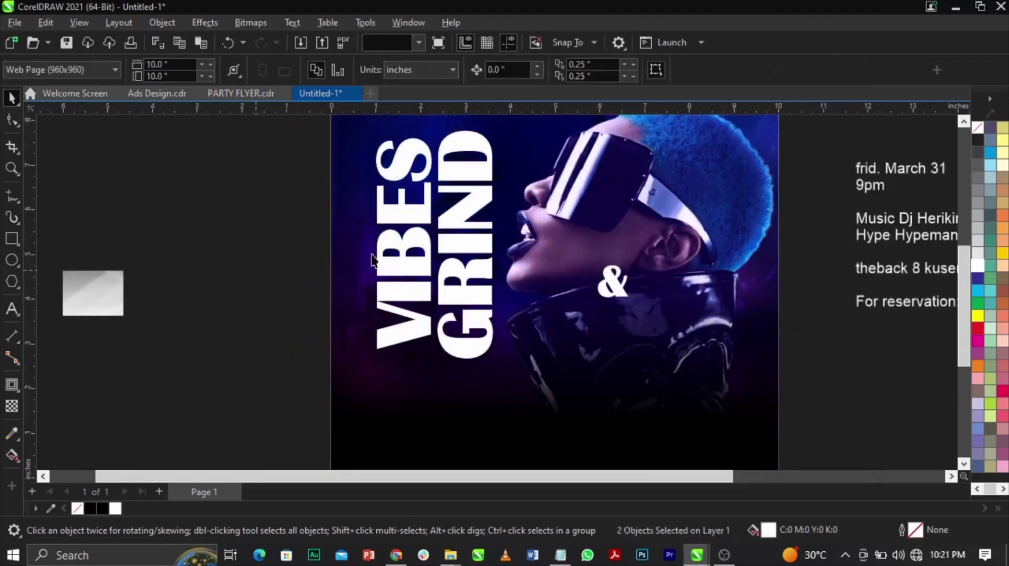
{"action": "scroll", "coordinate": [371, 257], "scroll_direction": "up", "scroll_amount": 3}
{"action": "left_click", "coordinate": [564, 252]}
{"action": "left_click_drag", "start_coordinate": [565, 252], "coordinate": [553, 249]}
{"action": "left_click", "coordinate": [456, 290], "text": "shift"}
{"action": "scroll", "coordinate": [459, 288], "scroll_direction": "down", "scroll_amount": 2}
{"action": "scroll", "coordinate": [494, 298], "scroll_direction": "down", "scroll_amount": 2}
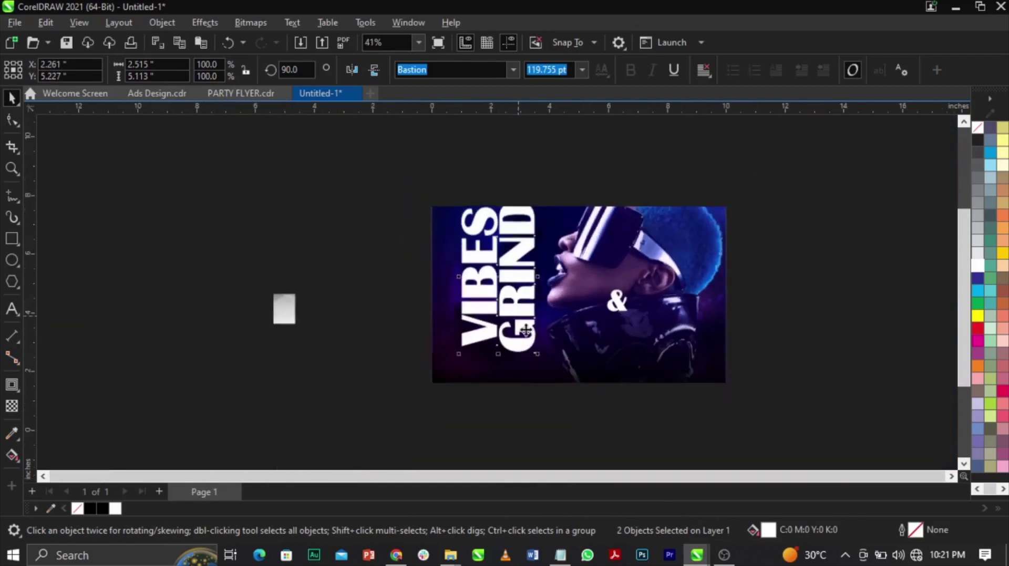
{"action": "left_click_drag", "start_coordinate": [537, 353], "coordinate": [546, 370]}
{"action": "left_click", "coordinate": [388, 319]}
Move the "&" below the vertical title words and set it in the Southern Aire Personal Use Only font
{"action": "left_click_drag", "start_coordinate": [617, 305], "coordinate": [491, 362]}
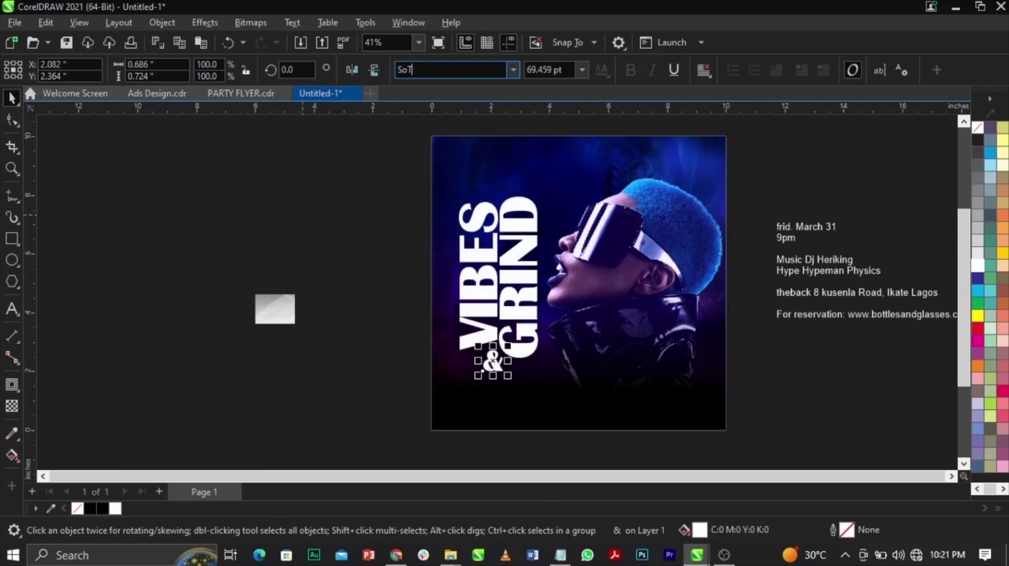
{"action": "type", "text": "Southern Aire Personal Use Only"}
{"action": "key", "text": "Return"}
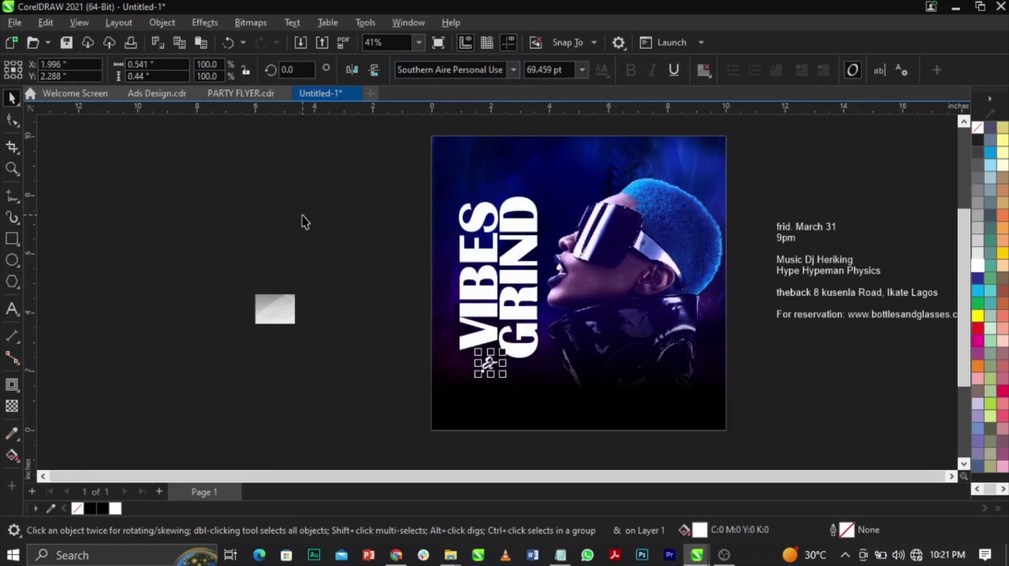
Adjust the position of the "&" beneath the title and fill it with light yellow
{"action": "scroll", "coordinate": [485, 370], "scroll_direction": "up", "scroll_amount": 4}
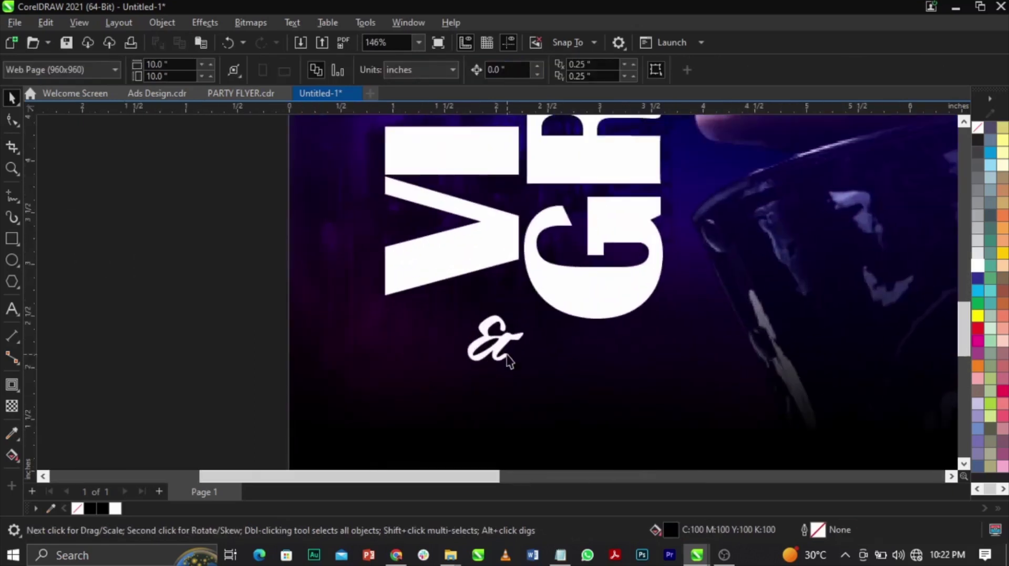
{"action": "left_click_drag", "start_coordinate": [508, 346], "coordinate": [532, 347]}
{"action": "left_click", "coordinate": [997, 139]}
{"action": "scroll", "coordinate": [279, 356], "scroll_direction": "down", "scroll_amount": 4}
Select VIBES, GRIND and the "&" together, move them up on the flyer and scale them to about 103.7%
{"action": "left_click_drag", "start_coordinate": [378, 360], "coordinate": [554, 211]}
{"action": "scroll", "coordinate": [478, 301], "scroll_direction": "up", "scroll_amount": 2}
{"action": "left_click_drag", "start_coordinate": [512, 283], "coordinate": [509, 271]}
{"action": "left_click_drag", "start_coordinate": [551, 361], "coordinate": [552, 363]}
{"action": "scroll", "coordinate": [494, 273], "scroll_direction": "down", "scroll_amount": 2}
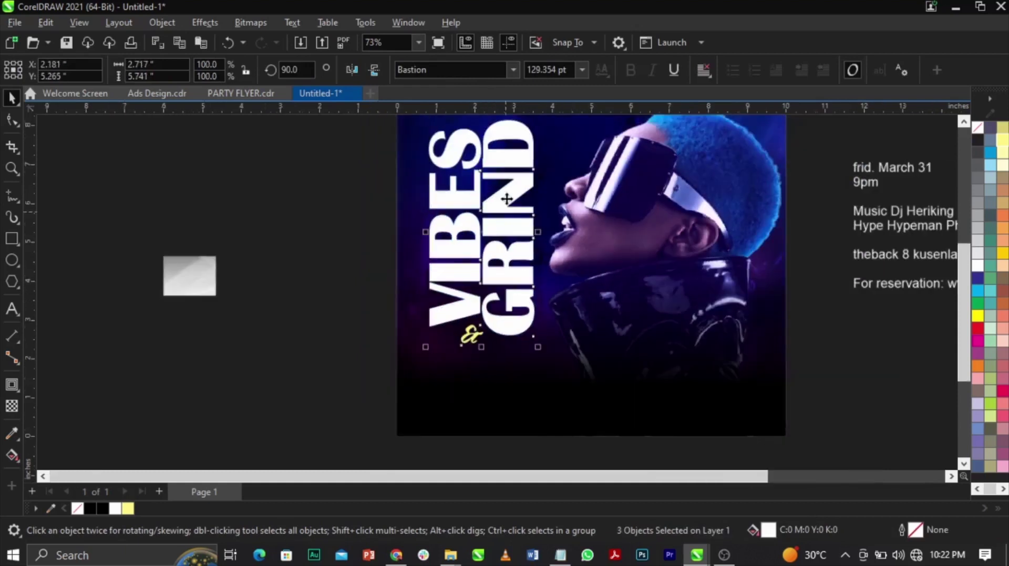
{"action": "scroll", "coordinate": [508, 171], "scroll_direction": "up", "scroll_amount": 2}
{"action": "left_click_drag", "start_coordinate": [508, 172], "coordinate": [508, 157]}
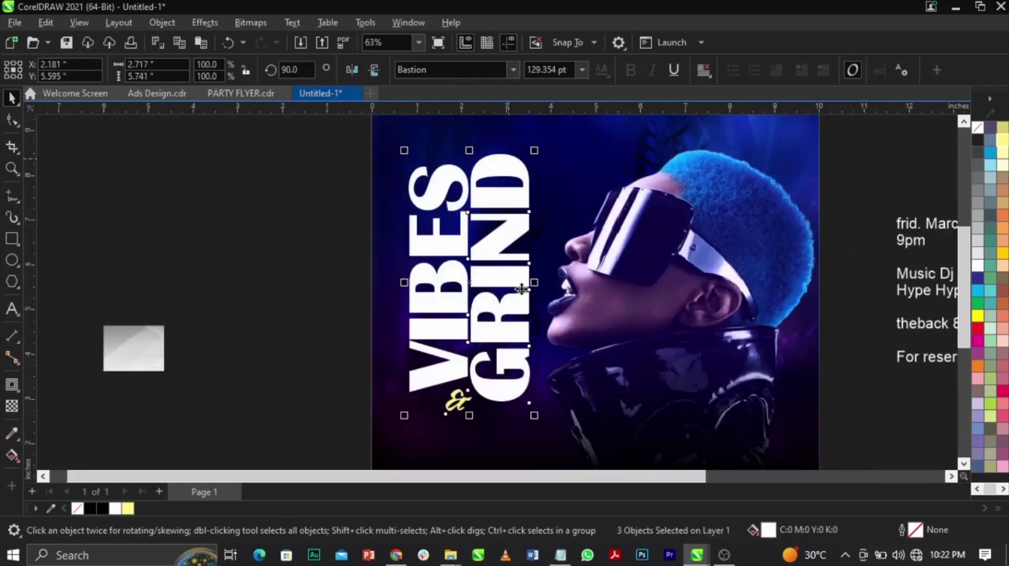
{"action": "left_click_drag", "start_coordinate": [535, 423], "coordinate": [540, 420]}
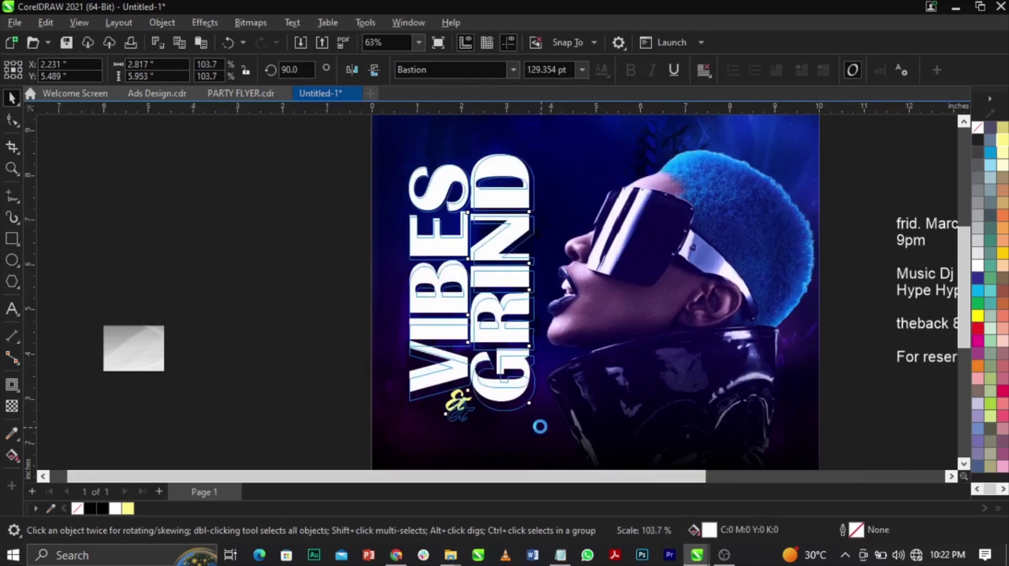
{"action": "scroll", "coordinate": [447, 364], "scroll_direction": "down", "scroll_amount": 3}
{"action": "left_click", "coordinate": [286, 250]}
Enlarge the gray back.jpg texture to about 6.75 by 5.06 inches and place it beside the flyer
{"action": "key", "text": "z"}
{"action": "left_click_drag", "start_coordinate": [245, 178], "coordinate": [652, 433]}
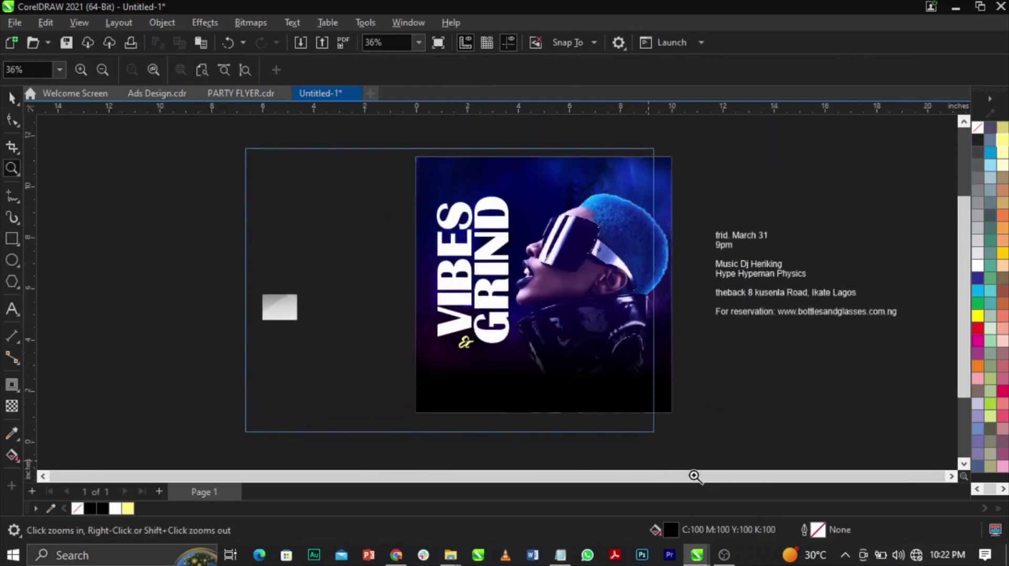
{"action": "left_click", "coordinate": [279, 312]}
{"action": "left_click_drag", "start_coordinate": [296, 287], "coordinate": [493, 166]}
{"action": "left_click_drag", "start_coordinate": [375, 253], "coordinate": [335, 272]}
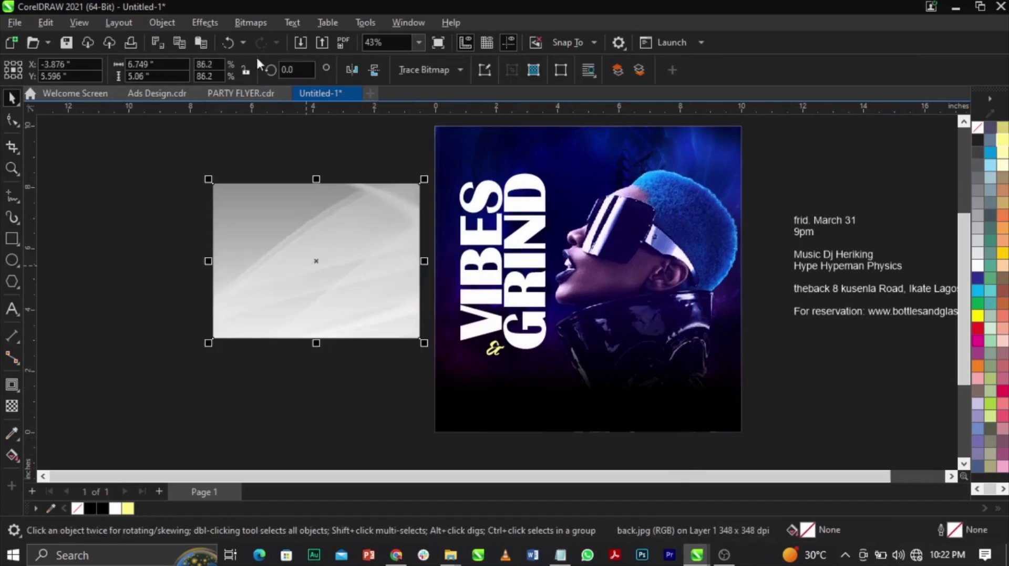
Apply a Gaussian Blur with a radius of 33.3 pixels to the back.jpg texture
{"action": "left_click", "coordinate": [203, 20]}
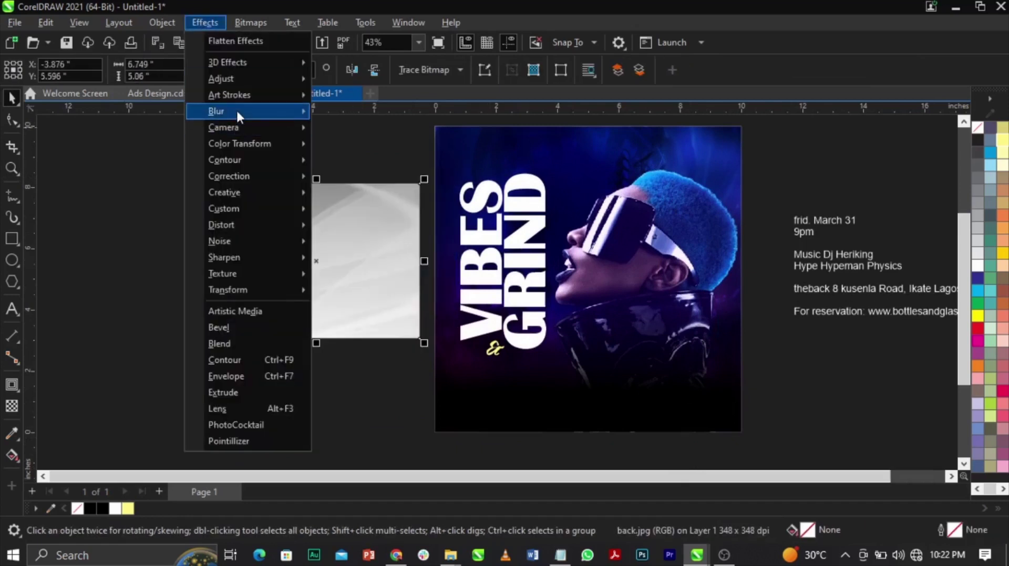
{"action": "mouse_move", "coordinate": [236, 109]}
{"action": "left_click", "coordinate": [334, 139]}
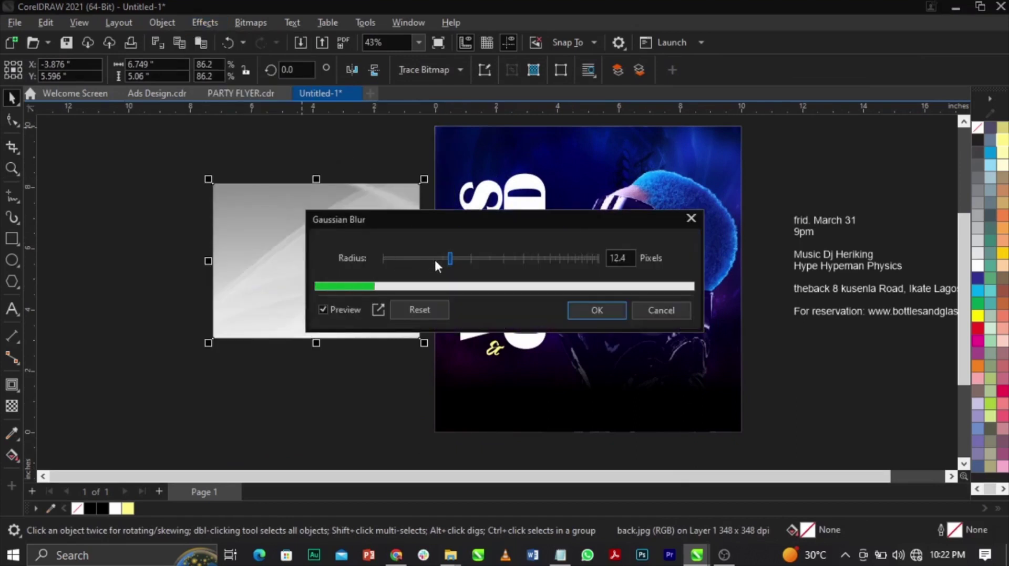
{"action": "left_click_drag", "start_coordinate": [450, 260], "coordinate": [468, 259]}
{"action": "left_click_drag", "start_coordinate": [475, 225], "coordinate": [542, 217]}
{"action": "left_click_drag", "start_coordinate": [548, 257], "coordinate": [562, 250]}
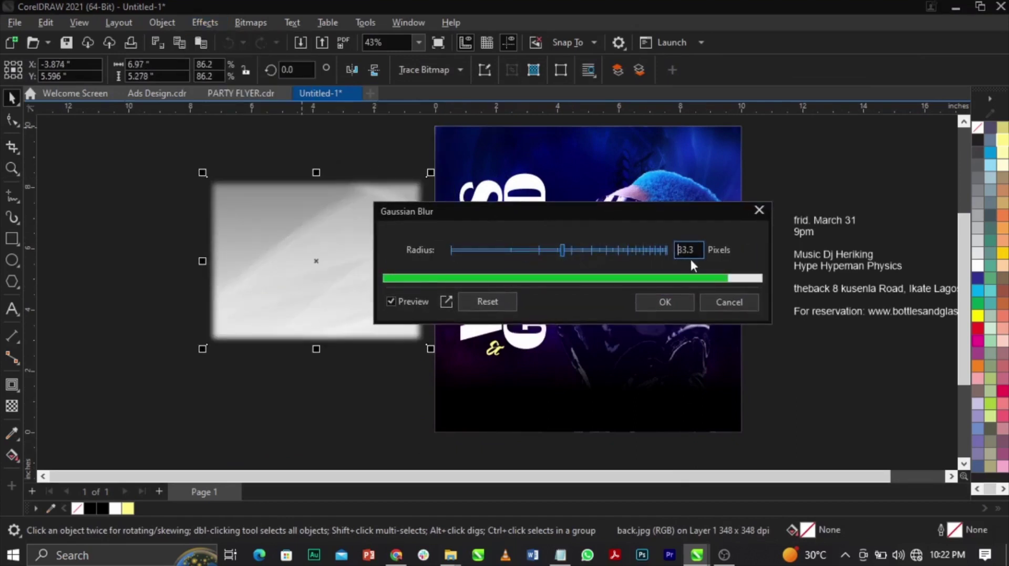
{"action": "left_click", "coordinate": [663, 304]}
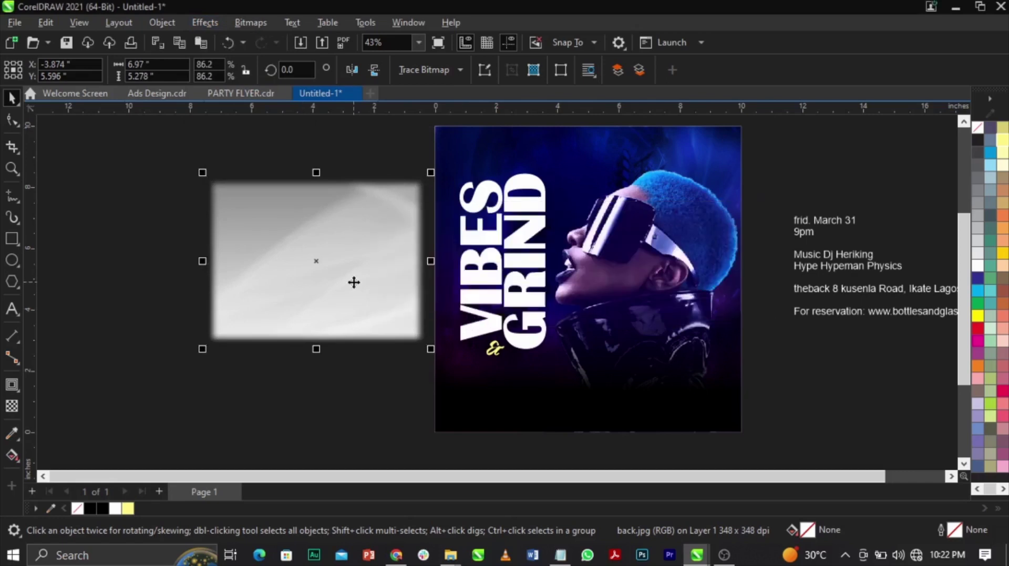
PowerClip the blurred back.jpg texture inside the GRIND lettering and enlarge it there to about 8.69 by 6.64 inches
{"action": "right_click", "coordinate": [353, 282]}
{"action": "left_click", "coordinate": [397, 318]}
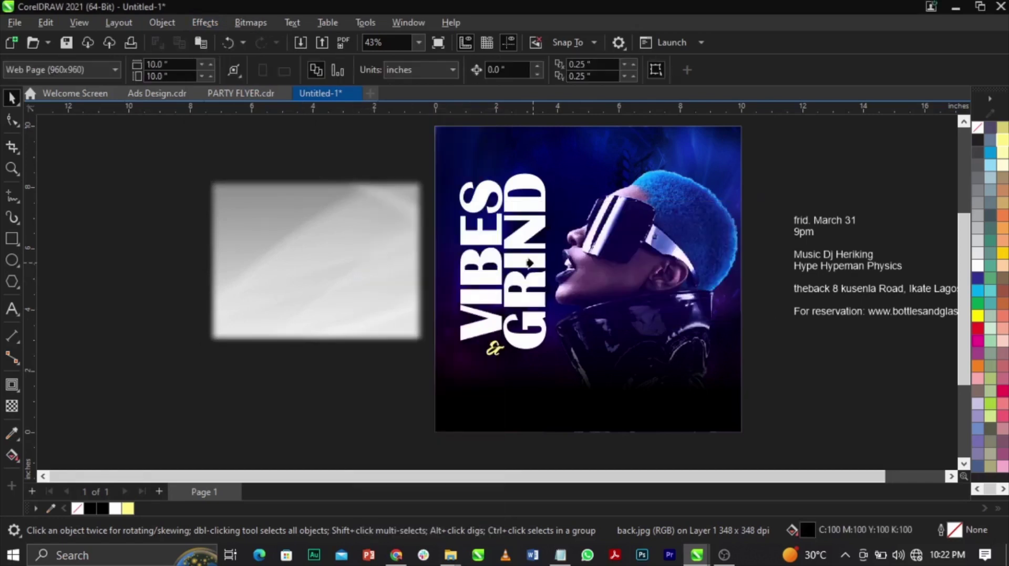
{"action": "left_click", "coordinate": [530, 264]}
{"action": "left_click", "coordinate": [533, 262], "text": "ctrl"}
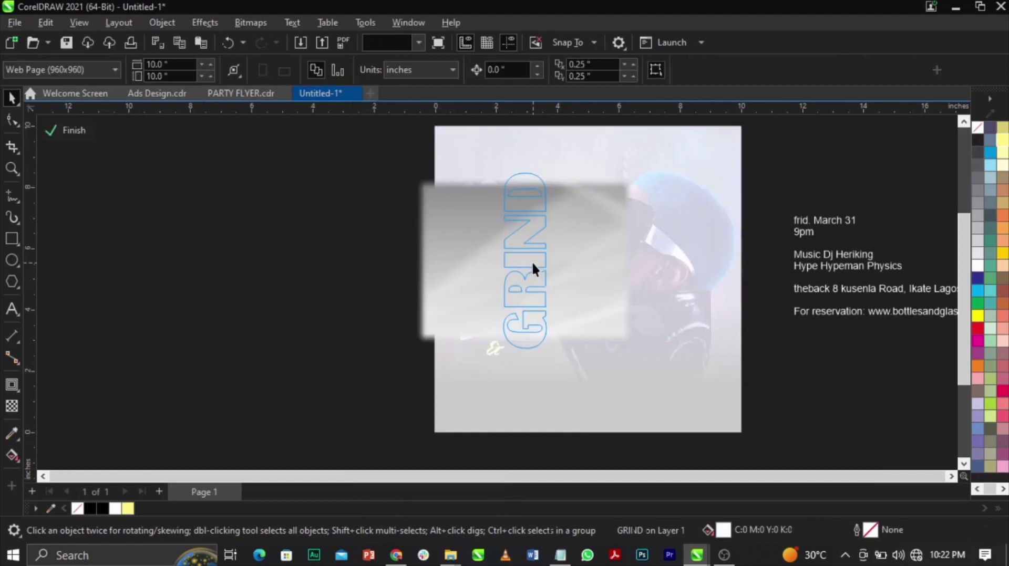
{"action": "left_click_drag", "start_coordinate": [638, 348], "coordinate": [662, 367]}
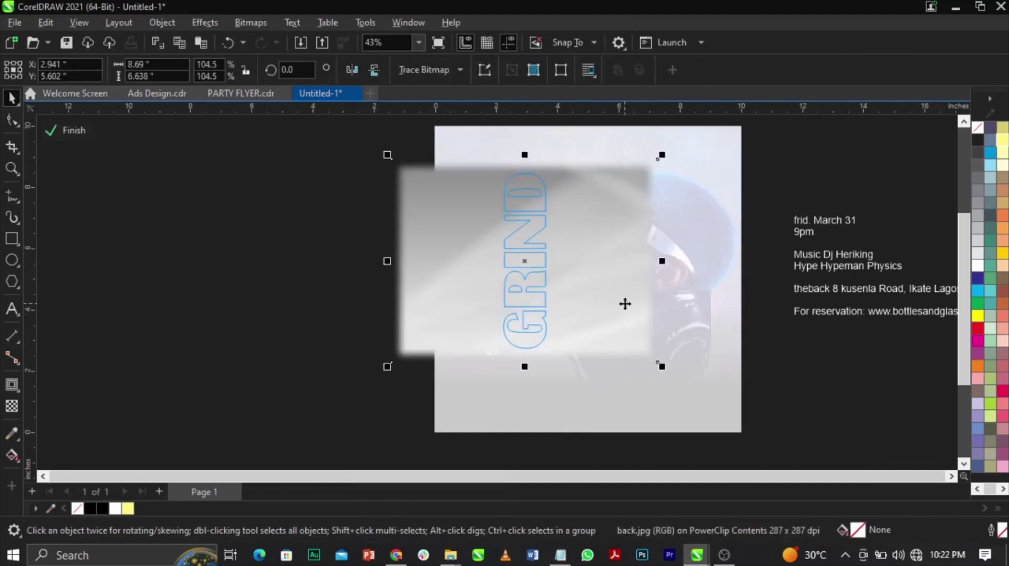
{"action": "left_click", "coordinate": [824, 364], "text": "ctrl"}
Paste another copy of the texture, PowerClip it inside the VIBES lettering, and reposition and enlarge it over the letters
{"action": "key", "text": "ctrl+v"}
{"action": "left_click_drag", "start_coordinate": [473, 316], "coordinate": [652, 319]}
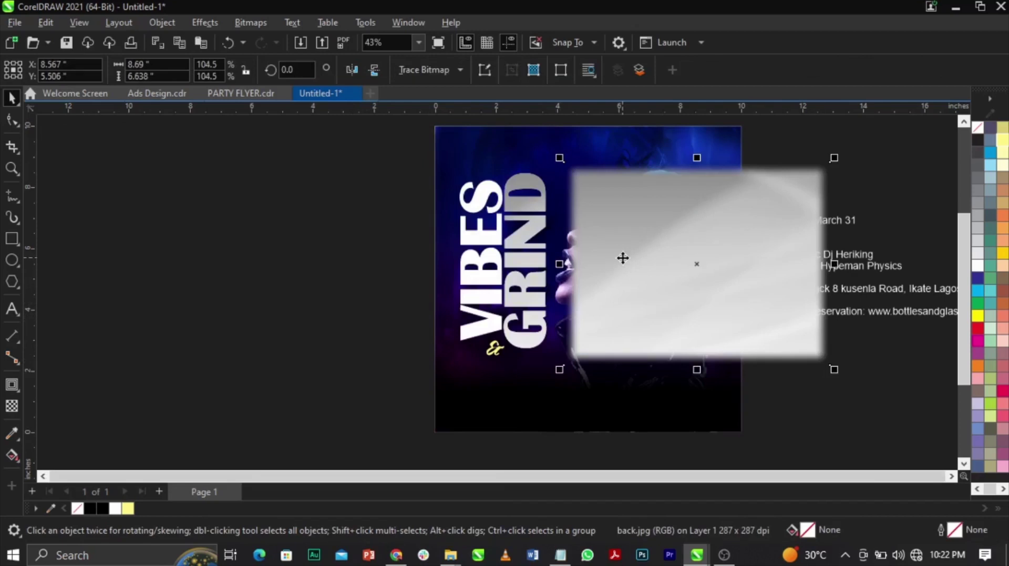
{"action": "right_click", "coordinate": [622, 258]}
{"action": "left_click", "coordinate": [665, 322]}
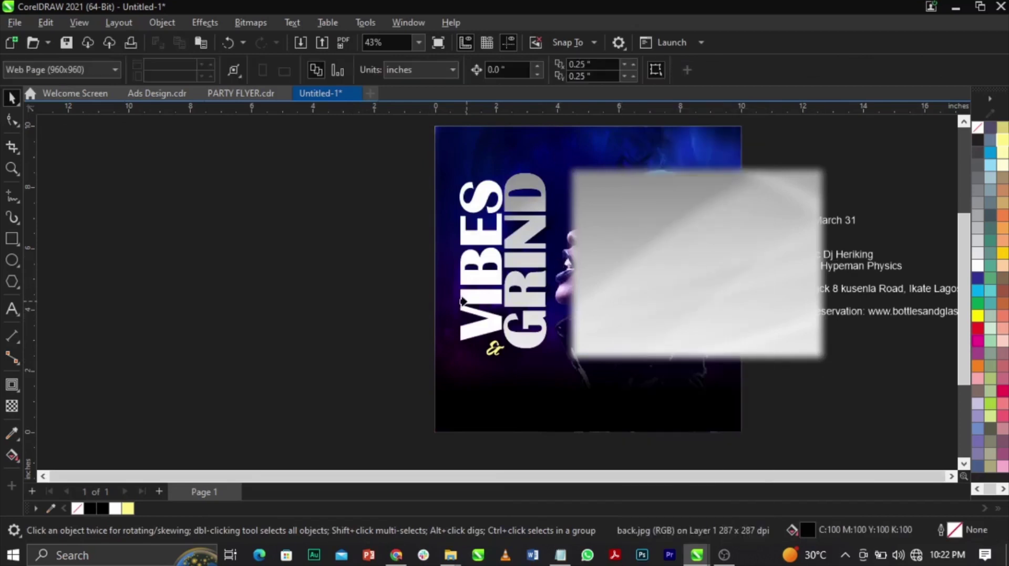
{"action": "left_click", "coordinate": [462, 301]}
{"action": "left_click", "coordinate": [503, 322], "text": "ctrl"}
{"action": "left_click", "coordinate": [510, 304]}
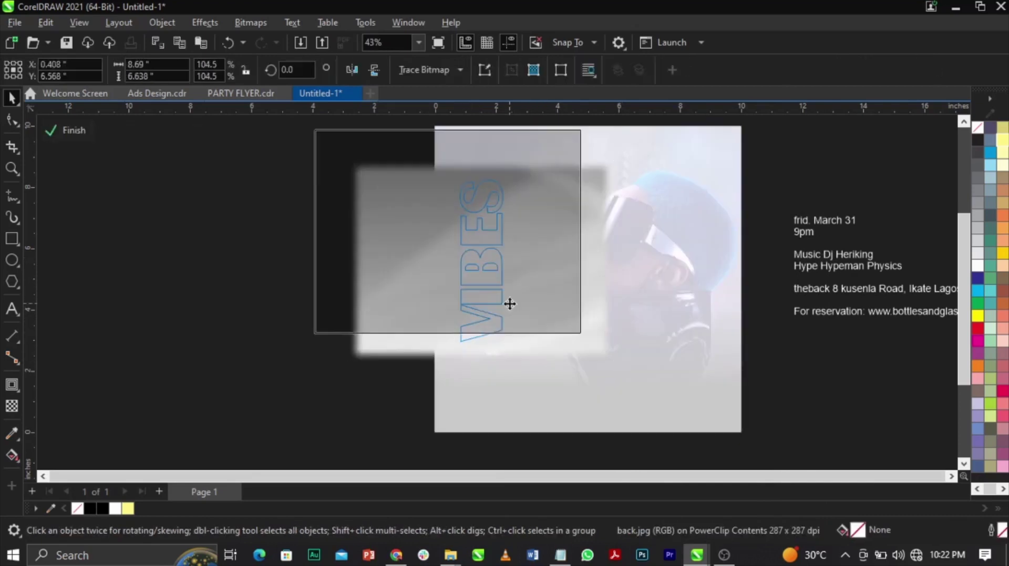
{"action": "left_click_drag", "start_coordinate": [581, 334], "coordinate": [650, 380]}
{"action": "left_click", "coordinate": [819, 394], "text": "ctrl"}
{"action": "left_click", "coordinate": [263, 259]}
Cut the music and hype lines from the event details text and paste them as separate text on the lower flyer
{"action": "scroll", "coordinate": [373, 263], "scroll_direction": "down", "scroll_amount": 1}
{"action": "key", "text": "z"}
{"action": "left_click_drag", "start_coordinate": [323, 184], "coordinate": [755, 419]}
{"action": "key", "text": "space"}
{"action": "left_click", "coordinate": [763, 233]}
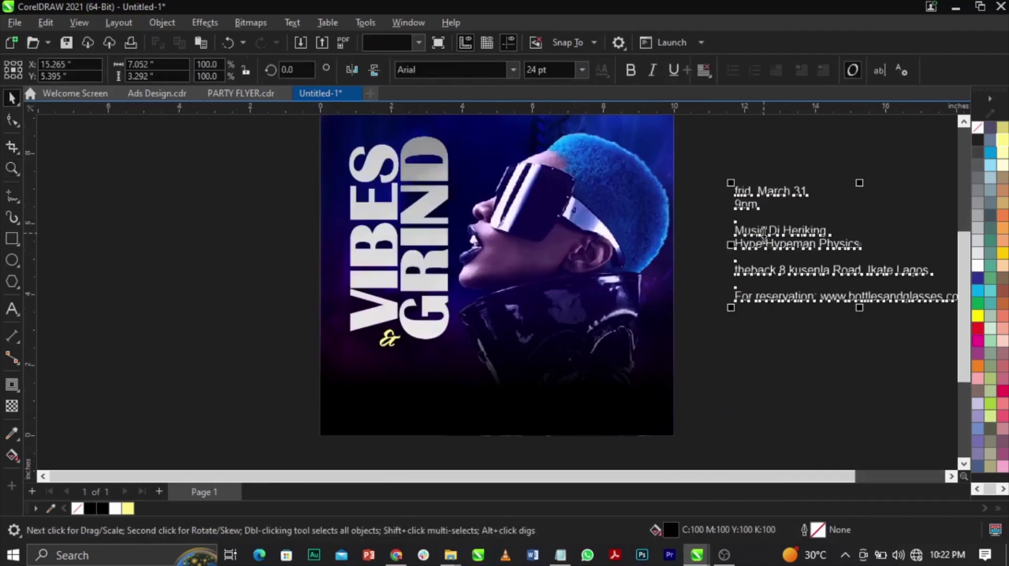
{"action": "left_click_drag", "start_coordinate": [878, 251], "coordinate": [736, 230]}
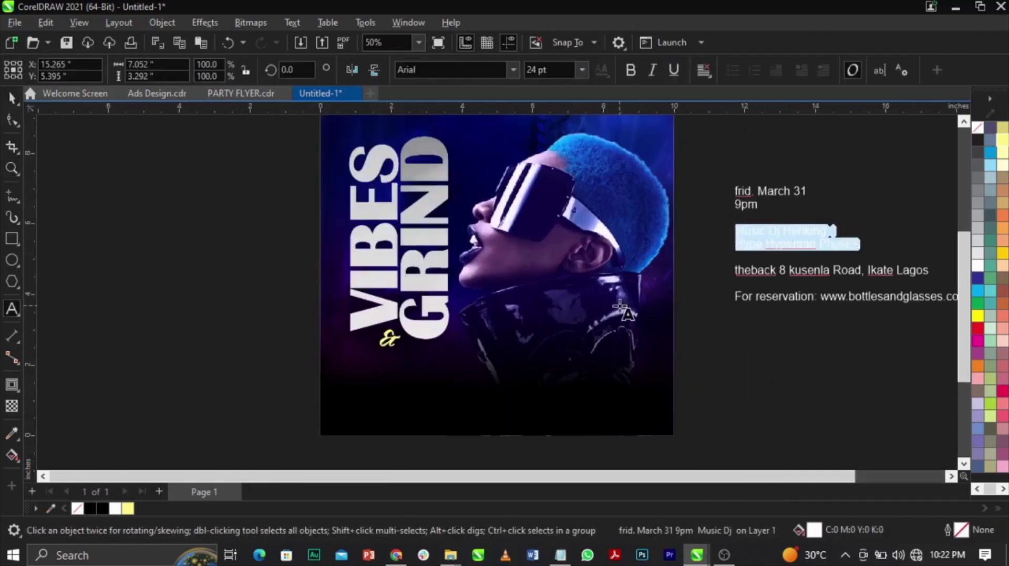
{"action": "key", "text": "ctrl+x"}
{"action": "left_click", "coordinate": [450, 371]}
{"action": "key", "text": "ctrl+v"}
{"action": "key", "text": "ctrl+space"}
Move the remaining details nearer the flyer, then cut the venue address line and paste it separately below the performer lines
{"action": "left_click_drag", "start_coordinate": [857, 289], "coordinate": [796, 345]}
{"action": "double_click", "coordinate": [883, 316]}
{"action": "left_click_drag", "start_coordinate": [882, 316], "coordinate": [691, 313]}
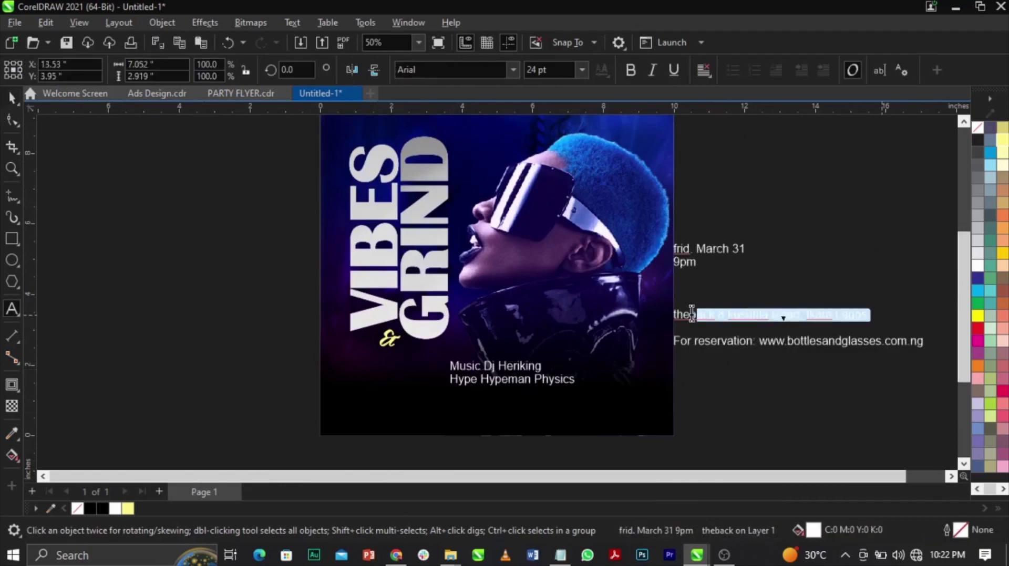
{"action": "key", "text": "ctrl+x"}
{"action": "left_click", "coordinate": [462, 402]}
{"action": "key", "text": "ctrl+v"}
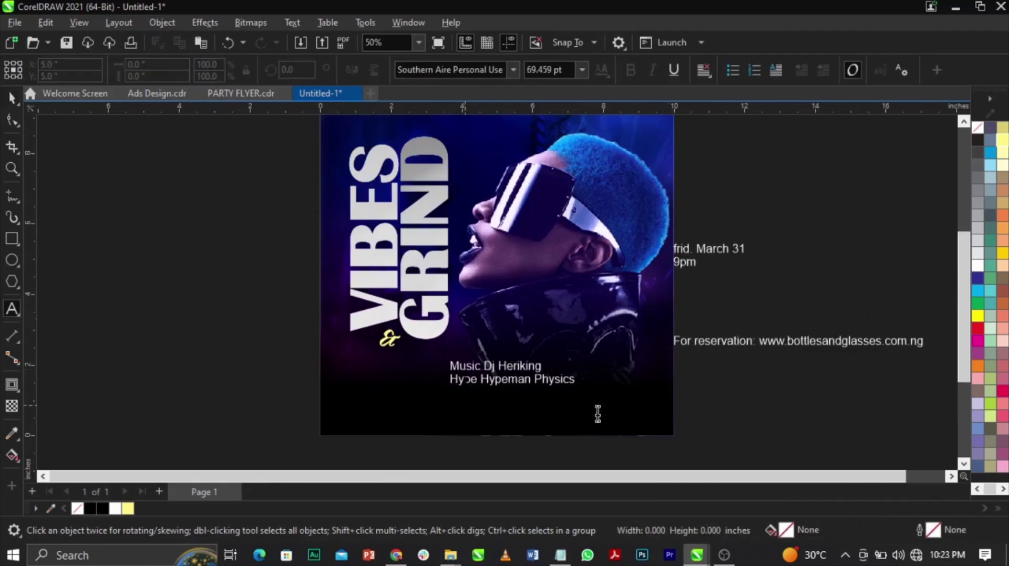
{"action": "key", "text": "ctrl+space"}
Cut the reservation website line from the details text and paste it as separate text under the venue address
{"action": "left_click", "coordinate": [680, 341]}
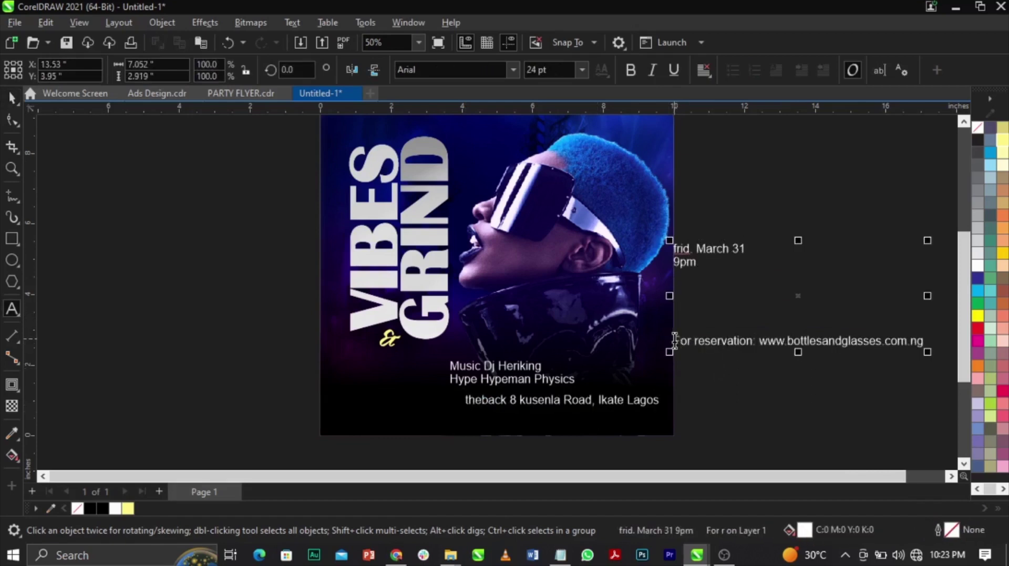
{"action": "left_click_drag", "start_coordinate": [675, 341], "coordinate": [906, 355]}
{"action": "key", "text": "ctrl+x"}
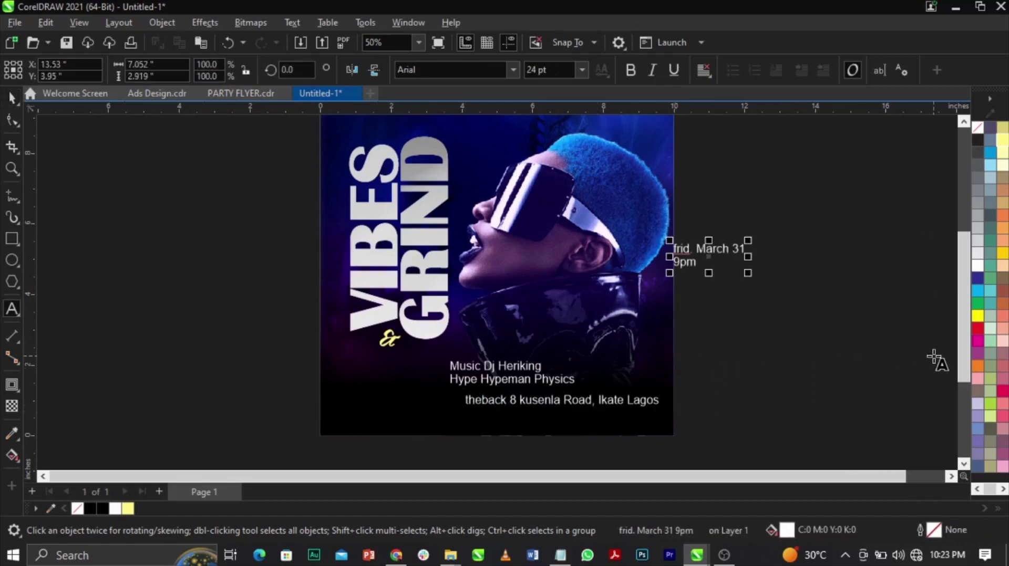
{"action": "left_click", "coordinate": [411, 420]}
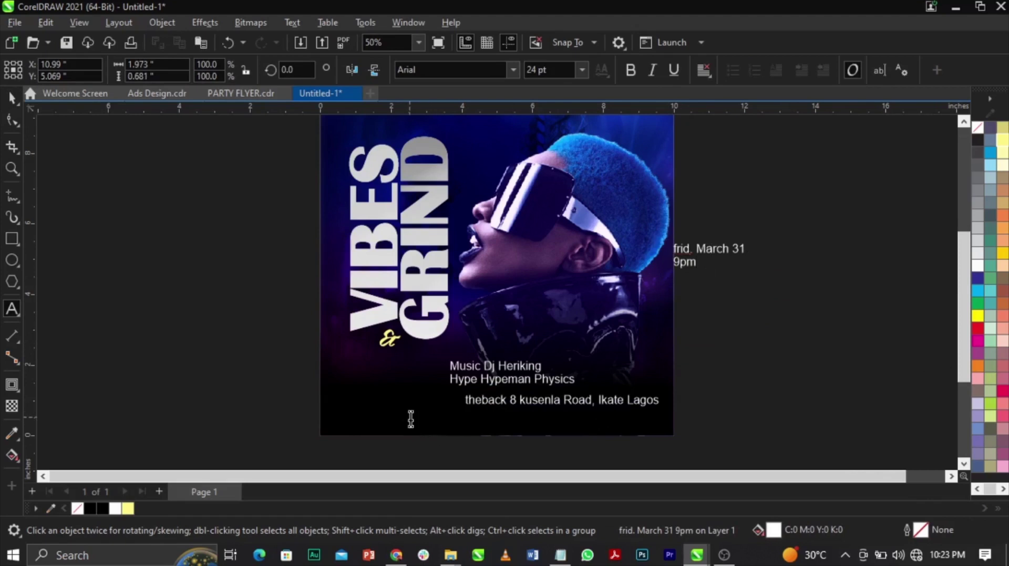
{"action": "key", "text": "ctrl+v"}
{"action": "key", "text": "ctrl+space"}
{"action": "left_click", "coordinate": [680, 396]}
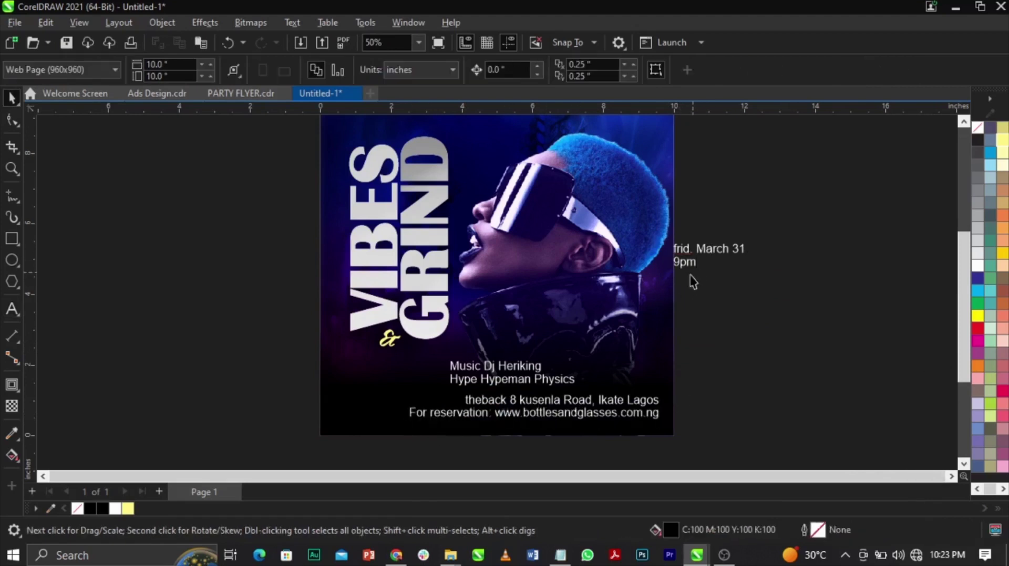
Move the date and time text outside the flyer's lower edge area and shift the reservation line down, clear of the address
{"action": "left_click_drag", "start_coordinate": [689, 266], "coordinate": [720, 398]}
{"action": "key", "text": "Escape"}
{"action": "key", "text": "F2"}
{"action": "left_click_drag", "start_coordinate": [291, 312], "coordinate": [691, 441]}
{"action": "left_click", "coordinate": [650, 370]}
{"action": "left_click_drag", "start_coordinate": [650, 370], "coordinate": [588, 394]}
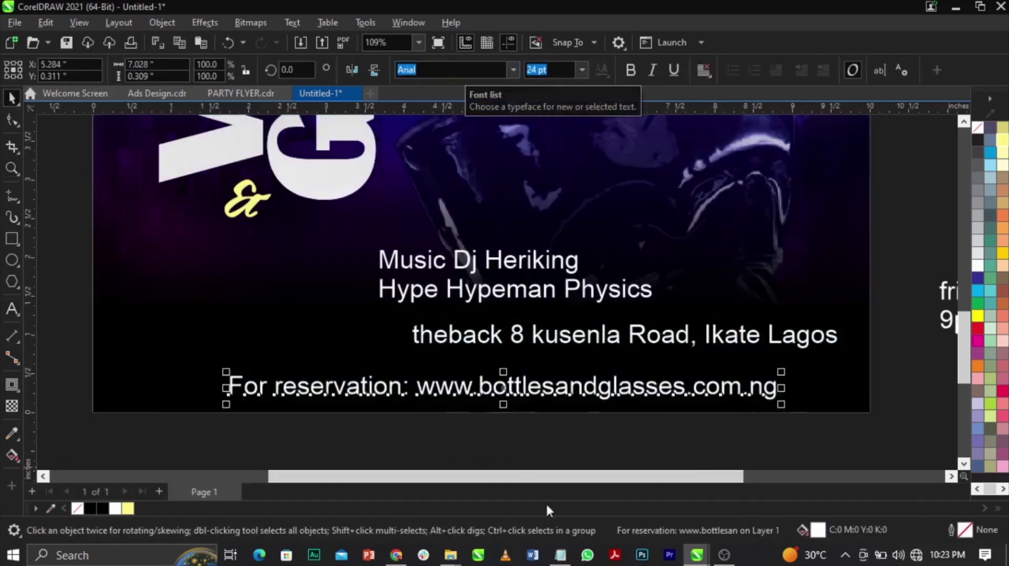
Check the font list in the vibe and grind Notepad file, then set the performer lines in CorelDRAW to Atkins
{"action": "left_click", "coordinate": [560, 556]}
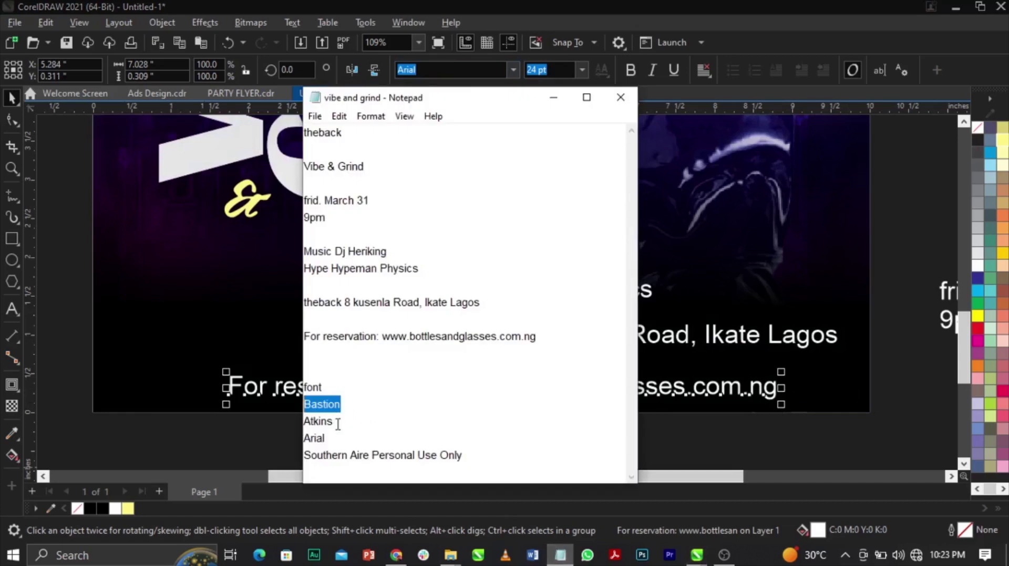
{"action": "left_click", "coordinate": [231, 434]}
{"action": "left_click", "coordinate": [604, 303]}
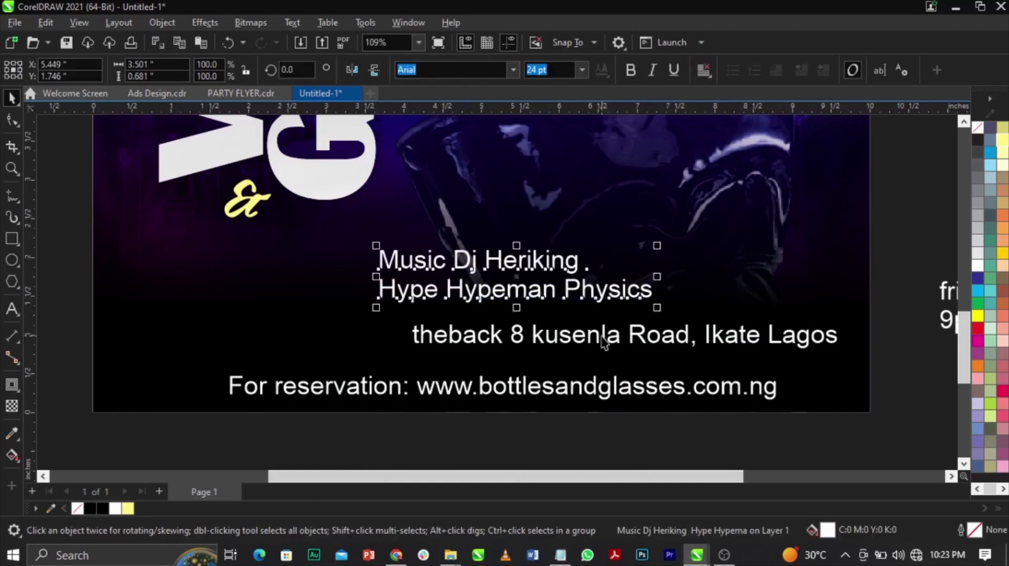
{"action": "left_click", "coordinate": [603, 335]}
{"action": "left_click", "coordinate": [602, 304]}
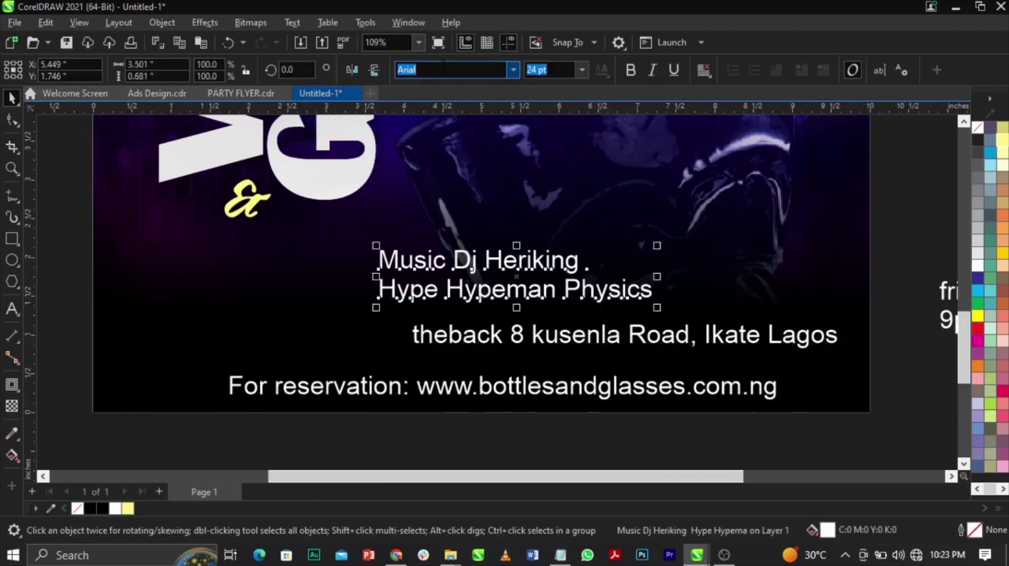
{"action": "type", "text": "Atkins"}
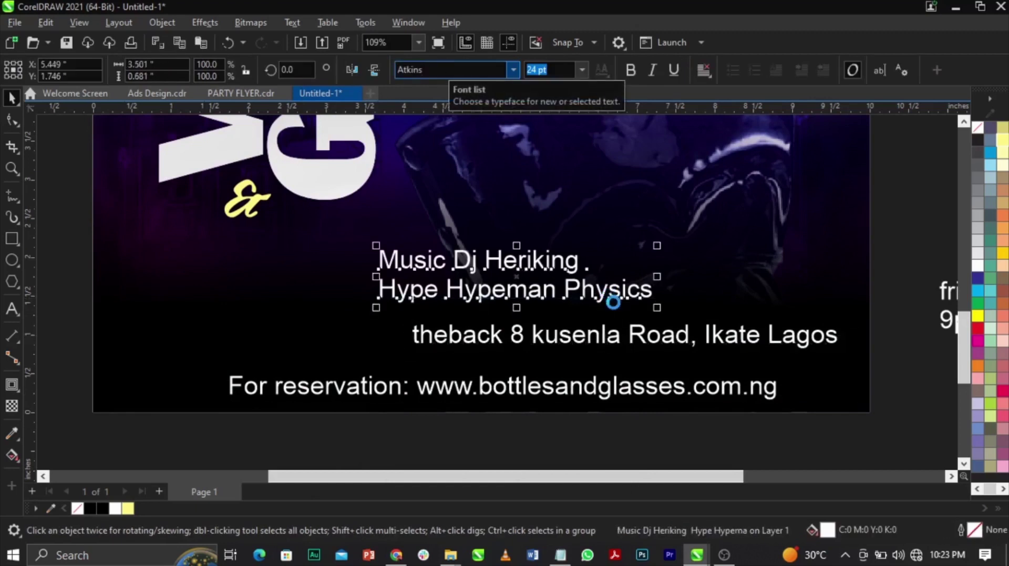
Make the performer lines bold and scale them down to about 19.47 pt
{"action": "left_click_drag", "start_coordinate": [656, 307], "coordinate": [623, 303]}
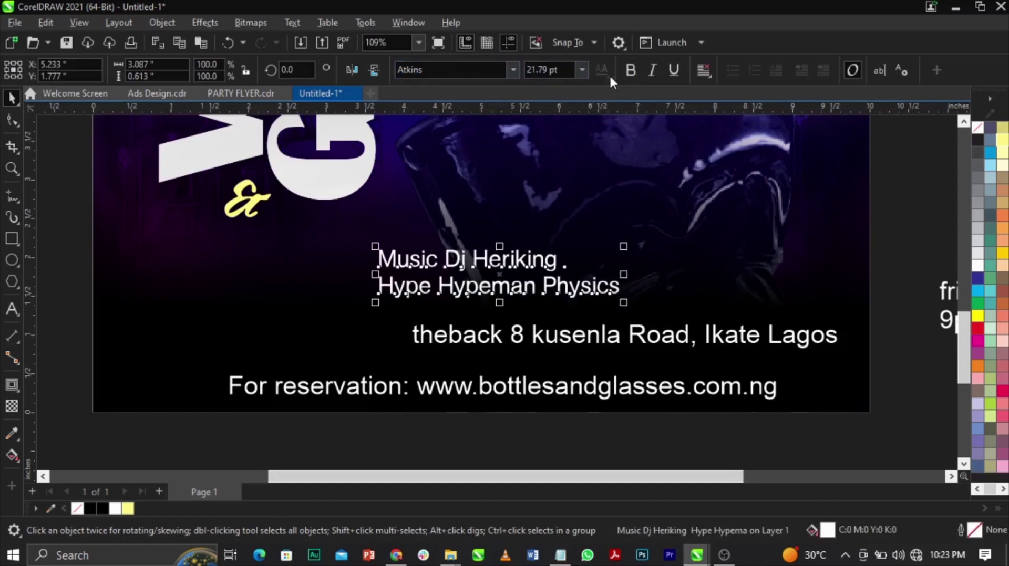
{"action": "left_click", "coordinate": [636, 74]}
{"action": "left_click_drag", "start_coordinate": [645, 307], "coordinate": [618, 302]}
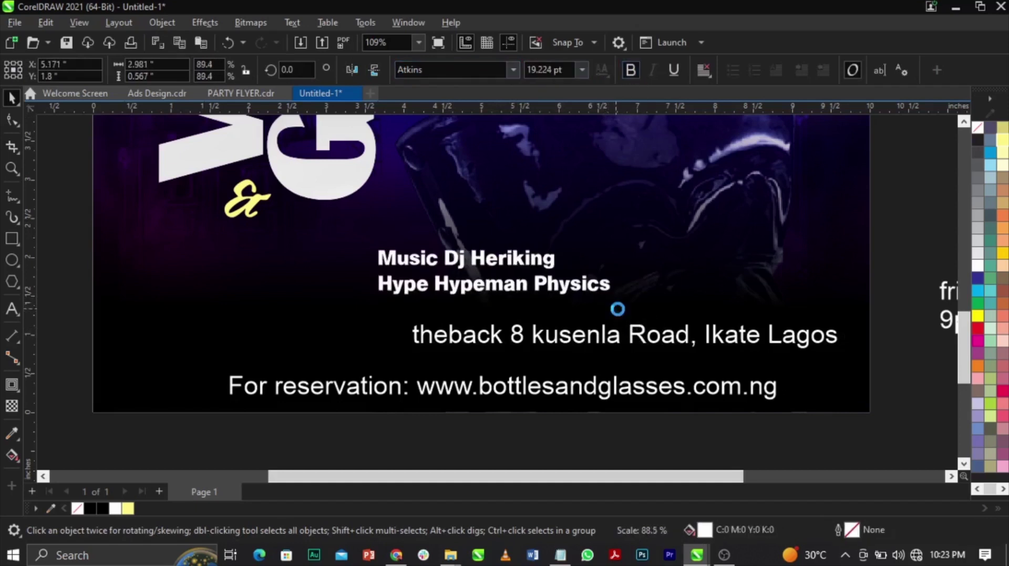
Break the performer text apart into separate music and hype lines and spread the two pieces across the lower flyer
{"action": "double_click", "coordinate": [540, 288]}
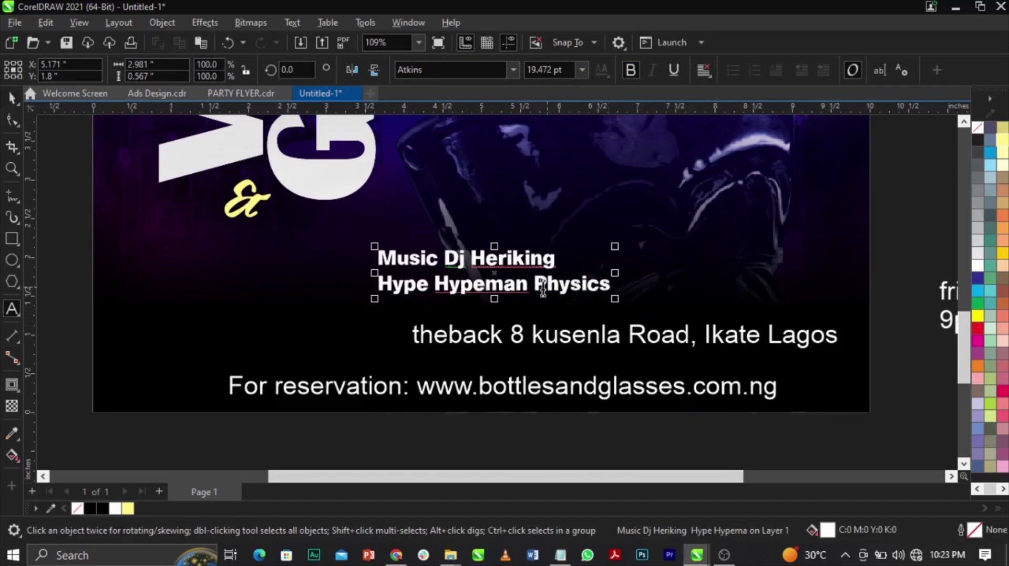
{"action": "key", "text": "ctrl+space"}
{"action": "key", "text": "ctrl+k"}
{"action": "left_click_drag", "start_coordinate": [444, 289], "coordinate": [342, 297]}
{"action": "left_click_drag", "start_coordinate": [514, 268], "coordinate": [700, 276]}
{"action": "left_click_drag", "start_coordinate": [447, 292], "coordinate": [670, 313]}
{"action": "left_click_drag", "start_coordinate": [674, 275], "coordinate": [631, 301]}
Replace the DJ's name in the music line with M90 and rearrange the lines with the hype line to its left
{"action": "scroll", "coordinate": [452, 289], "scroll_direction": "up", "scroll_amount": 2}
{"action": "double_click", "coordinate": [426, 277]}
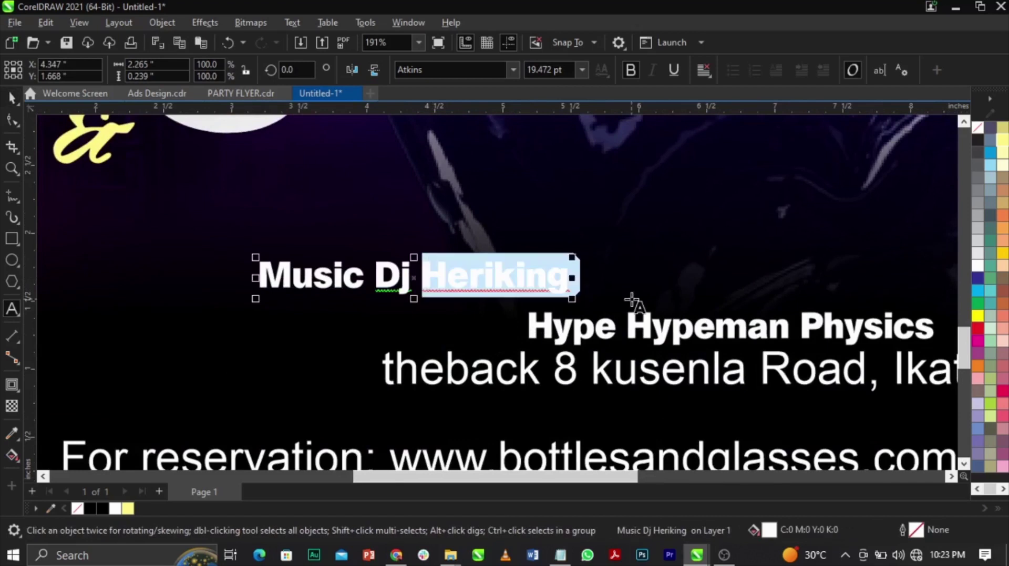
{"action": "type", "text": "M9"}
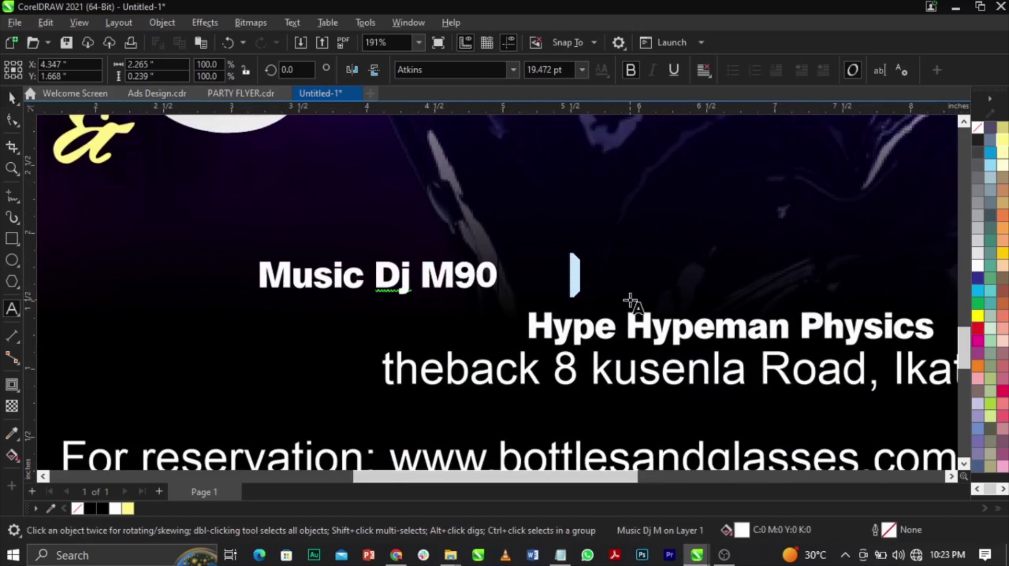
{"action": "type", "text": "0"}
{"action": "key", "text": "ctrl+space"}
{"action": "left_click_drag", "start_coordinate": [686, 331], "coordinate": [115, 344]}
{"action": "left_click_drag", "start_coordinate": [396, 282], "coordinate": [558, 289]}
Split the music line after "Music" into two separate text objects and move "Dj M90" up closer beneath it
{"action": "double_click", "coordinate": [534, 282]}
{"action": "key", "text": "Return"}
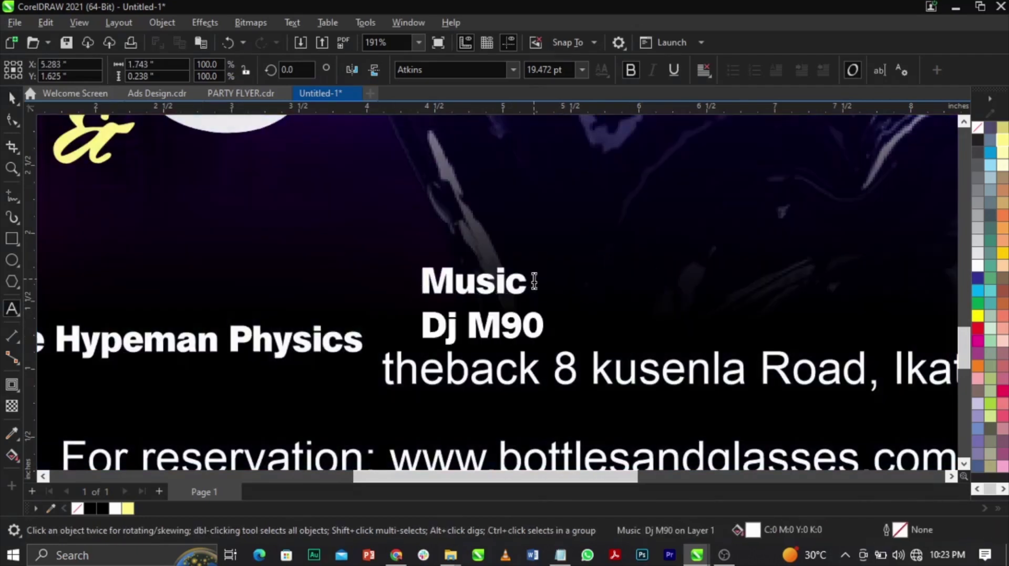
{"action": "key", "text": "ctrl+k"}
{"action": "scroll", "coordinate": [514, 277], "scroll_direction": "up", "scroll_amount": 2}
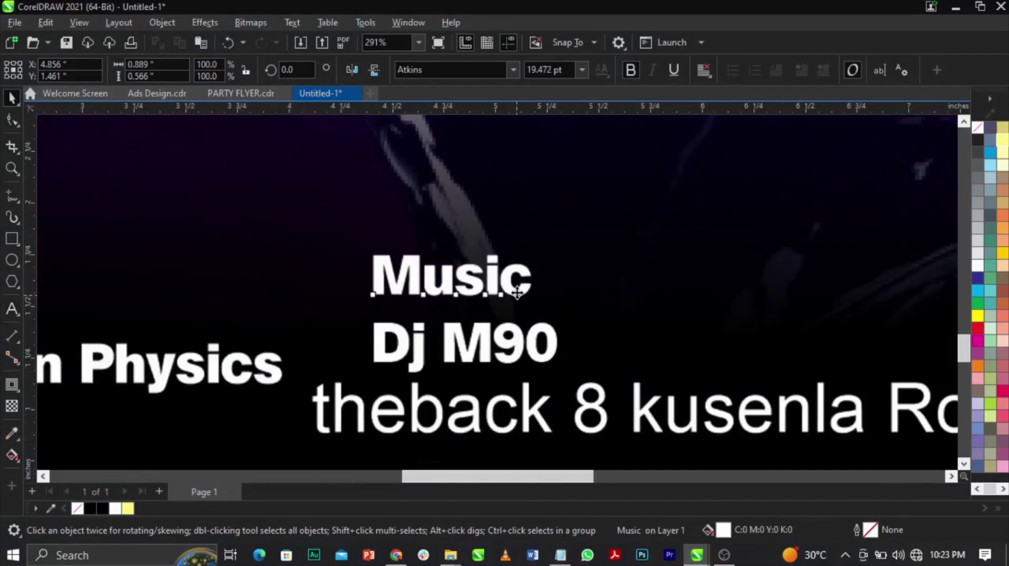
{"action": "left_click", "coordinate": [521, 326]}
Change the "Music" heading to uppercase
{"action": "left_click", "coordinate": [517, 286]}
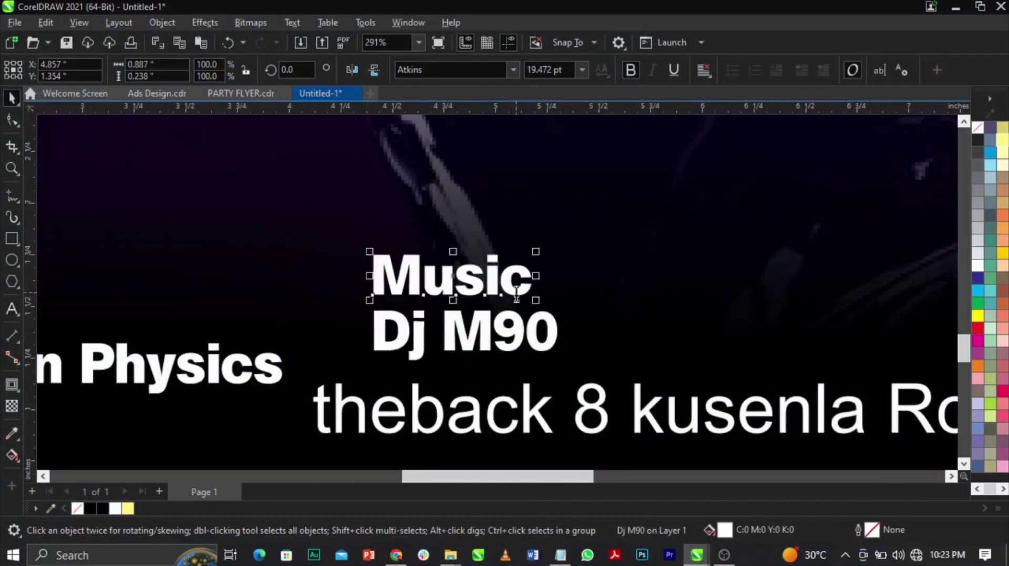
{"action": "double_click", "coordinate": [516, 287]}
{"action": "key", "text": "ctrl+a"}
{"action": "key", "text": "shift+F3"}
{"action": "left_click", "coordinate": [472, 262]}
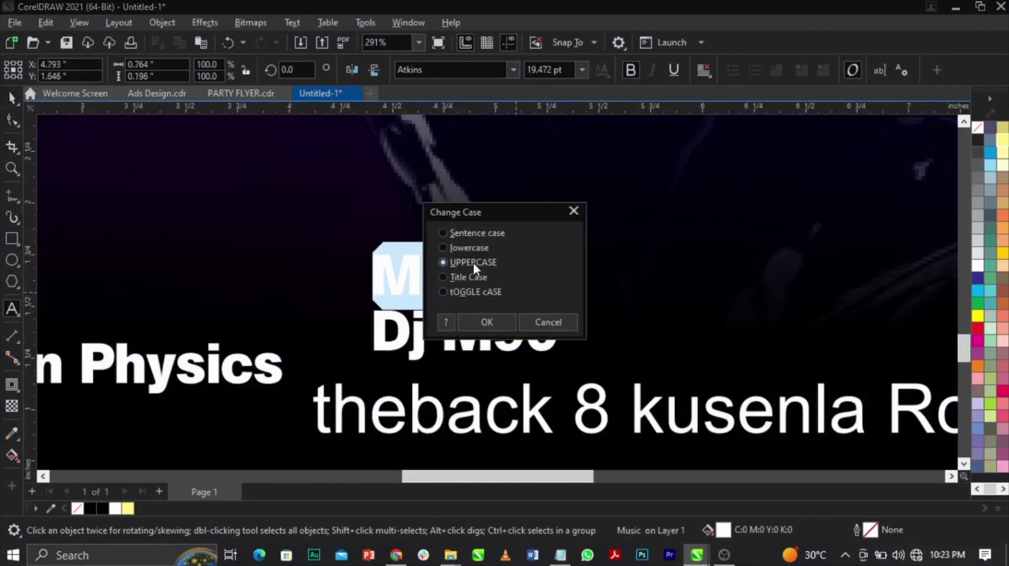
{"action": "left_click", "coordinate": [487, 321]}
{"action": "key", "text": "space"}
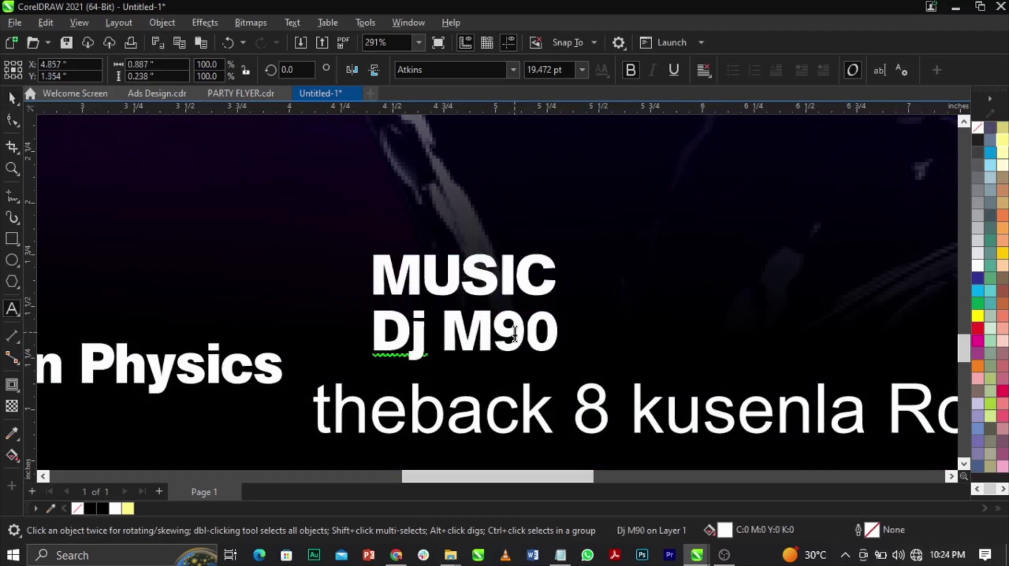
Change the "Dj M90" text to uppercase
{"action": "left_click", "coordinate": [513, 336]}
{"action": "scroll", "coordinate": [512, 336], "scroll_direction": "down", "scroll_amount": 2}
{"action": "scroll", "coordinate": [513, 335], "scroll_direction": "up", "scroll_amount": 2}
{"action": "double_click", "coordinate": [520, 329]}
{"action": "key", "text": "ctrl+a"}
{"action": "key", "text": "shift+F3"}
{"action": "left_click", "coordinate": [486, 322]}
Move the hype line nearer the music text and break it onto two lines after "Hype"
{"action": "scroll", "coordinate": [487, 324], "scroll_direction": "down", "scroll_amount": 3}
{"action": "scroll", "coordinate": [294, 331], "scroll_direction": "up", "scroll_amount": 1}
{"action": "left_click_drag", "start_coordinate": [303, 330], "coordinate": [386, 308]}
{"action": "double_click", "coordinate": [317, 314]}
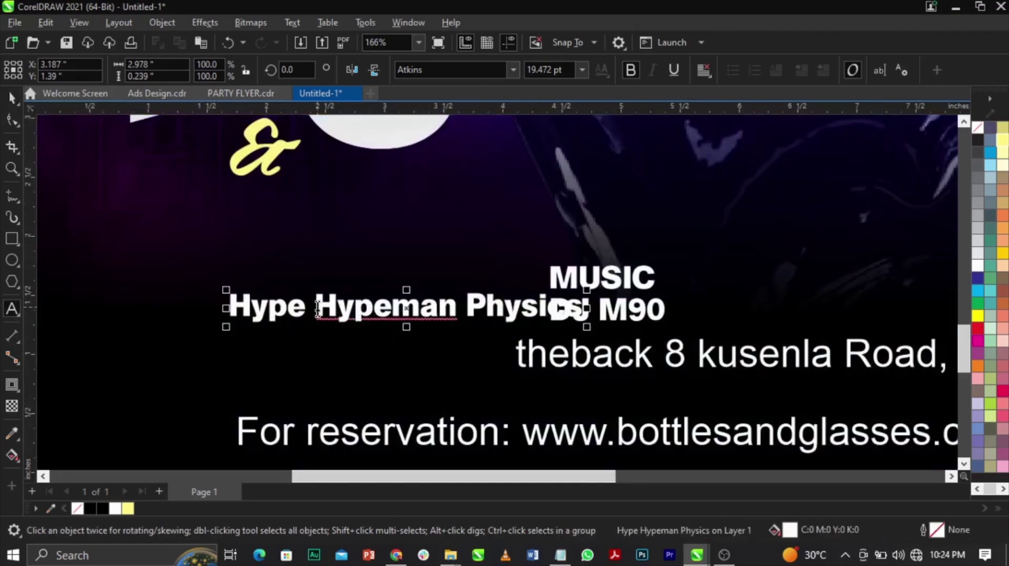
{"action": "key", "text": "Return"}
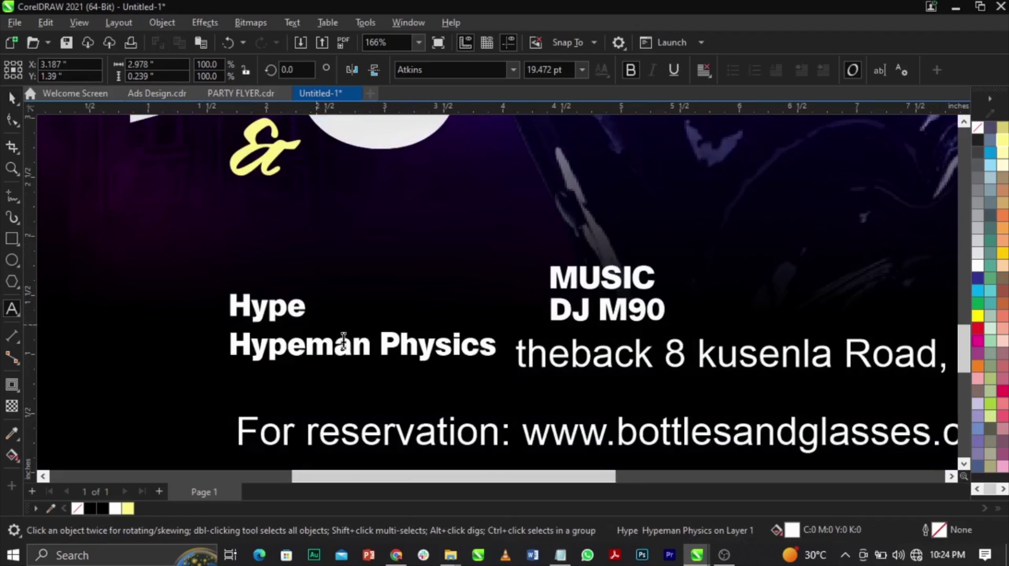
{"action": "key", "text": "Return"}
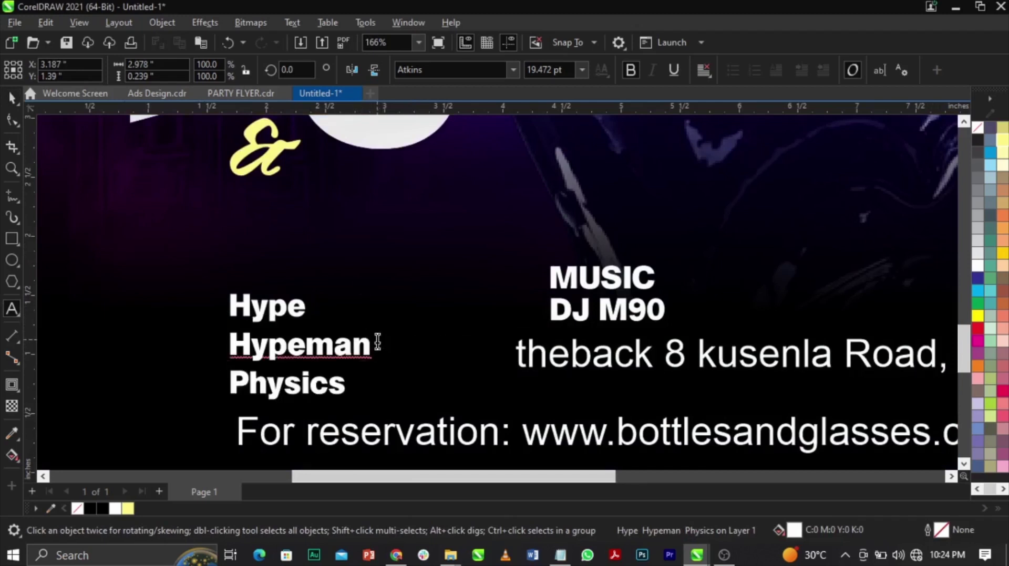
{"action": "left_click_drag", "start_coordinate": [357, 387], "coordinate": [208, 388]}
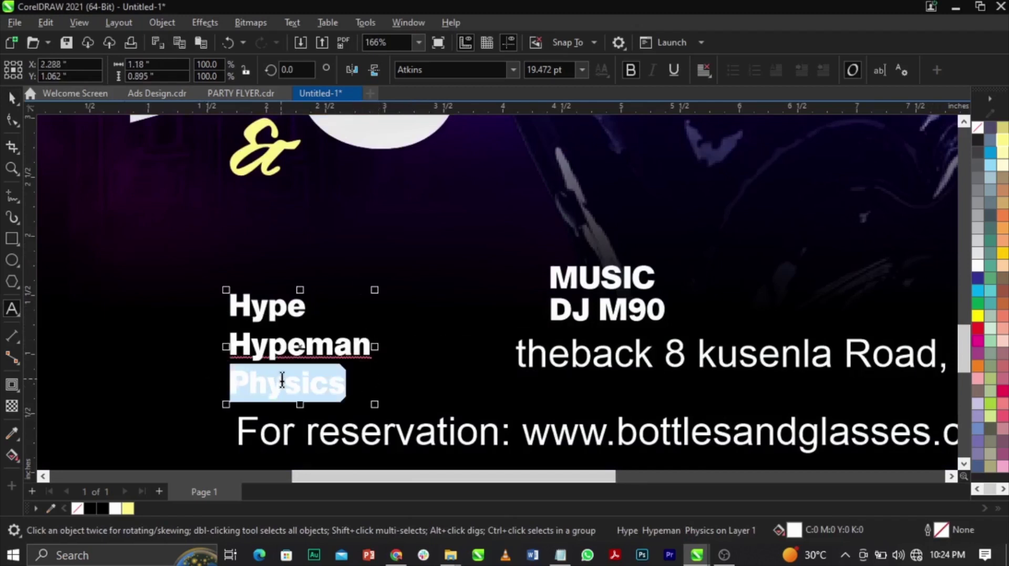
{"action": "left_click", "coordinate": [370, 353]}
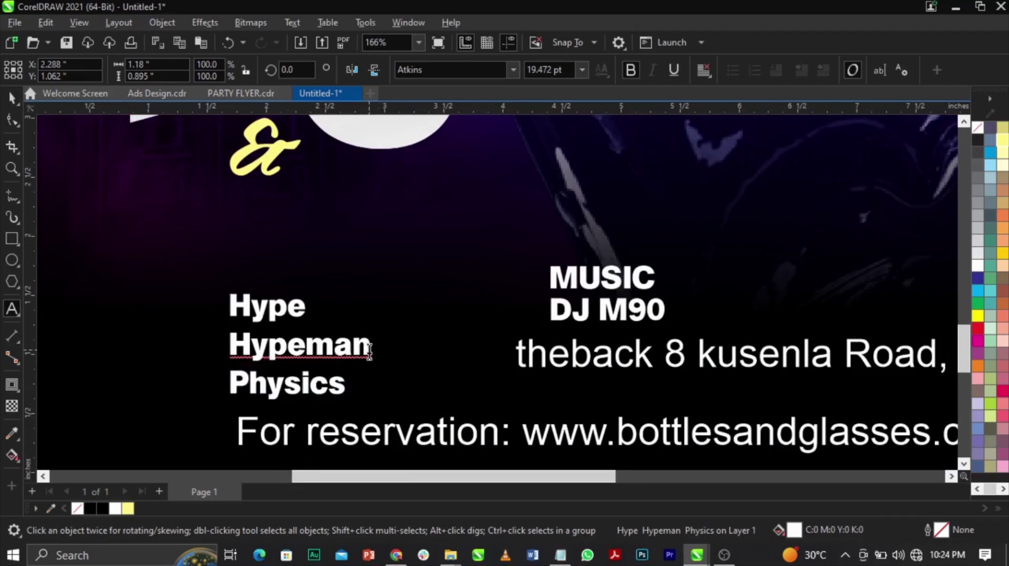
{"action": "key", "text": "Delete"}
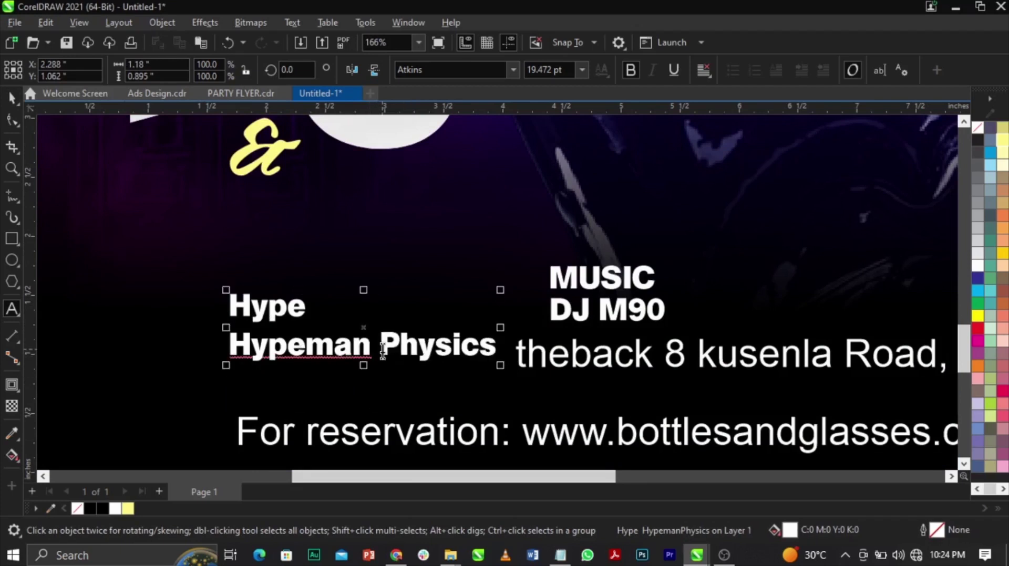
Change both lines of the hype text to uppercase
{"action": "key", "text": "ctrl+a"}
{"action": "key", "text": "shift+F3"}
{"action": "key", "text": "alt+u"}
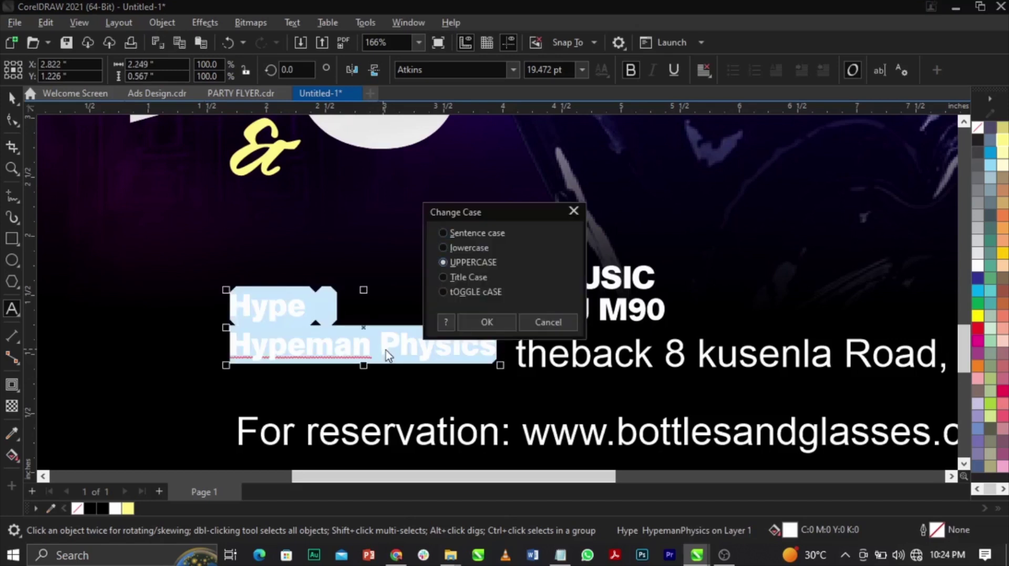
{"action": "key", "text": "Return"}
{"action": "key", "text": "ctrl+space"}
Scale the hype and music texts down to about 15.9 pt and arrange them side by side above the venue line
{"action": "left_click", "coordinate": [582, 398]}
{"action": "left_click_drag", "start_coordinate": [582, 398], "coordinate": [374, 447]}
{"action": "left_click_drag", "start_coordinate": [662, 314], "coordinate": [719, 339]}
{"action": "key", "text": "ctrl+z"}
{"action": "left_click", "coordinate": [639, 283], "text": "shift"}
{"action": "left_click_drag", "start_coordinate": [639, 283], "coordinate": [709, 313]}
{"action": "scroll", "coordinate": [625, 292], "scroll_direction": "down", "scroll_amount": 1}
{"action": "mouse_move", "coordinate": [760, 276]}
{"action": "left_mouse_down"}
{"action": "mouse_move", "coordinate": [620, 333]}
{"action": "mouse_move", "coordinate": [426, 337]}
{"action": "mouse_move", "coordinate": [490, 328]}
{"action": "left_mouse_up"}
{"action": "left_click_drag", "start_coordinate": [731, 315], "coordinate": [752, 298]}
{"action": "left_click_drag", "start_coordinate": [752, 303], "coordinate": [775, 313]}
{"action": "left_click_drag", "start_coordinate": [773, 348], "coordinate": [819, 357]}
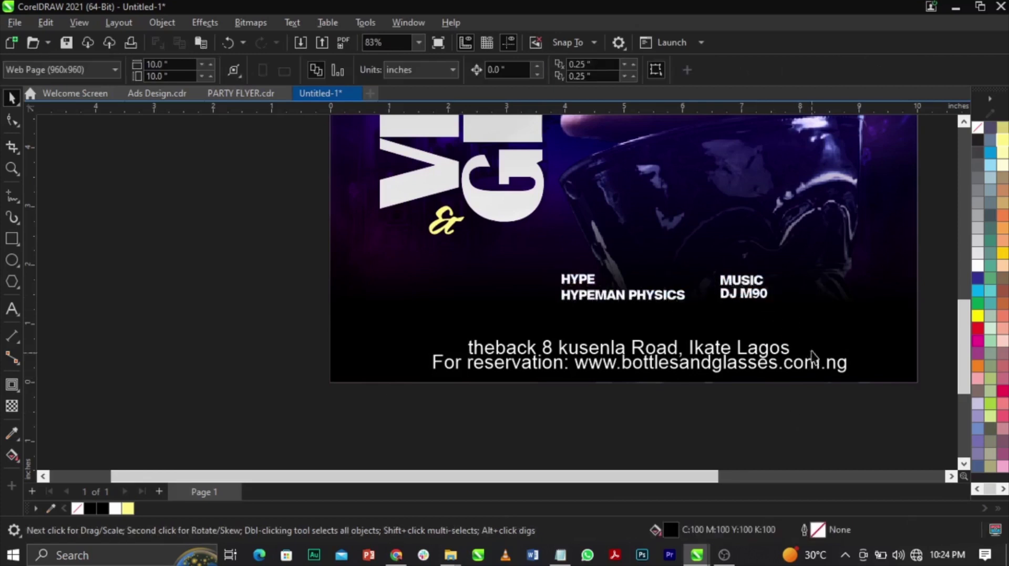
Draw a vertical divider line about 0.46 inch tall between the hype and music texts
{"action": "scroll", "coordinate": [826, 300], "scroll_direction": "up", "scroll_amount": 3}
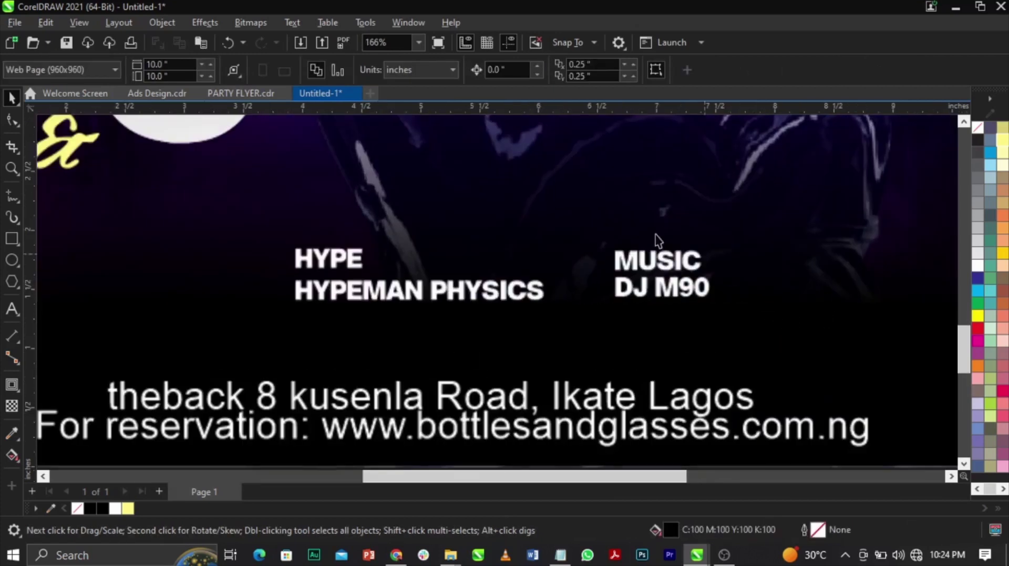
{"action": "left_click", "coordinate": [12, 197]}
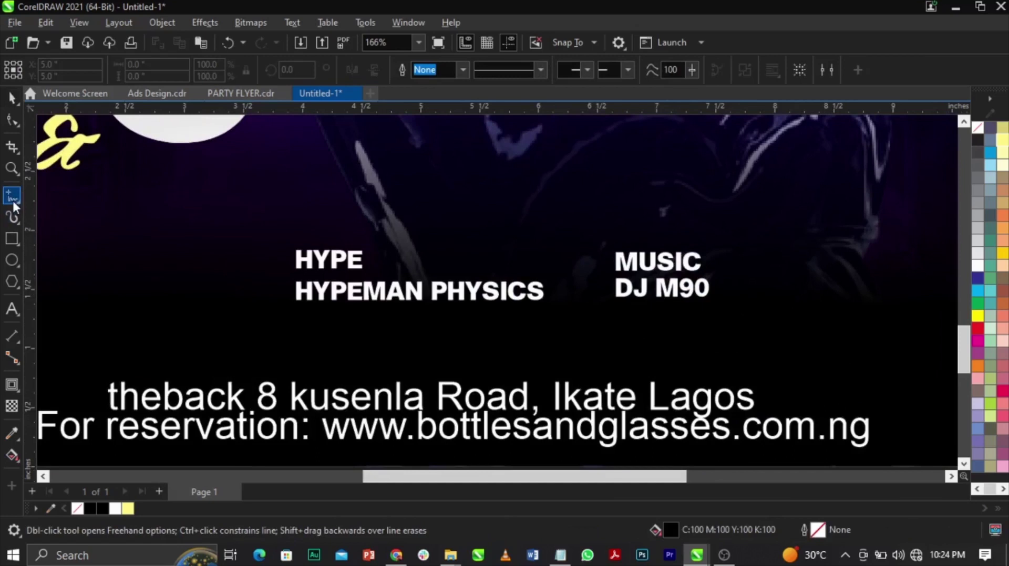
{"action": "left_click", "coordinate": [582, 245]}
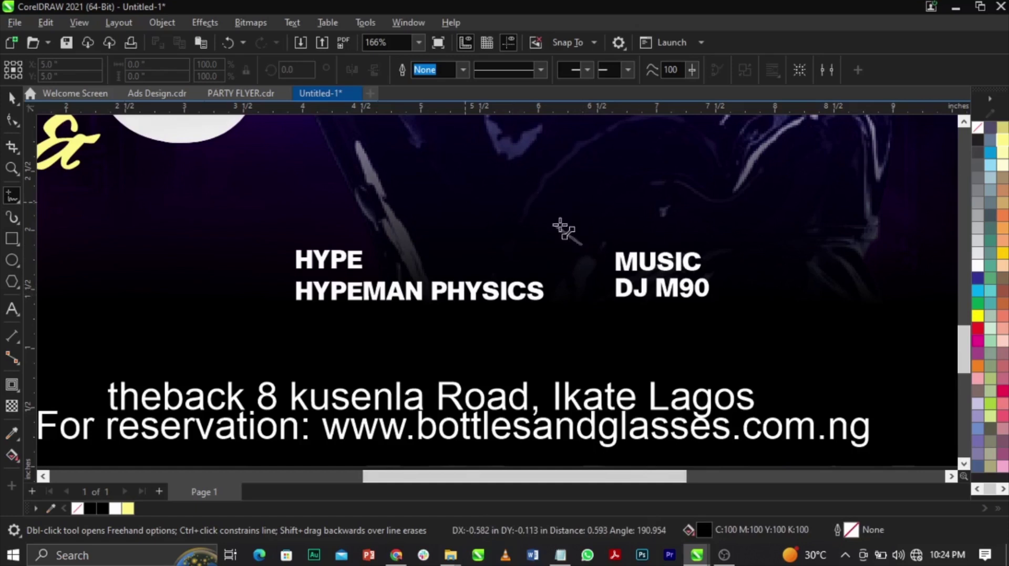
{"action": "left_click", "coordinate": [581, 304]}
{"action": "key", "text": "space"}
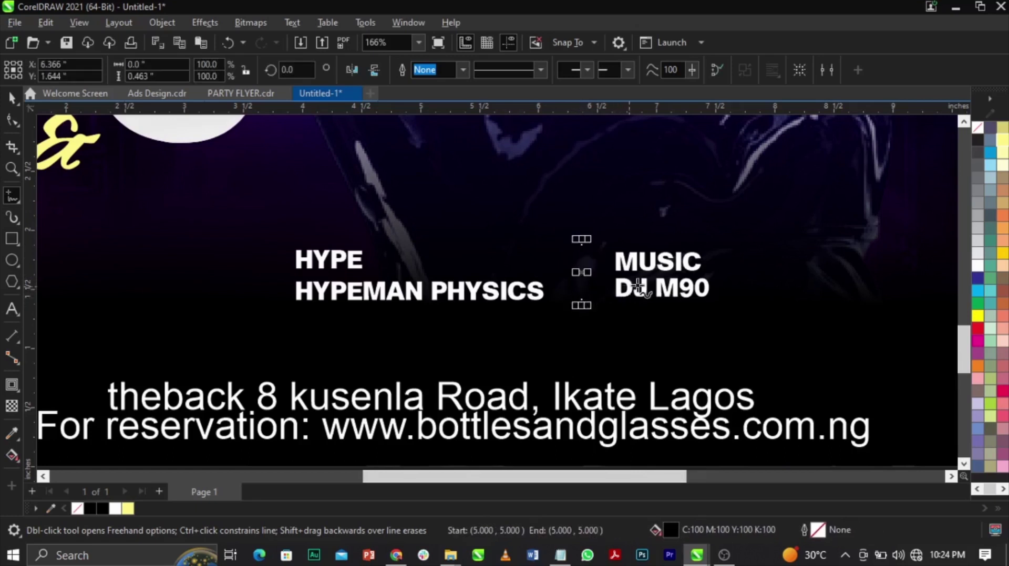
Give the divider line a white outline with a width of 0.75 pt
{"action": "right_click", "coordinate": [978, 267]}
{"action": "left_click", "coordinate": [963, 277]}
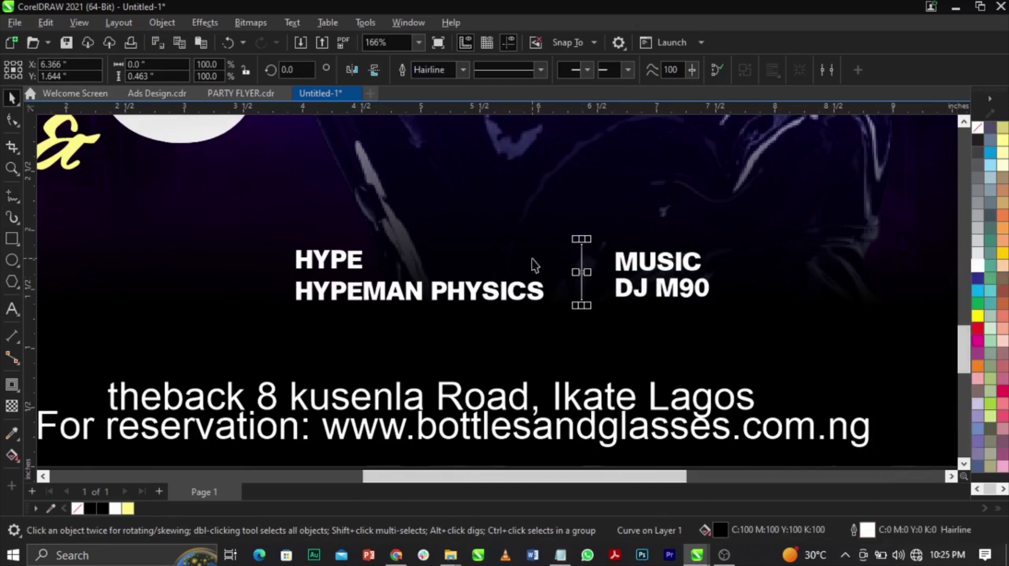
{"action": "right_click", "coordinate": [975, 267]}
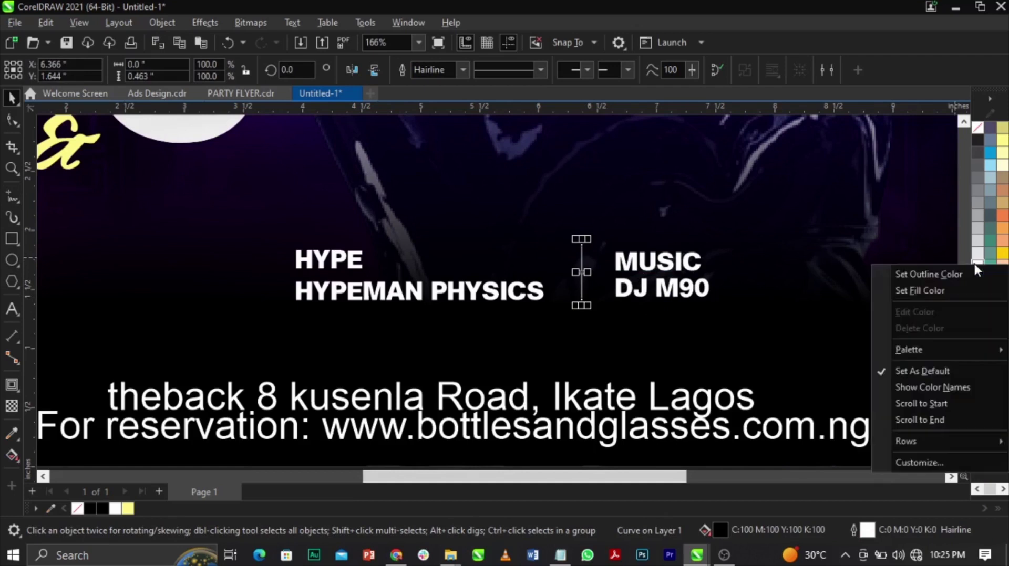
{"action": "left_click", "coordinate": [939, 274]}
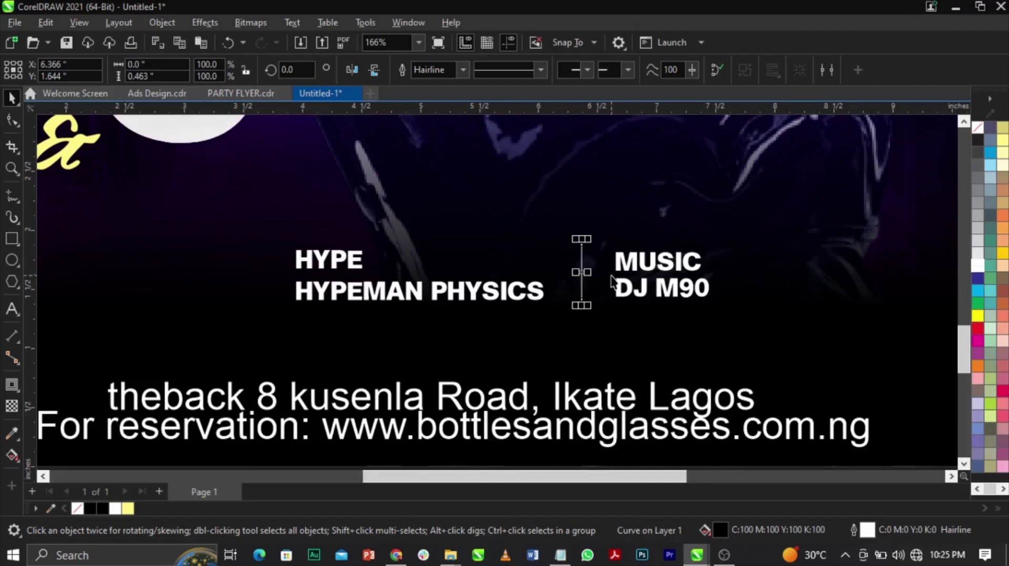
{"action": "key", "text": "F12"}
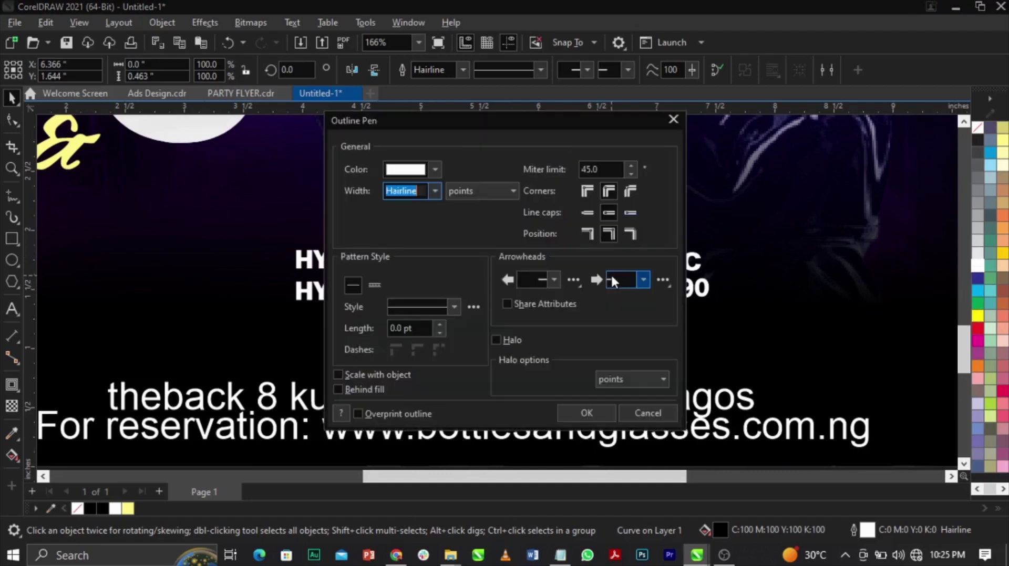
{"action": "left_click", "coordinate": [434, 196]}
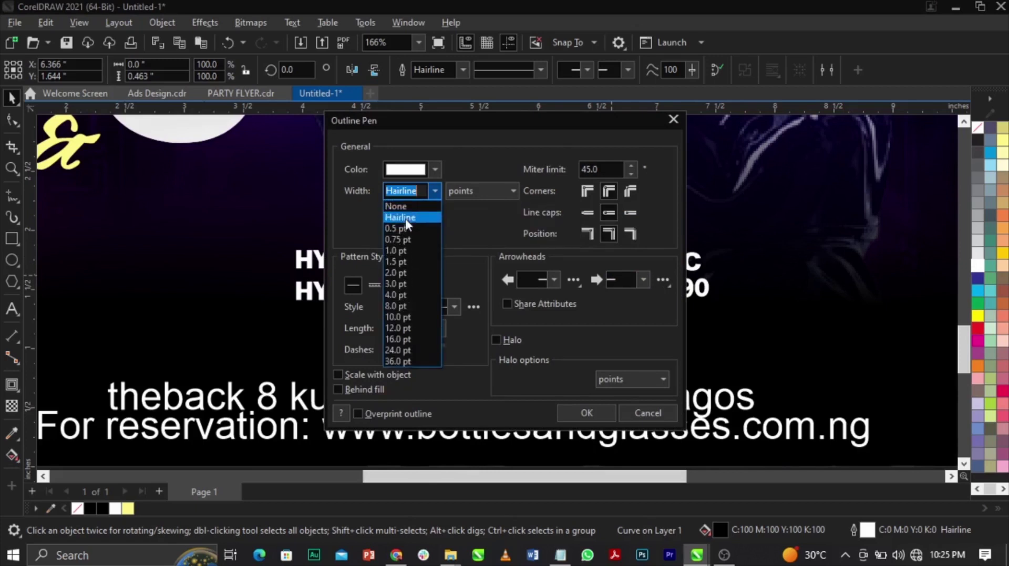
{"action": "left_click", "coordinate": [406, 240]}
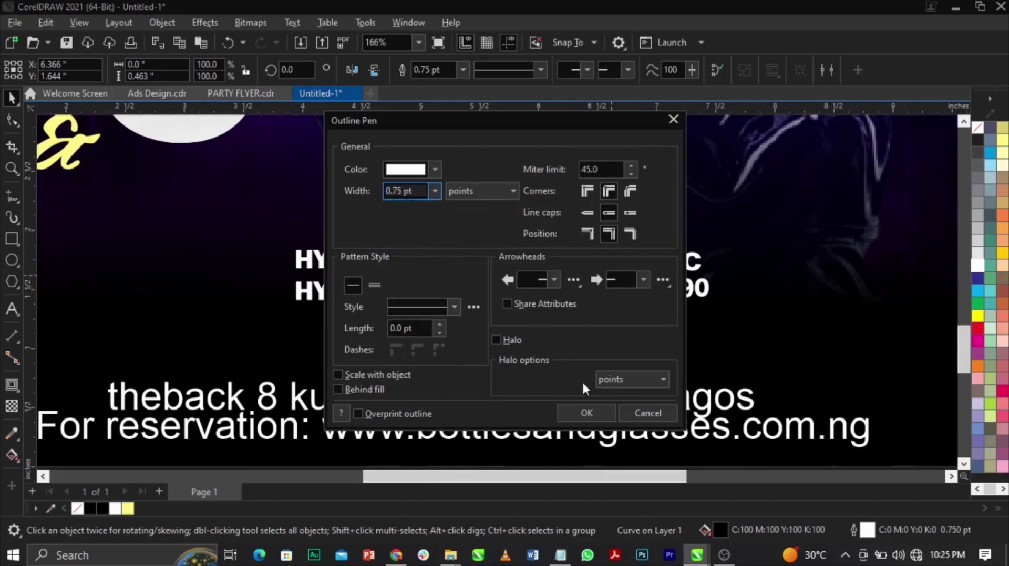
{"action": "left_click", "coordinate": [598, 411]}
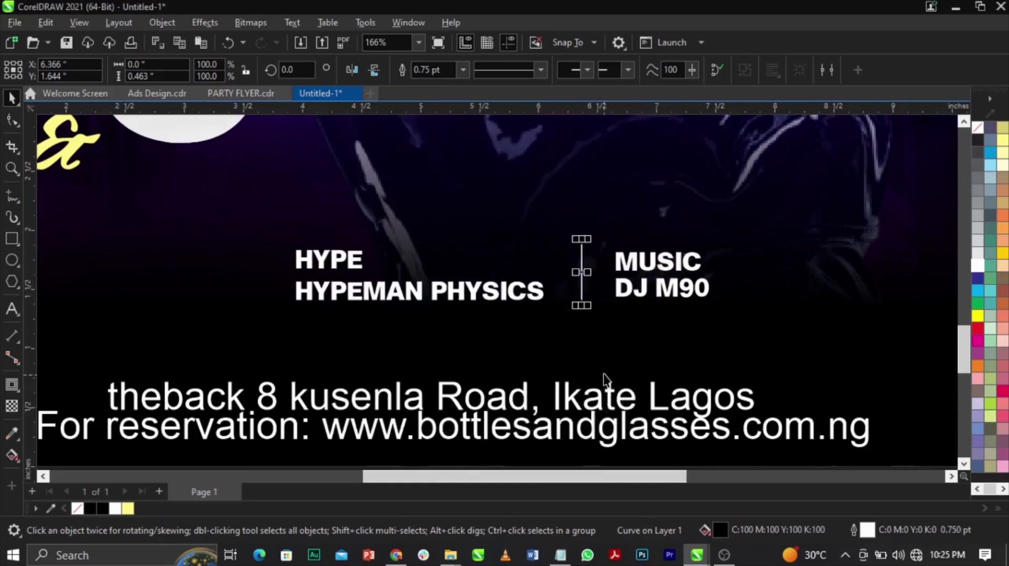
Separate "HYPE" from the line beneath it, and fill "MUSIC" with magenta and "HYPE" with deep yellow
{"action": "left_click", "coordinate": [646, 292]}
{"action": "left_click", "coordinate": [366, 291]}
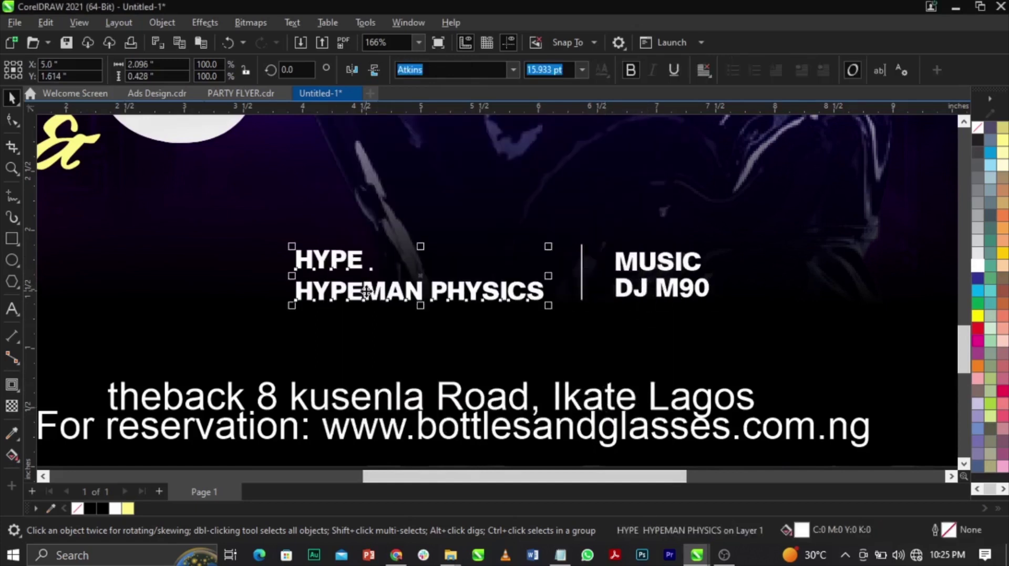
{"action": "left_click", "coordinate": [681, 267]}
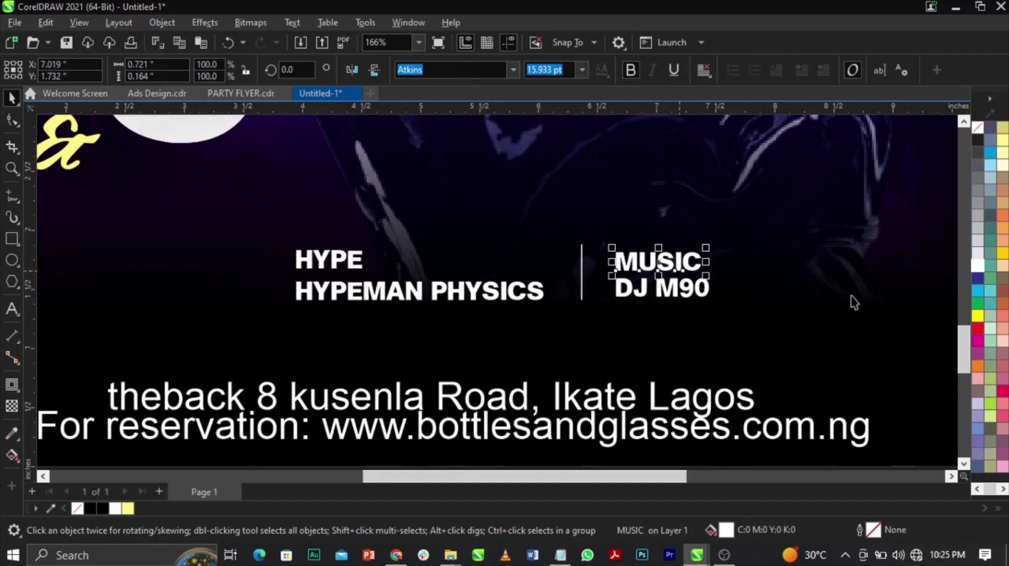
{"action": "left_click", "coordinate": [978, 341]}
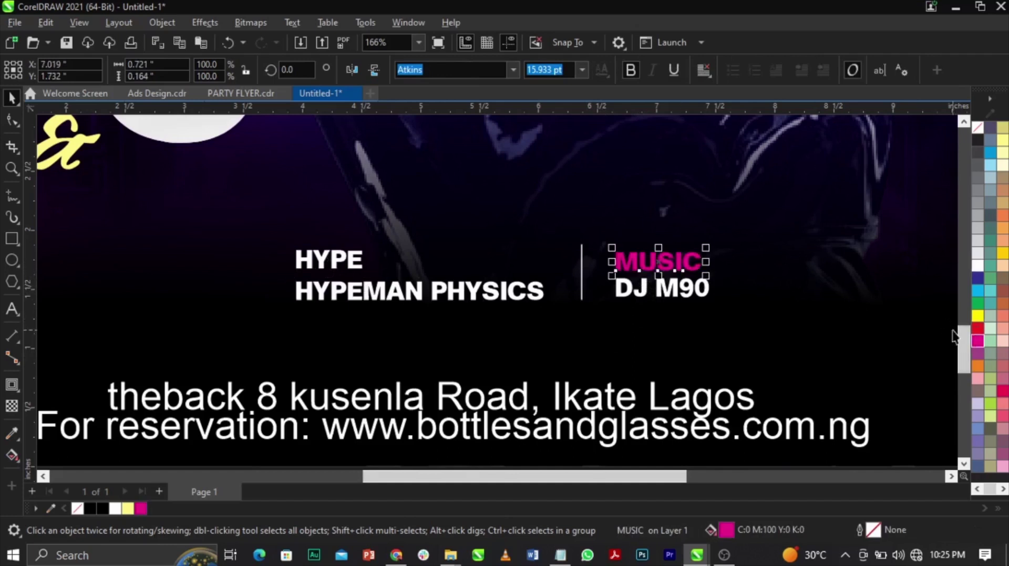
{"action": "left_click", "coordinate": [338, 270]}
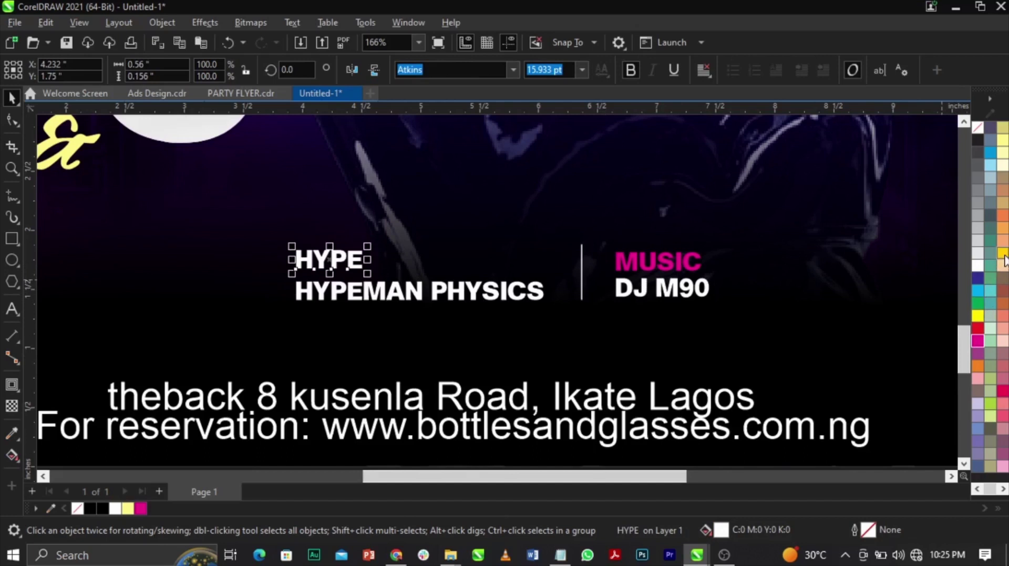
{"action": "left_click", "coordinate": [1003, 254]}
Review the whole flyer to check how the coloured headings and divider fit the layout
{"action": "scroll", "coordinate": [578, 272], "scroll_direction": "down", "scroll_amount": 2}
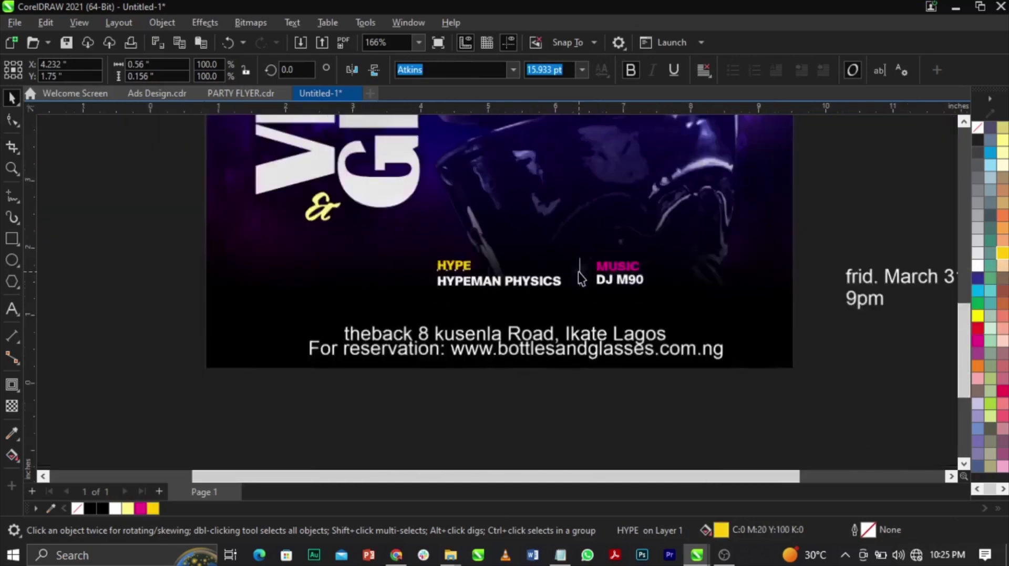
{"action": "scroll", "coordinate": [577, 272], "scroll_direction": "down", "scroll_amount": 3}
{"action": "left_click", "coordinate": [784, 344]}
{"action": "key", "text": "z"}
{"action": "left_click_drag", "start_coordinate": [254, 189], "coordinate": [814, 366]}
{"action": "key", "text": "space"}
{"action": "scroll", "coordinate": [576, 385], "scroll_direction": "down", "scroll_amount": 4}
{"action": "scroll", "coordinate": [587, 311], "scroll_direction": "up", "scroll_amount": 1}
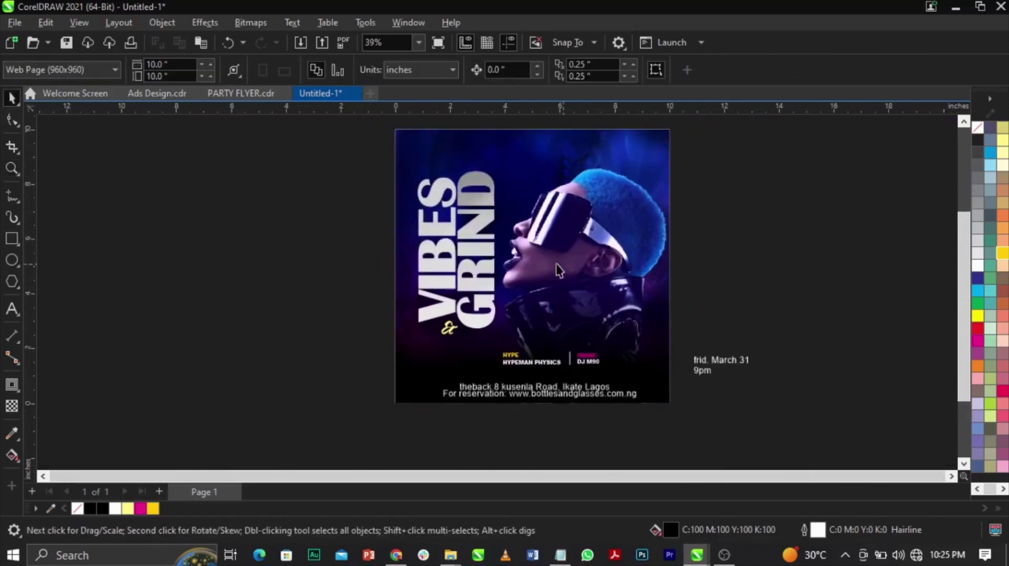
{"action": "scroll", "coordinate": [514, 310], "scroll_direction": "up", "scroll_amount": 1}
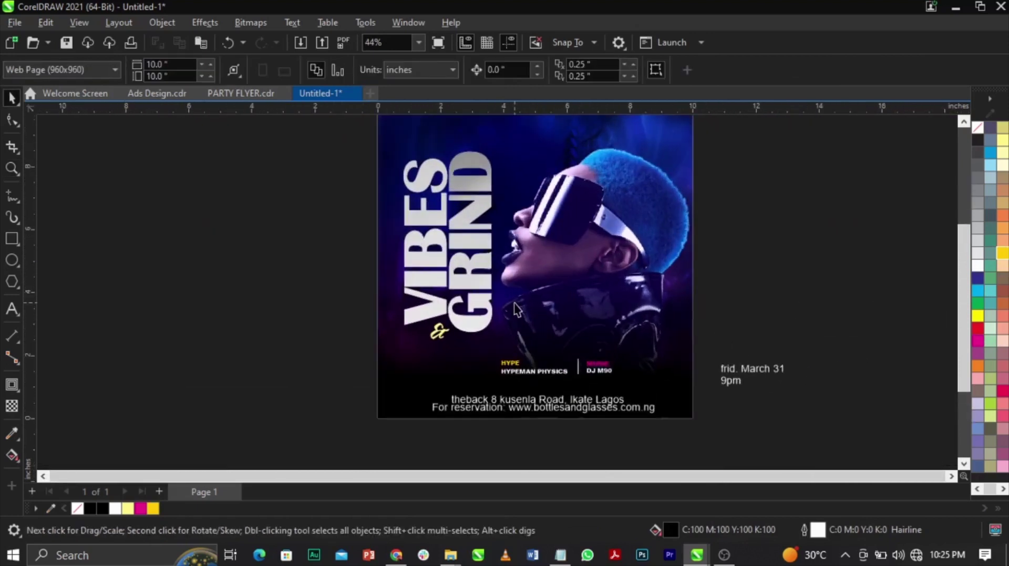
Move the venue address line up beneath the performer details and set it in bold Atkins
{"action": "scroll", "coordinate": [565, 431], "scroll_direction": "up", "scroll_amount": 3}
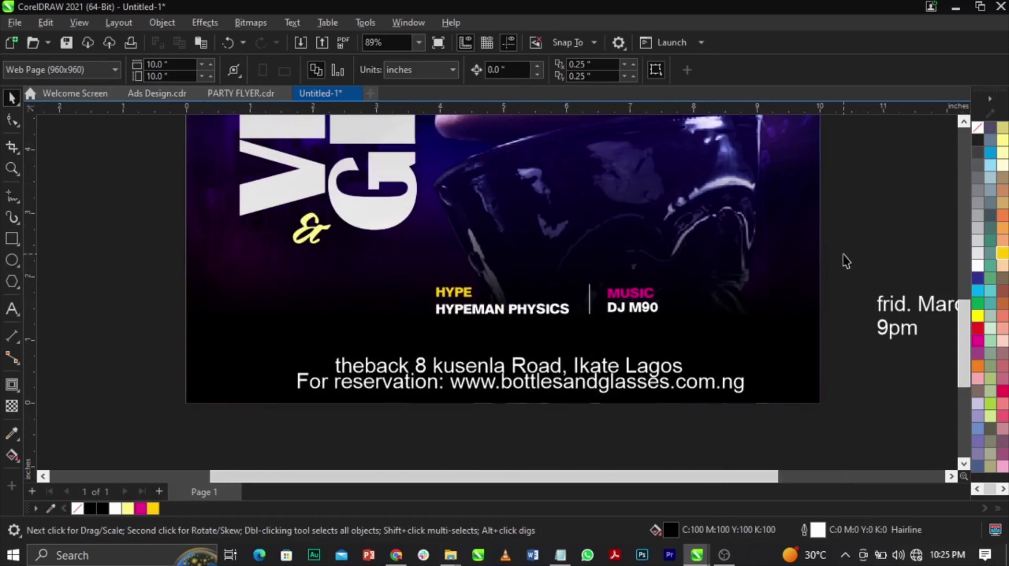
{"action": "left_click_drag", "start_coordinate": [582, 357], "coordinate": [584, 334]}
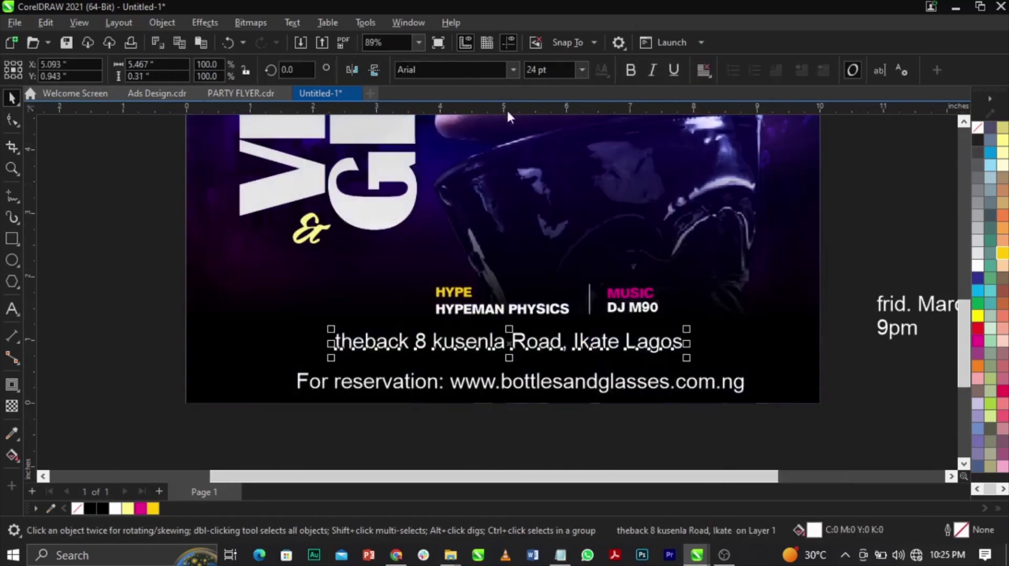
{"action": "left_click", "coordinate": [512, 72]}
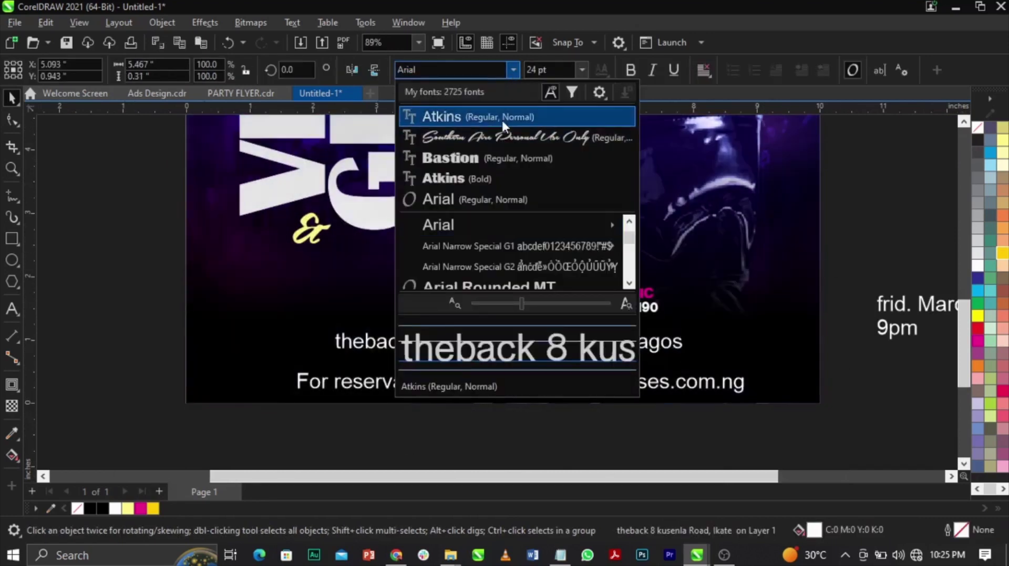
{"action": "left_click", "coordinate": [724, 78]}
{"action": "left_click", "coordinate": [631, 70]}
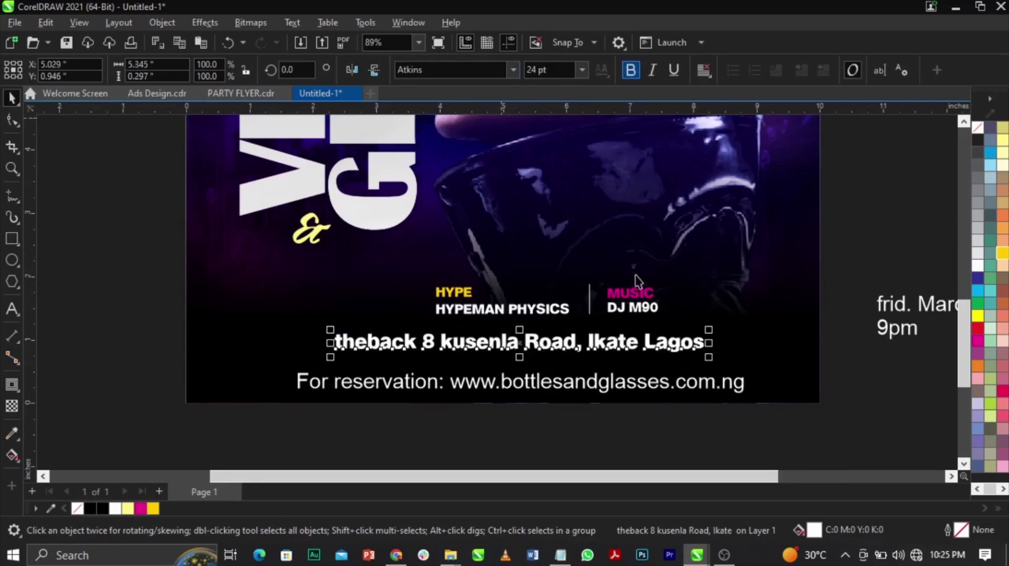
Change the venue address line to uppercase
{"action": "left_click", "coordinate": [659, 347]}
{"action": "key", "text": "ctrl+a"}
{"action": "double_click", "coordinate": [663, 350]}
{"action": "left_click", "coordinate": [667, 348]}
{"action": "key", "text": "ctrl+a"}
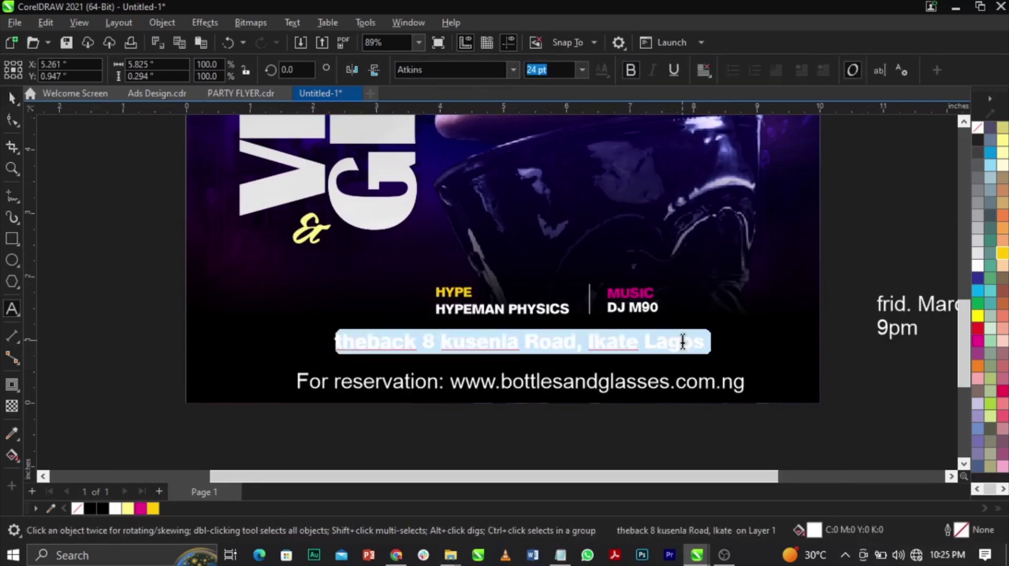
{"action": "key", "text": "shift+F3"}
{"action": "left_click", "coordinate": [462, 262]}
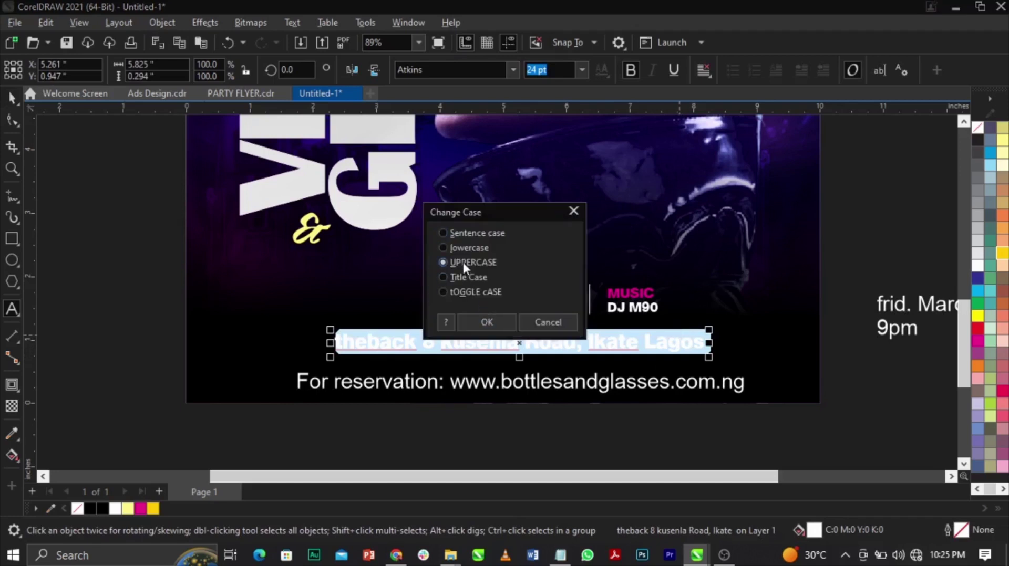
{"action": "left_click", "coordinate": [485, 322]}
{"action": "key", "text": "ctrl+space"}
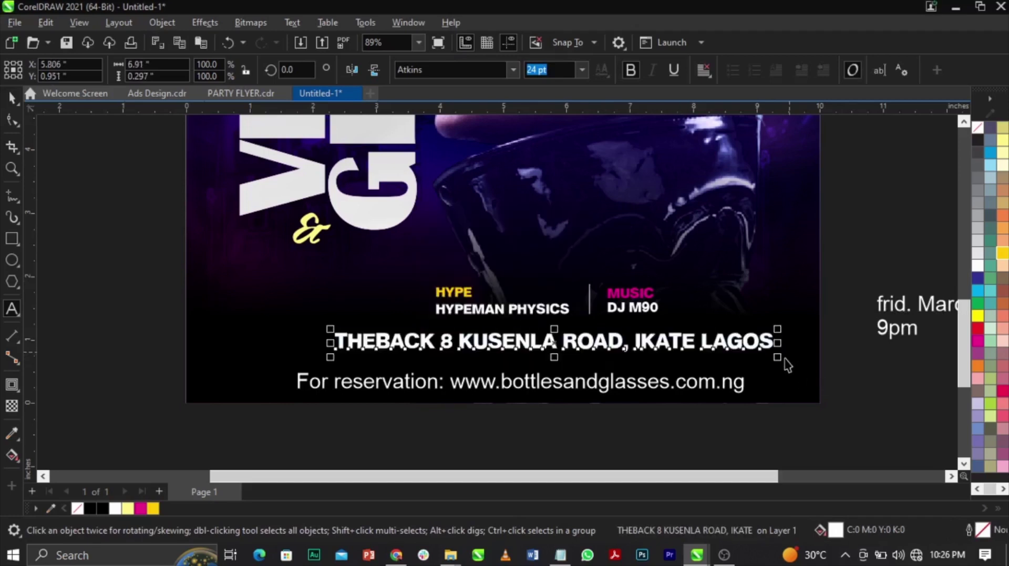
Scale the venue address line down to about 21.3 pt and position it just above the reservation line
{"action": "left_click", "coordinate": [788, 363], "text": "shift"}
{"action": "key", "text": "c"}
{"action": "left_click", "coordinate": [679, 351]}
{"action": "left_click_drag", "start_coordinate": [725, 357], "coordinate": [656, 361]}
Select the hype and music texts with their divider and shift them slightly down
{"action": "left_click_drag", "start_coordinate": [868, 254], "coordinate": [439, 327]}
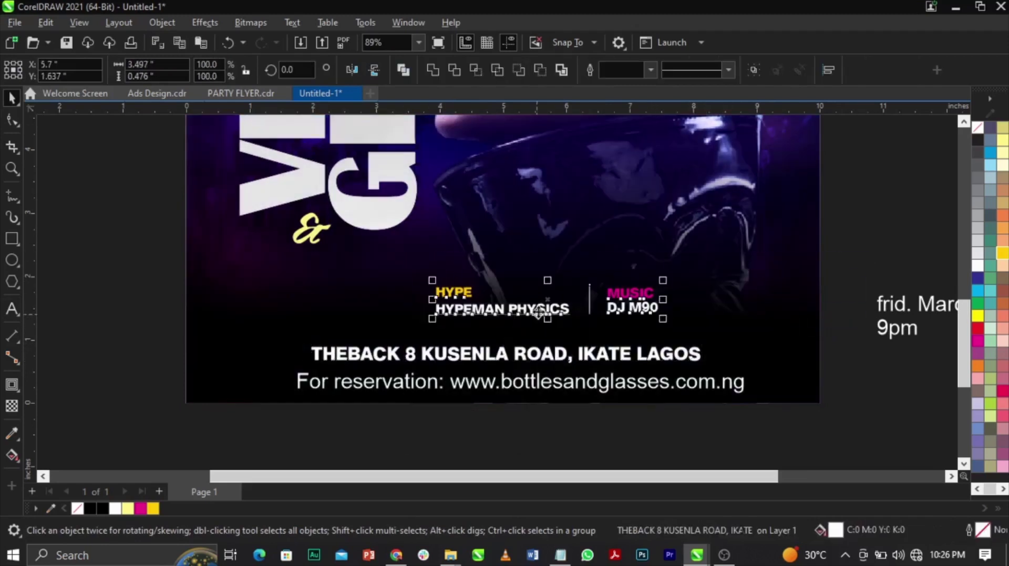
{"action": "scroll", "coordinate": [537, 311], "scroll_direction": "up", "scroll_amount": 3}
{"action": "left_click_drag", "start_coordinate": [683, 307], "coordinate": [682, 317]}
{"action": "scroll", "coordinate": [583, 317], "scroll_direction": "down", "scroll_amount": 2}
Scale the reservation line down to about 12 pt
{"action": "left_click", "coordinate": [636, 421]}
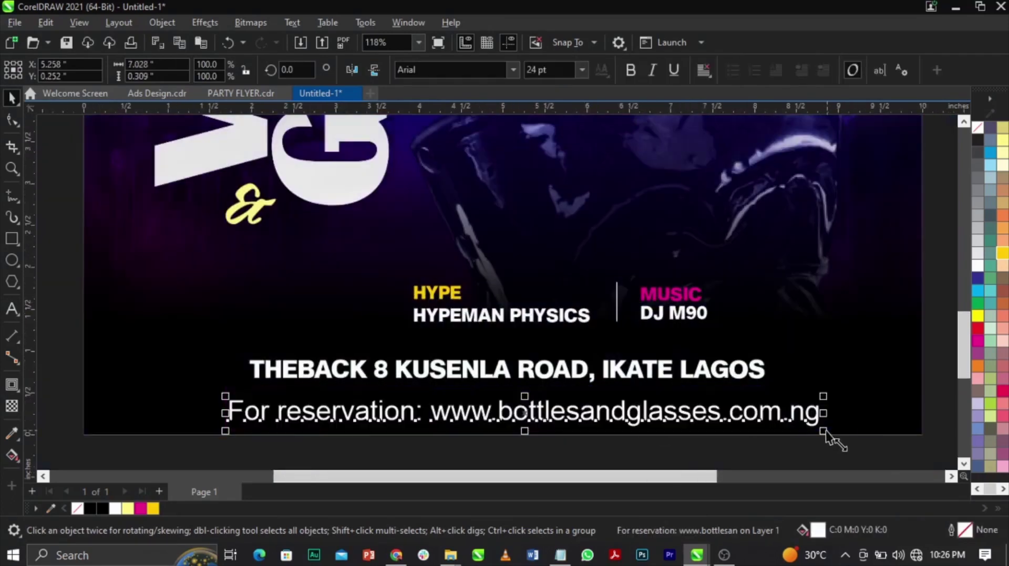
{"action": "left_click_drag", "start_coordinate": [822, 432], "coordinate": [528, 420]}
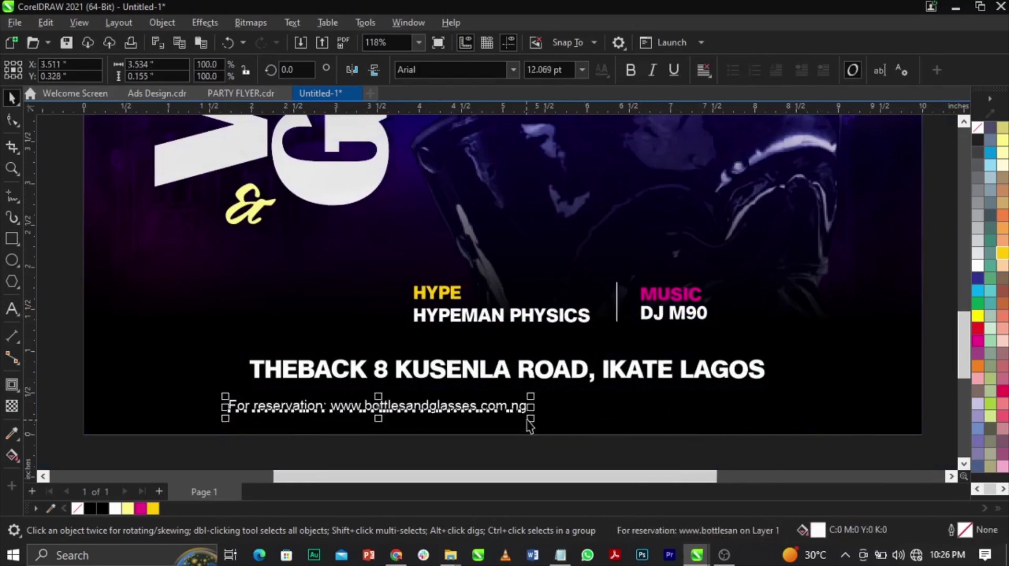
{"action": "left_click", "coordinate": [559, 556]}
{"action": "left_click", "coordinate": [558, 557]}
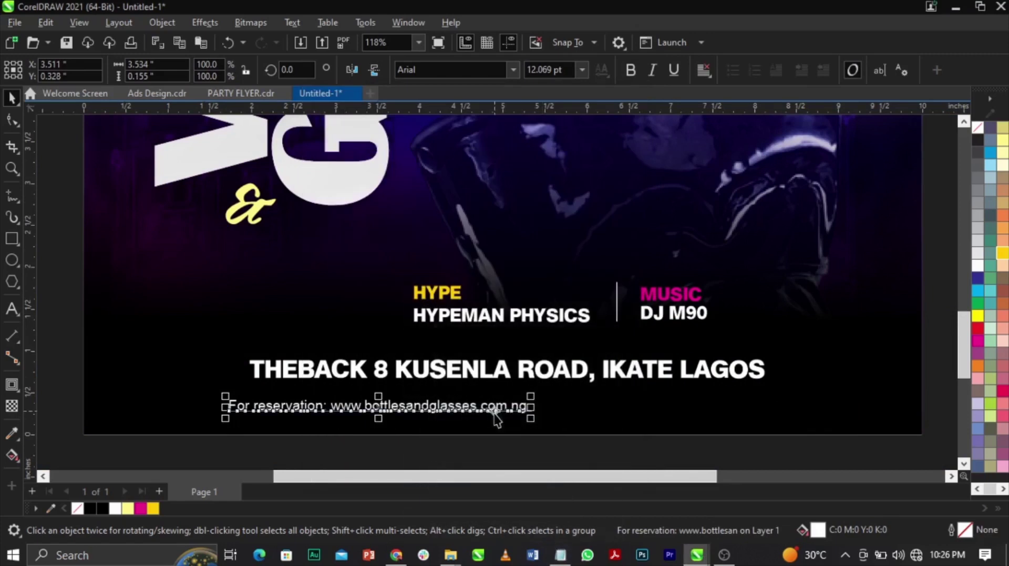
Change the reservation line to uppercase
{"action": "double_click", "coordinate": [515, 412]}
{"action": "key", "text": "ctrl+a"}
{"action": "key", "text": "shift+F3"}
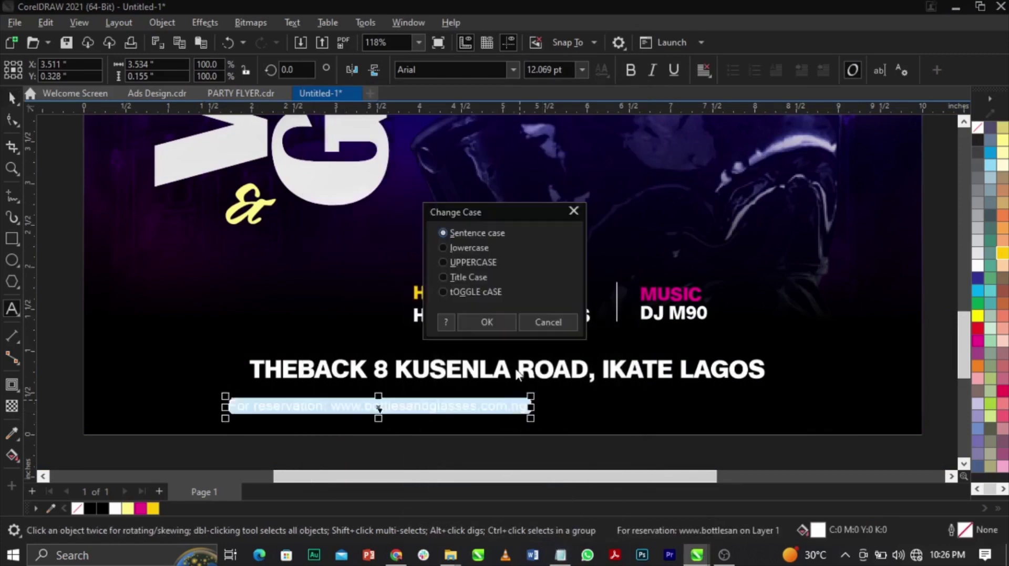
{"action": "left_click", "coordinate": [471, 261]}
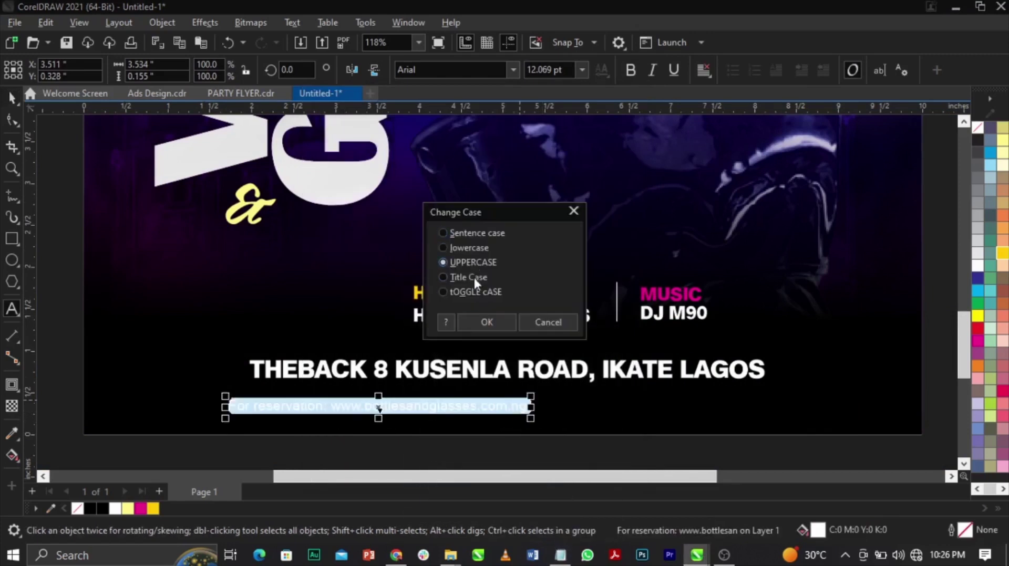
{"action": "left_click", "coordinate": [485, 321]}
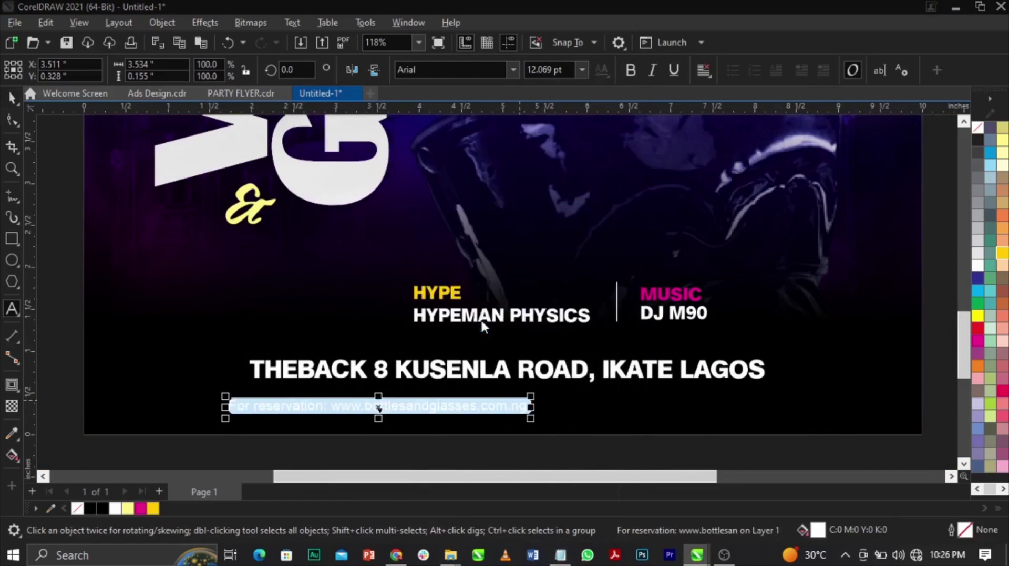
{"action": "key", "text": "ctrl+space"}
Enlarge the reservation line to 12.9 pt and widen its letter spacing so it extends beyond the address line
{"action": "left_click_drag", "start_coordinate": [637, 405], "coordinate": [663, 404]}
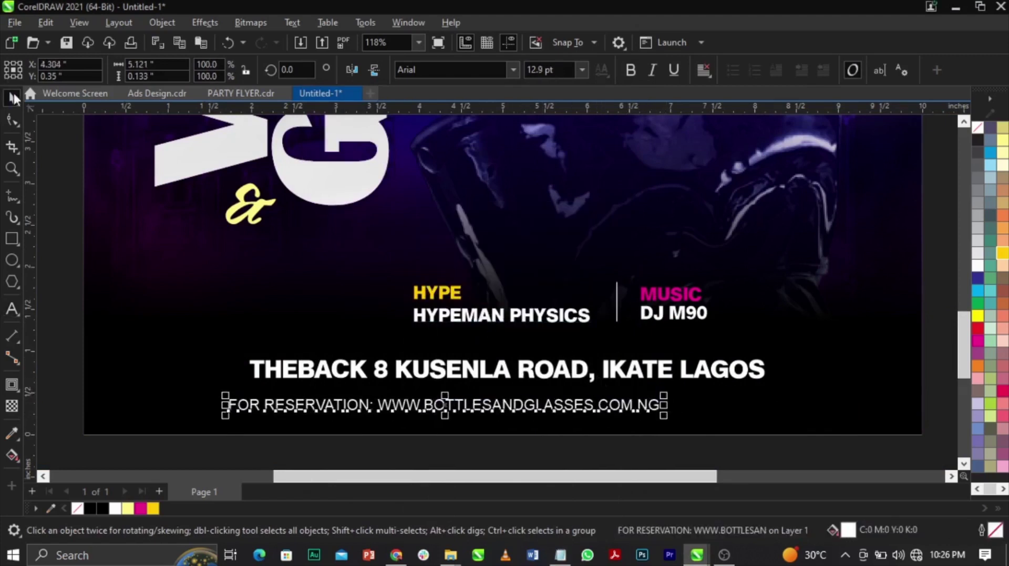
{"action": "left_click", "coordinate": [13, 121]}
{"action": "left_click_drag", "start_coordinate": [664, 417], "coordinate": [928, 423]}
{"action": "key", "text": "space"}
Move the reservation line closer beneath the venue address and align both lines on their horizontal centres
{"action": "left_click", "coordinate": [894, 393], "text": "shift"}
{"action": "key", "text": "c"}
{"action": "left_click", "coordinate": [809, 451]}
{"action": "left_click", "coordinate": [791, 407]}
{"action": "left_click_drag", "start_coordinate": [793, 413], "coordinate": [794, 406]}
{"action": "left_click", "coordinate": [758, 376], "text": "shift"}
{"action": "key", "text": "c"}
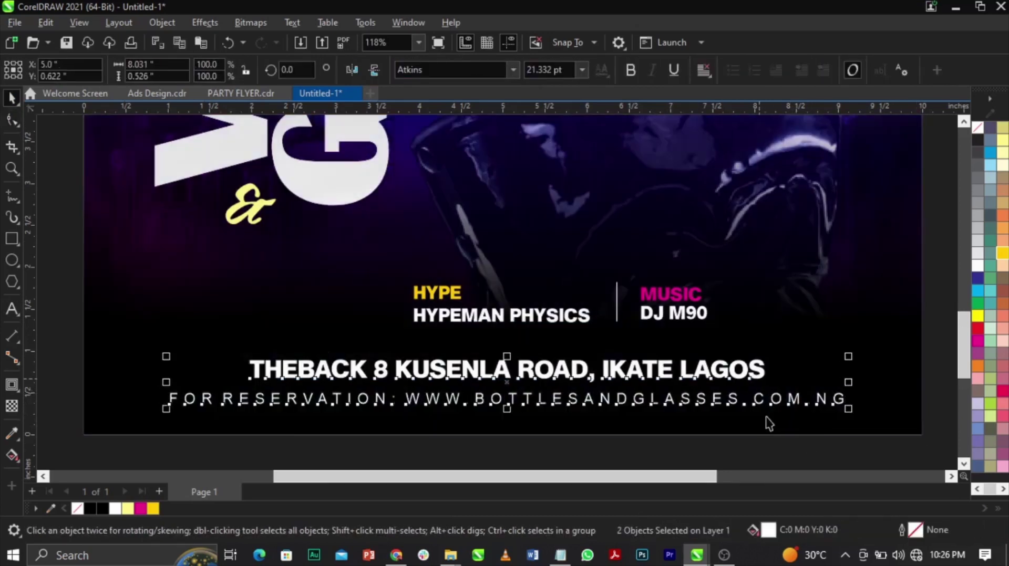
Centre the venue address and reservation lines horizontally on the page
{"action": "left_click", "coordinate": [767, 427], "text": "shift"}
{"action": "key", "text": "c"}
{"action": "left_click", "coordinate": [779, 449]}
{"action": "left_click", "coordinate": [780, 455]}
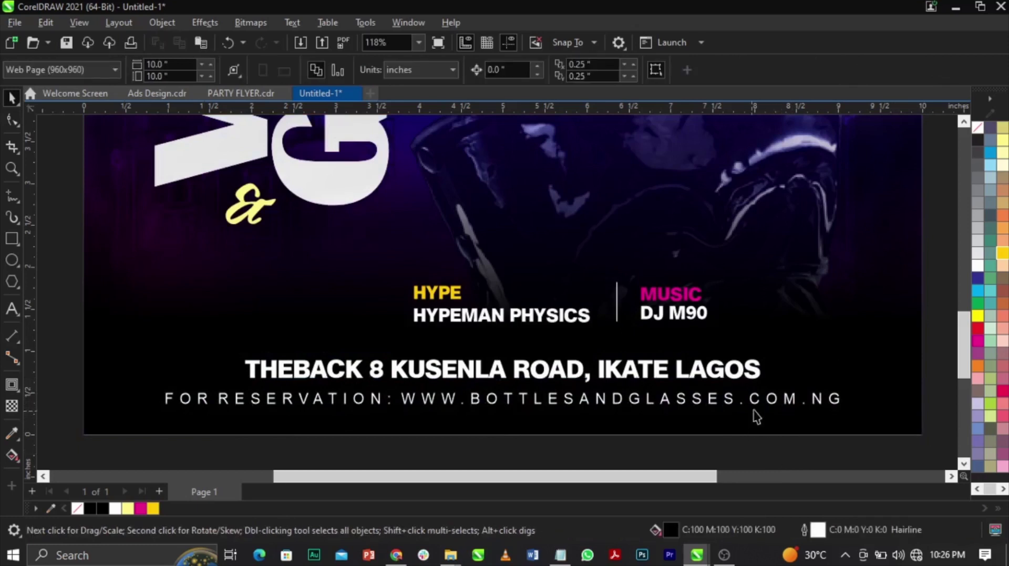
Move the reservation line slightly lower and recentre it horizontally on the page
{"action": "left_click_drag", "start_coordinate": [756, 412], "coordinate": [873, 416]}
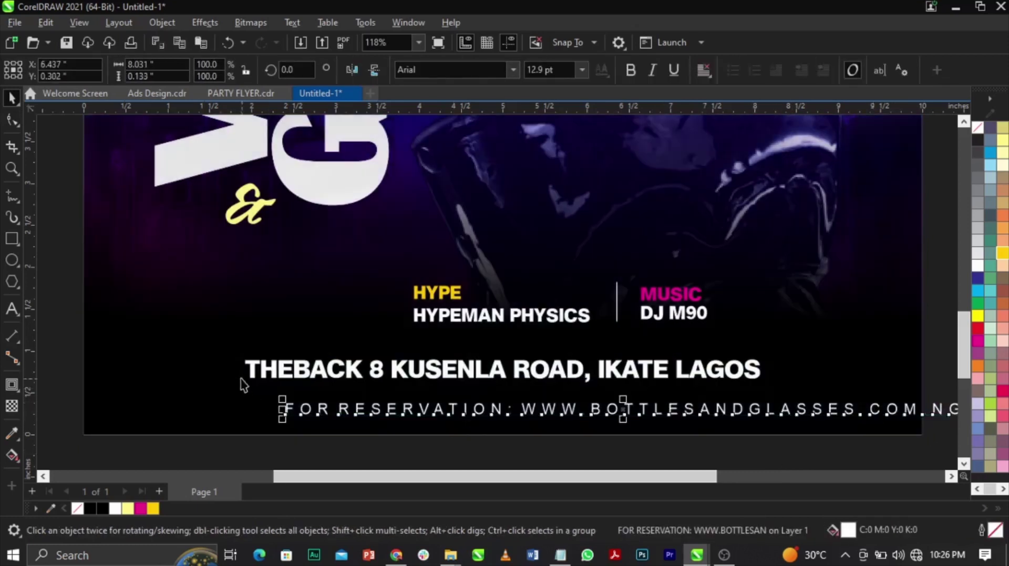
{"action": "left_click", "coordinate": [184, 361], "text": "shift"}
{"action": "scroll", "coordinate": [199, 371], "scroll_direction": "down", "scroll_amount": 4}
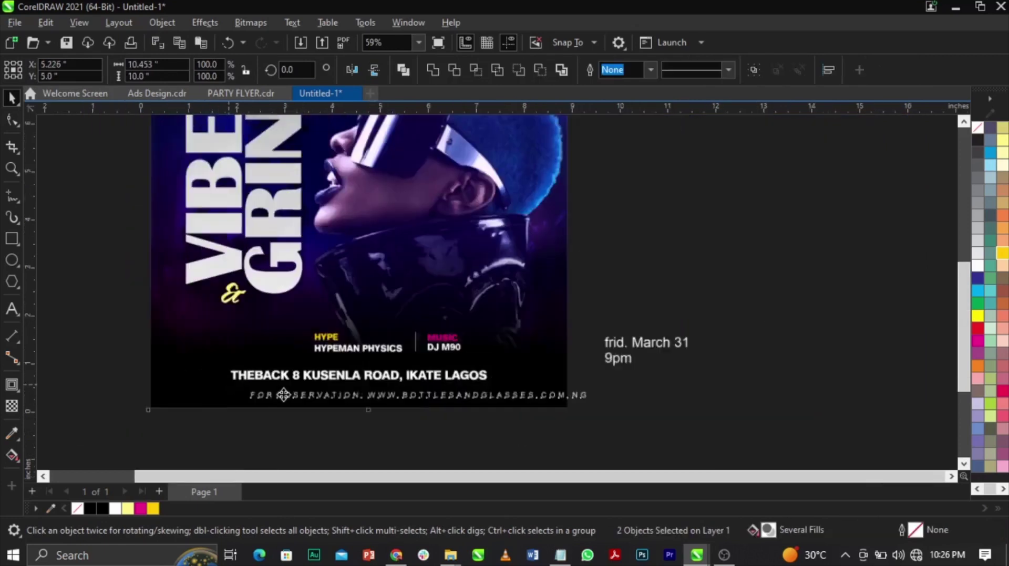
{"action": "scroll", "coordinate": [245, 439], "scroll_direction": "up", "scroll_amount": 1}
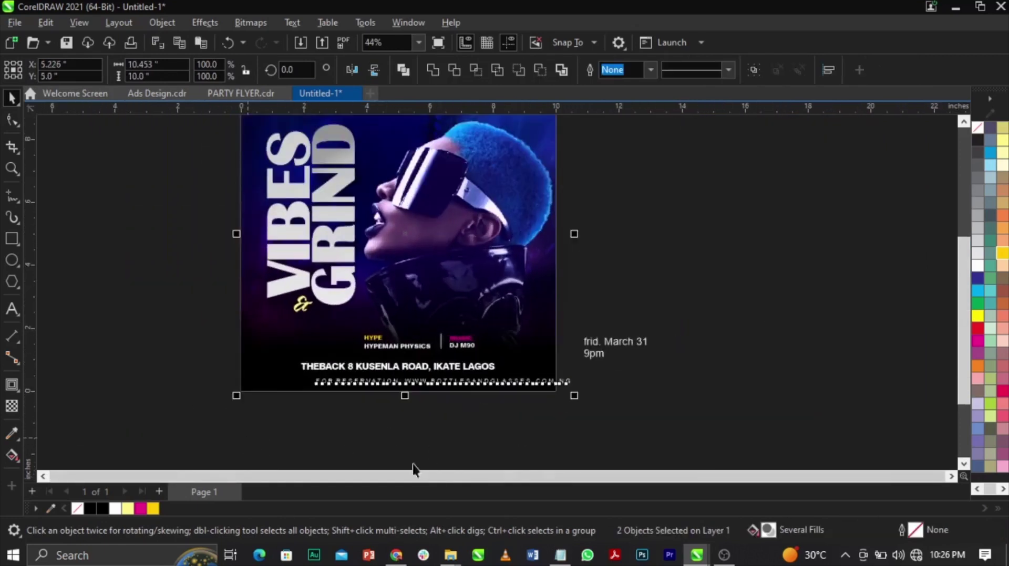
{"action": "key", "text": "c"}
{"action": "left_click", "coordinate": [533, 440]}
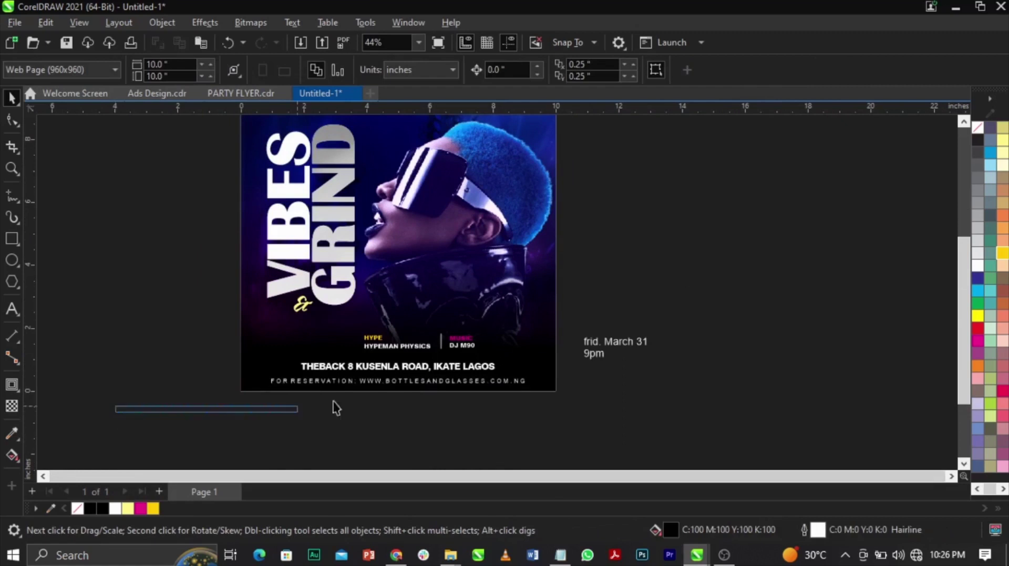
Move the venue address line down closer to the reservation line, keeping both on the same horizontal centre
{"action": "scroll", "coordinate": [604, 371], "scroll_direction": "up", "scroll_amount": 4}
{"action": "left_click", "coordinate": [567, 349]}
{"action": "scroll", "coordinate": [572, 344], "scroll_direction": "up", "scroll_amount": 2}
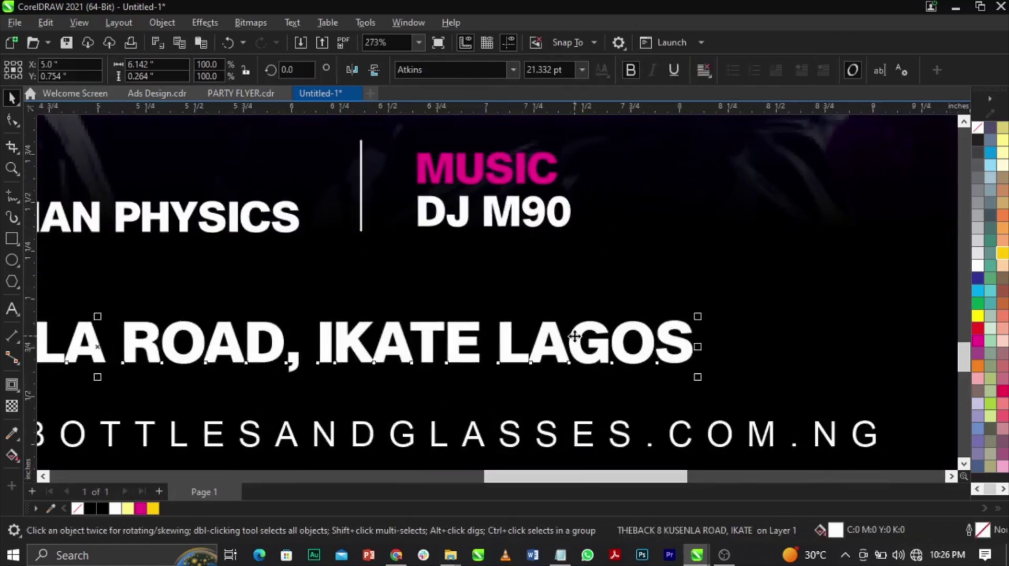
{"action": "left_click_drag", "start_coordinate": [578, 337], "coordinate": [580, 362]}
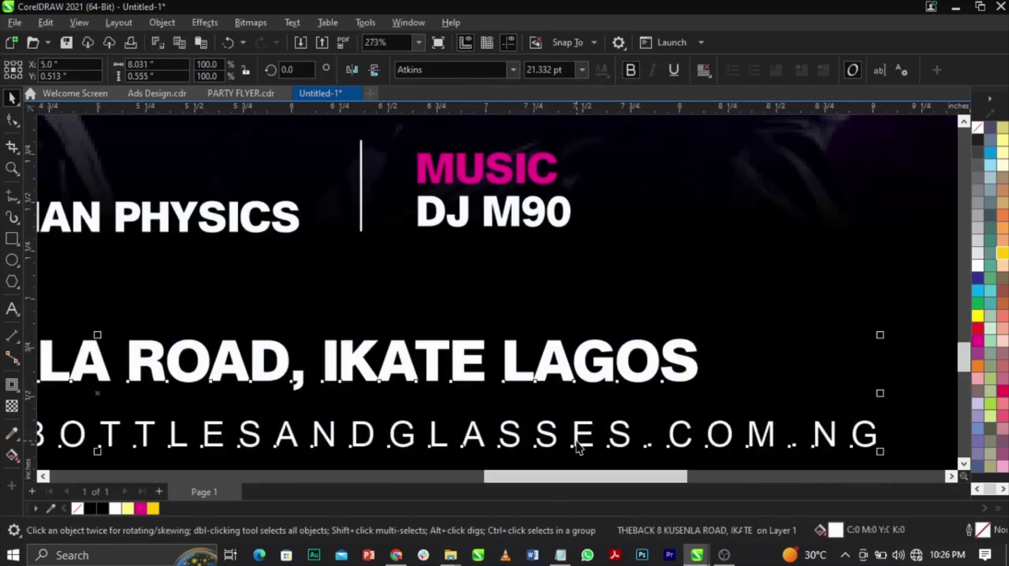
{"action": "scroll", "coordinate": [577, 441], "scroll_direction": "down", "scroll_amount": 5}
{"action": "left_click", "coordinate": [570, 427]}
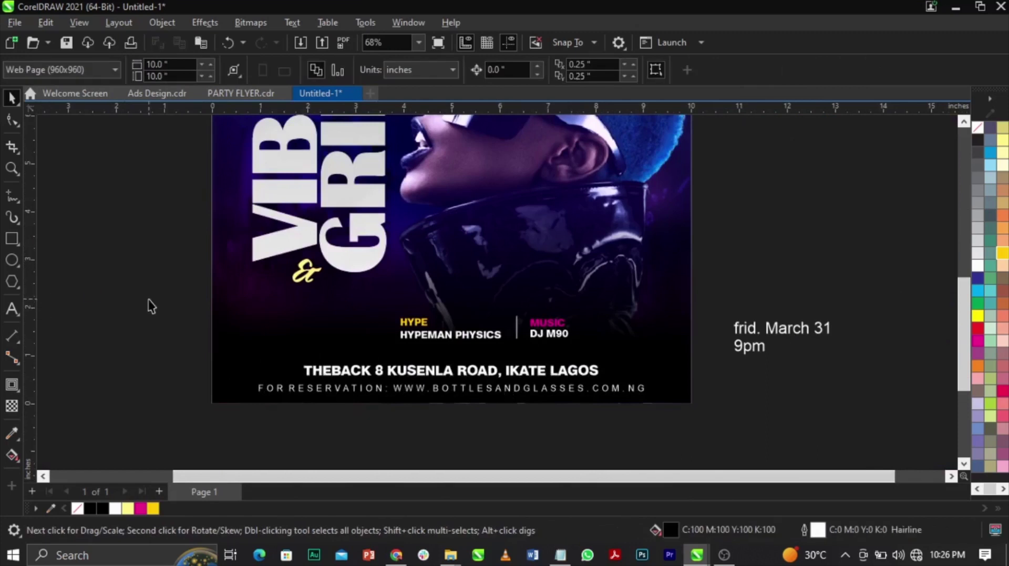
Scale the HYPE and MUSIC block with its divider to 110.3% and group its five objects
{"action": "left_click_drag", "start_coordinate": [176, 303], "coordinate": [616, 363]}
{"action": "scroll", "coordinate": [574, 347], "scroll_direction": "up", "scroll_amount": 2}
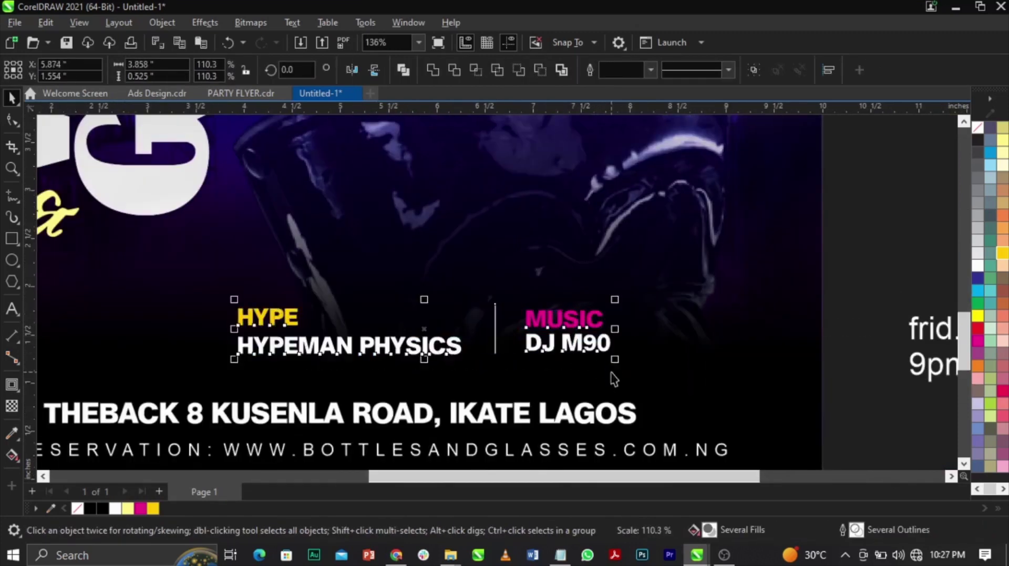
{"action": "scroll", "coordinate": [620, 331], "scroll_direction": "down", "scroll_amount": 1}
{"action": "scroll", "coordinate": [620, 332], "scroll_direction": "down", "scroll_amount": 2}
{"action": "scroll", "coordinate": [584, 326], "scroll_direction": "up", "scroll_amount": 2}
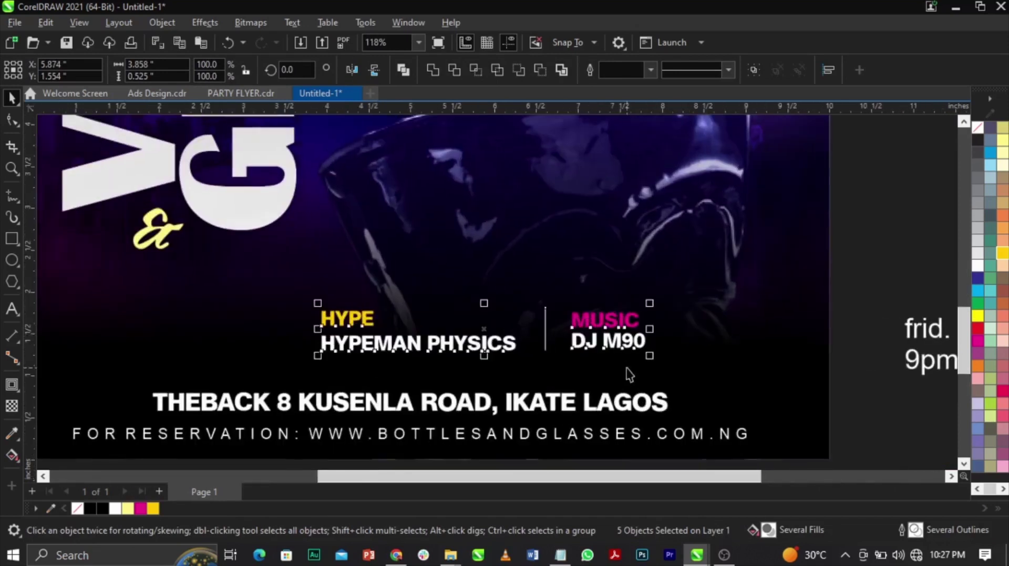
{"action": "key", "text": "ctrl+g"}
Align the right edge of the grouped HYPE and MUSIC block with the right edge of the venue address
{"action": "left_click", "coordinate": [661, 406], "text": "shift"}
{"action": "key", "text": "r"}
{"action": "scroll", "coordinate": [635, 361], "scroll_direction": "down", "scroll_amount": 2}
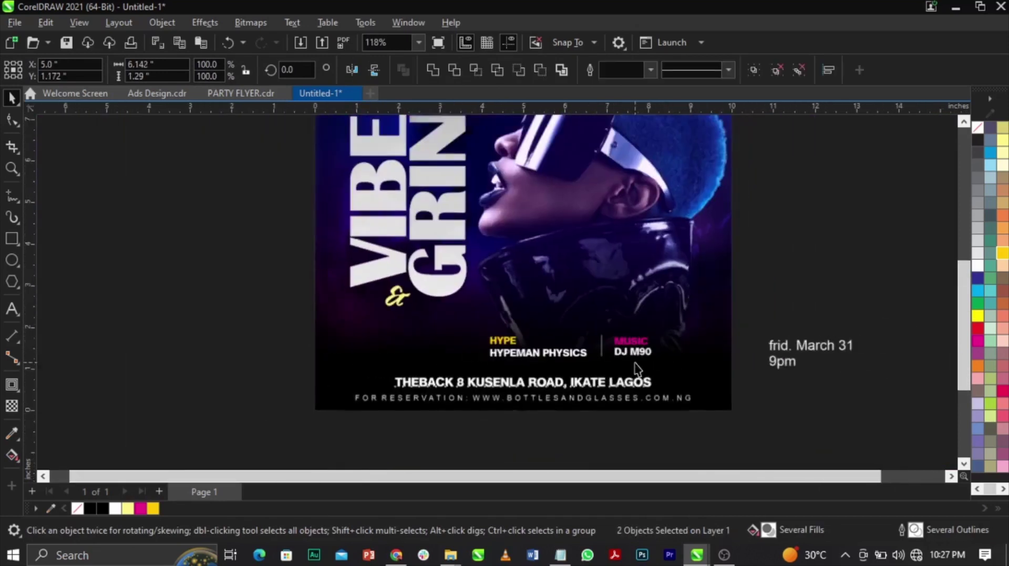
{"action": "left_click", "coordinate": [708, 363]}
{"action": "key", "text": "z"}
{"action": "left_click_drag", "start_coordinate": [277, 224], "coordinate": [833, 429]}
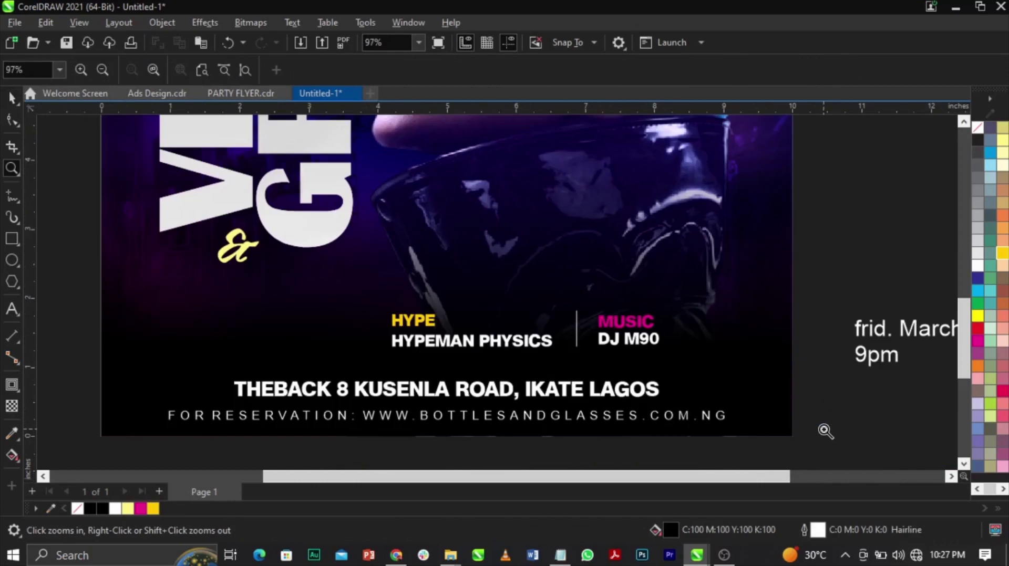
{"action": "key", "text": "space"}
{"action": "scroll", "coordinate": [818, 402], "scroll_direction": "down", "scroll_amount": 1}
{"action": "scroll", "coordinate": [591, 377], "scroll_direction": "up", "scroll_amount": 1}
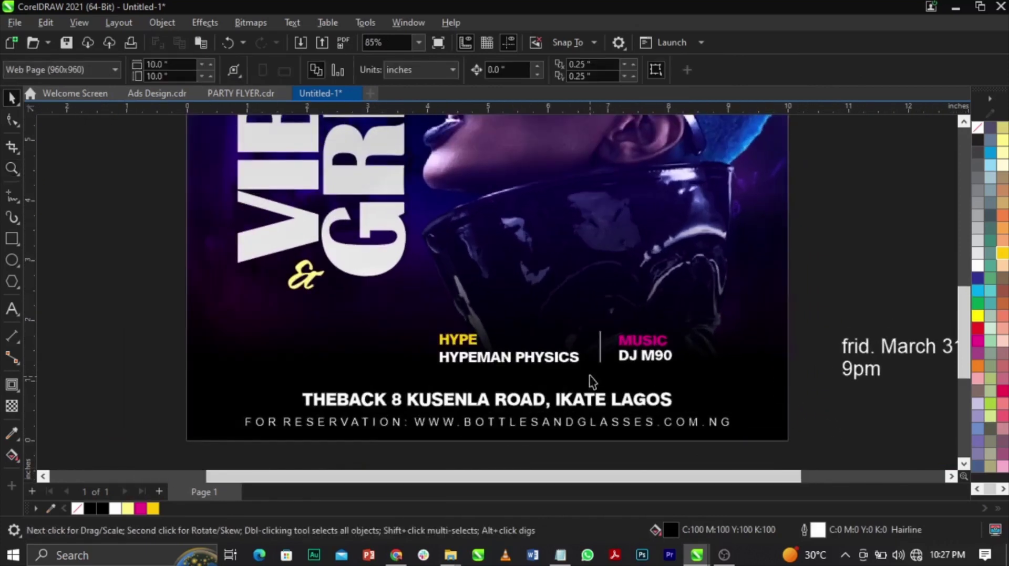
{"action": "left_click", "coordinate": [631, 368]}
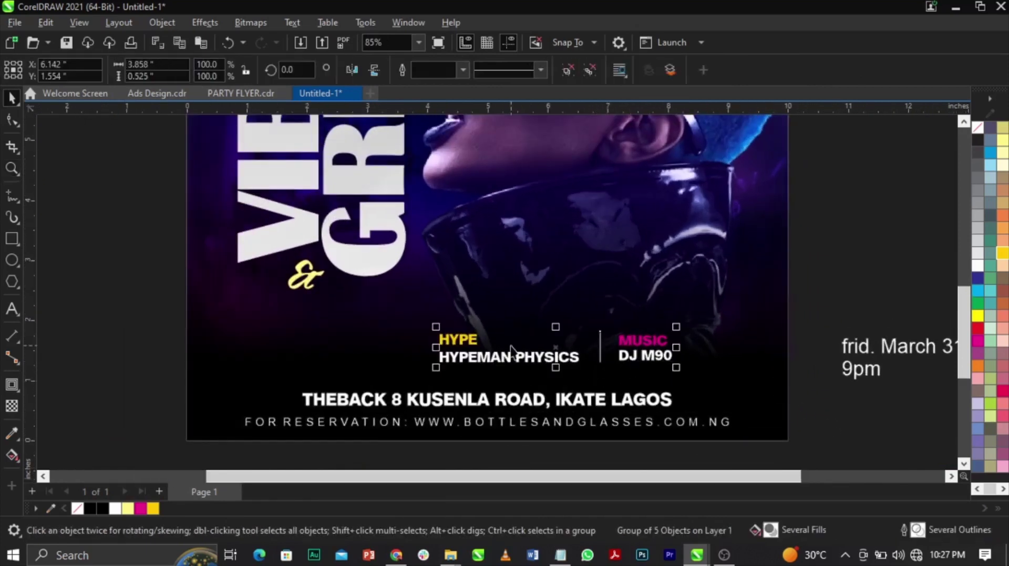
Duplicate the venue address line above the original and replace the copy's text with 31
{"action": "scroll", "coordinate": [511, 349], "scroll_direction": "down", "scroll_amount": 1}
{"action": "key", "text": "z"}
{"action": "left_click_drag", "start_coordinate": [446, 293], "coordinate": [877, 422]}
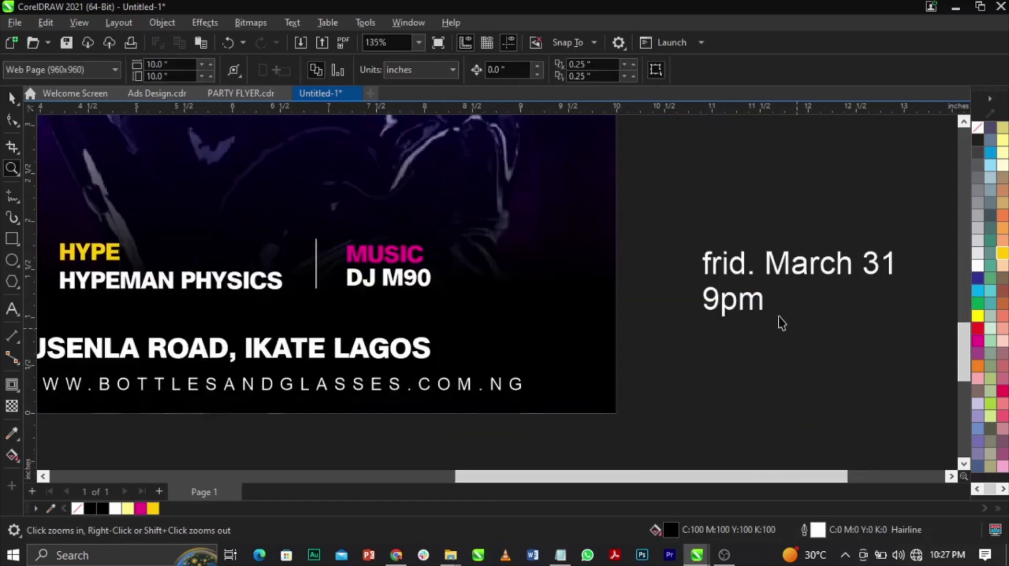
{"action": "key", "text": "space"}
{"action": "left_click", "coordinate": [758, 306]}
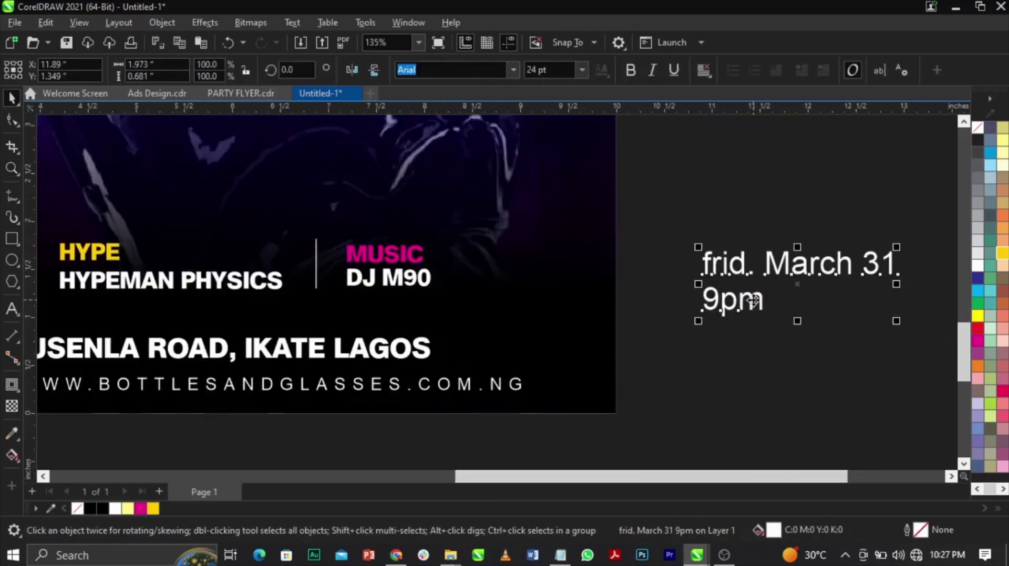
{"action": "left_click", "coordinate": [434, 285]}
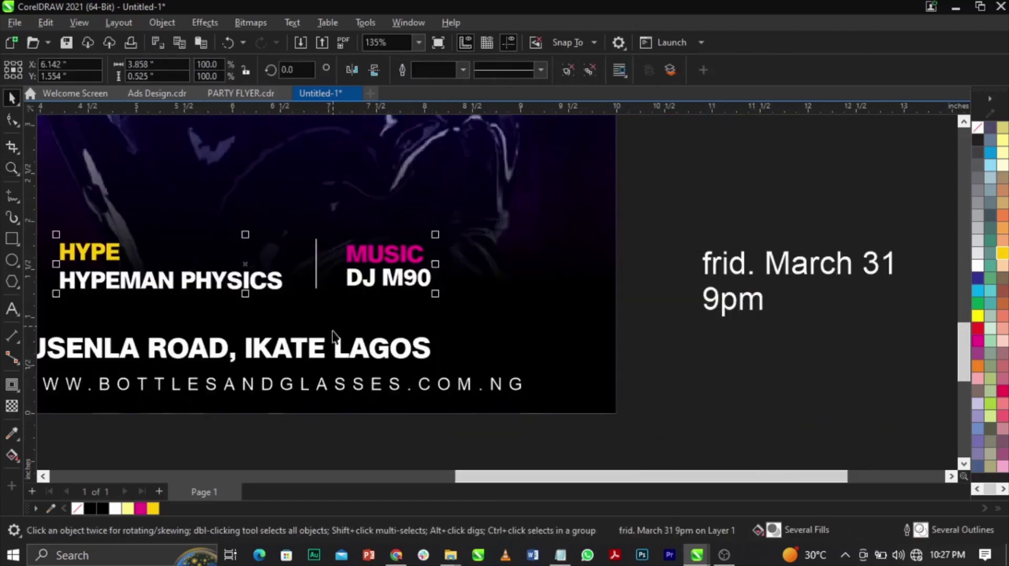
{"action": "left_click_drag", "start_coordinate": [337, 354], "coordinate": [607, 257]}
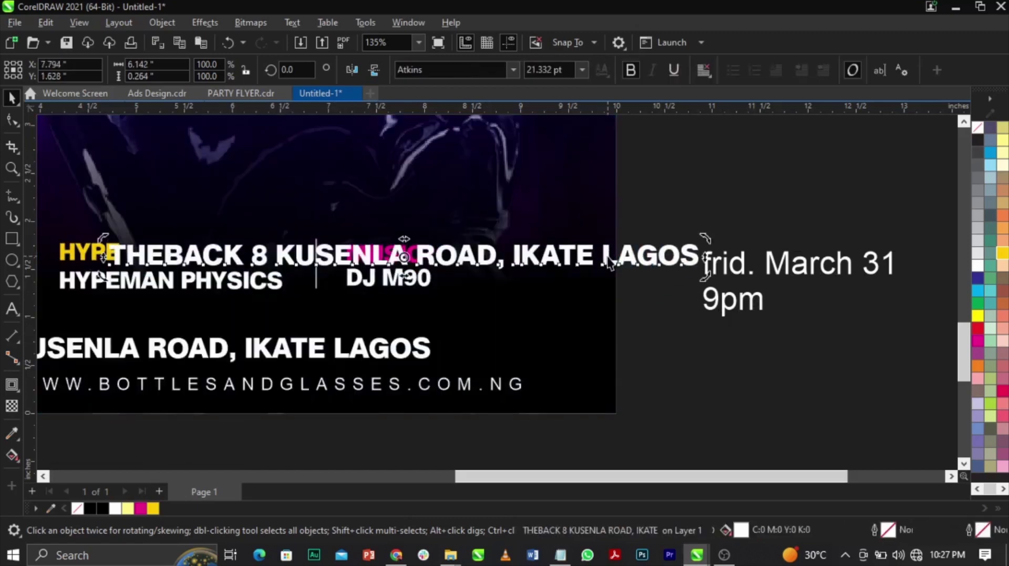
{"action": "key", "text": "ctrl+a"}
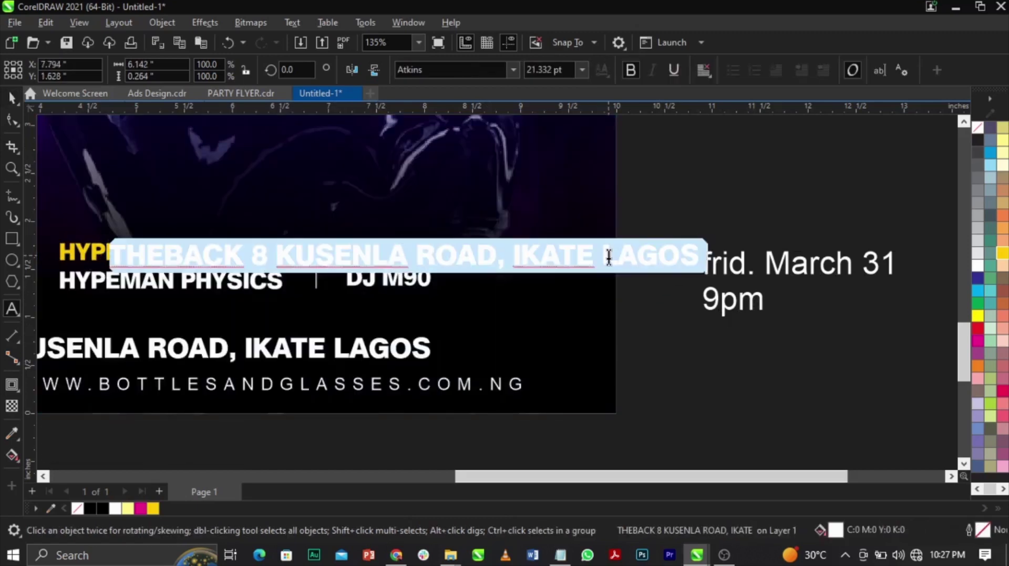
{"action": "type", "text": "31"}
{"action": "key", "text": "ctrl+space"}
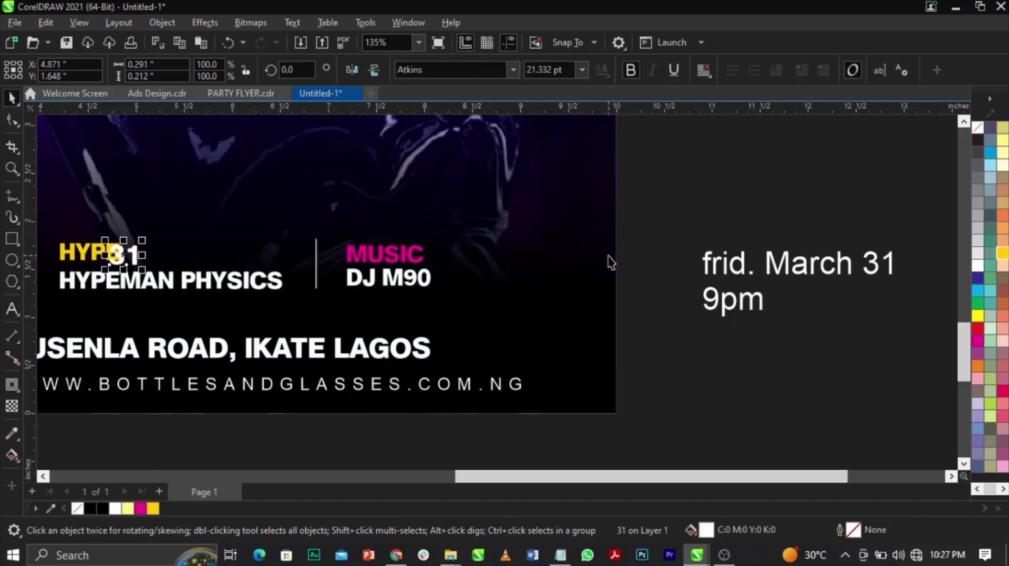
Move the 31 beside DJ M90 near the flyer's right edge and enlarge it to about 31.5 pt
{"action": "left_click_drag", "start_coordinate": [122, 255], "coordinate": [572, 282]}
{"action": "double_click", "coordinate": [566, 271]}
{"action": "key", "text": "ctrl+space"}
Duplicate the 31 directly below itself and change the copy's text to MAR
{"action": "left_click_drag", "start_coordinate": [567, 280], "coordinate": [567, 302]}
{"action": "right_click", "coordinate": [567, 302]}
{"action": "double_click", "coordinate": [568, 301]}
{"action": "key", "text": "ctrl+a"}
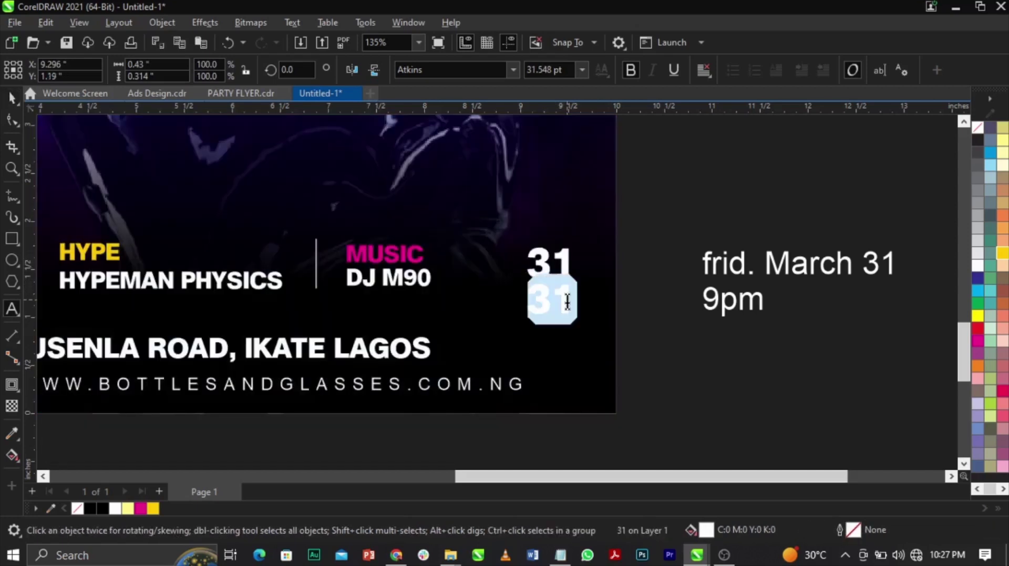
{"action": "type", "text": "MAR"}
{"action": "key", "text": "ctrl+space"}
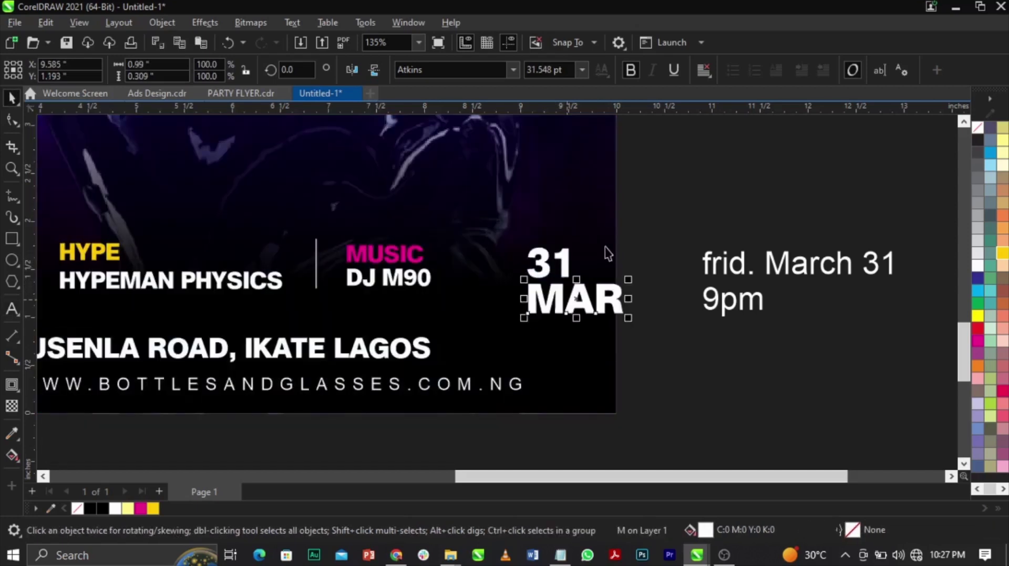
Scale MAR down to about 15.4 pt and enlarge the 31 to about 36.1 pt so their widths nearly match
{"action": "scroll", "coordinate": [606, 254], "scroll_direction": "up", "scroll_amount": 2}
{"action": "left_click", "coordinate": [548, 262]}
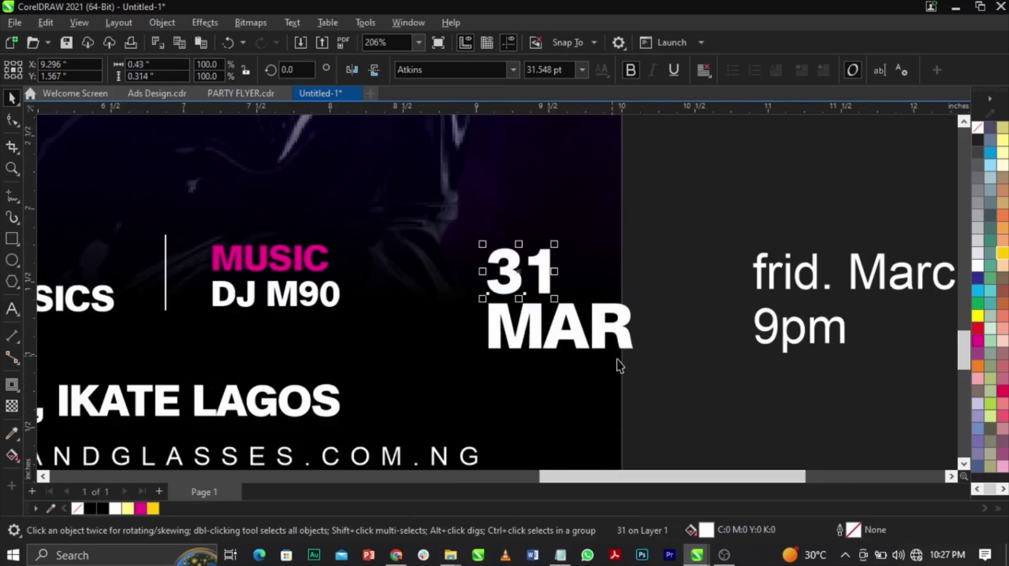
{"action": "left_click", "coordinate": [620, 345]}
{"action": "left_click_drag", "start_coordinate": [636, 352], "coordinate": [582, 391]}
{"action": "left_click", "coordinate": [546, 286], "text": "shift"}
{"action": "scroll", "coordinate": [546, 286], "scroll_direction": "up", "scroll_amount": 3}
{"action": "scroll", "coordinate": [649, 268], "scroll_direction": "down", "scroll_amount": 3}
{"action": "left_click", "coordinate": [734, 307]}
Duplicate the 31 below MAR and change the copy's text to 9PM
{"action": "left_click_drag", "start_coordinate": [604, 271], "coordinate": [604, 395]}
{"action": "right_click", "coordinate": [604, 395]}
{"action": "double_click", "coordinate": [602, 395]}
{"action": "key", "text": "ctrl+a"}
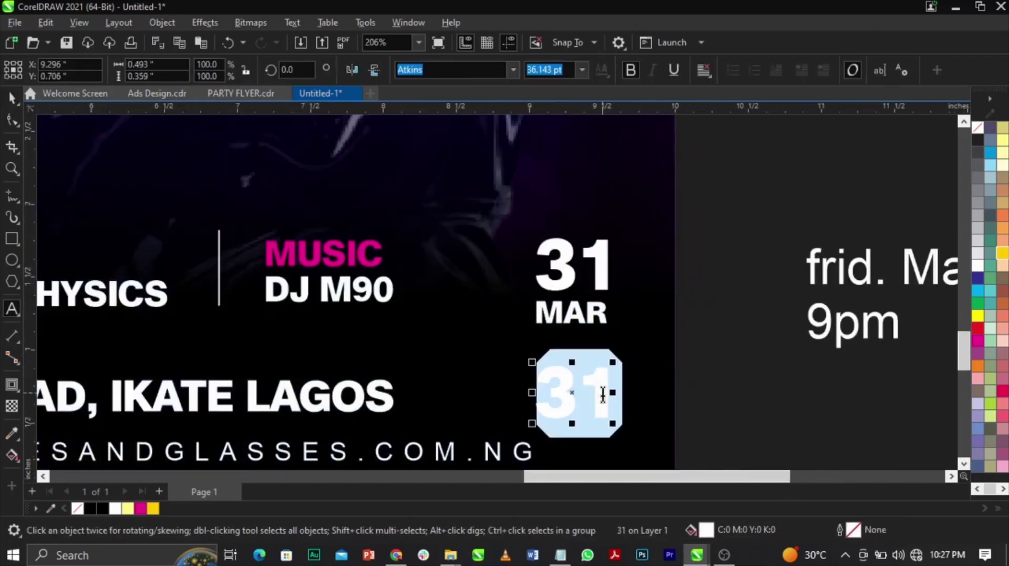
{"action": "type", "text": "P"}
{"action": "key", "text": "BackSpace"}
{"action": "type", "text": "9P"}
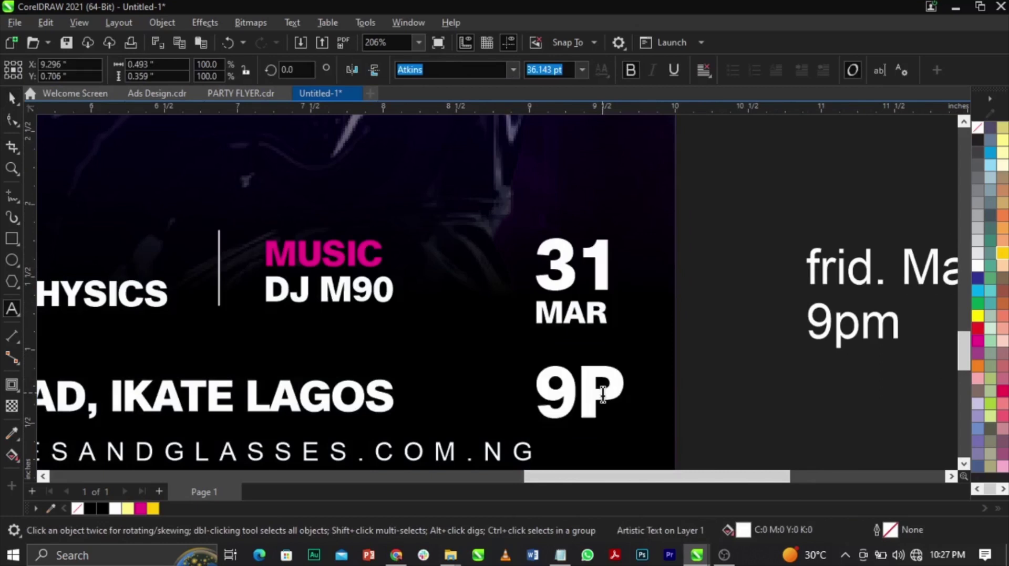
{"action": "type", "text": "M"}
{"action": "key", "text": "ctrl+space"}
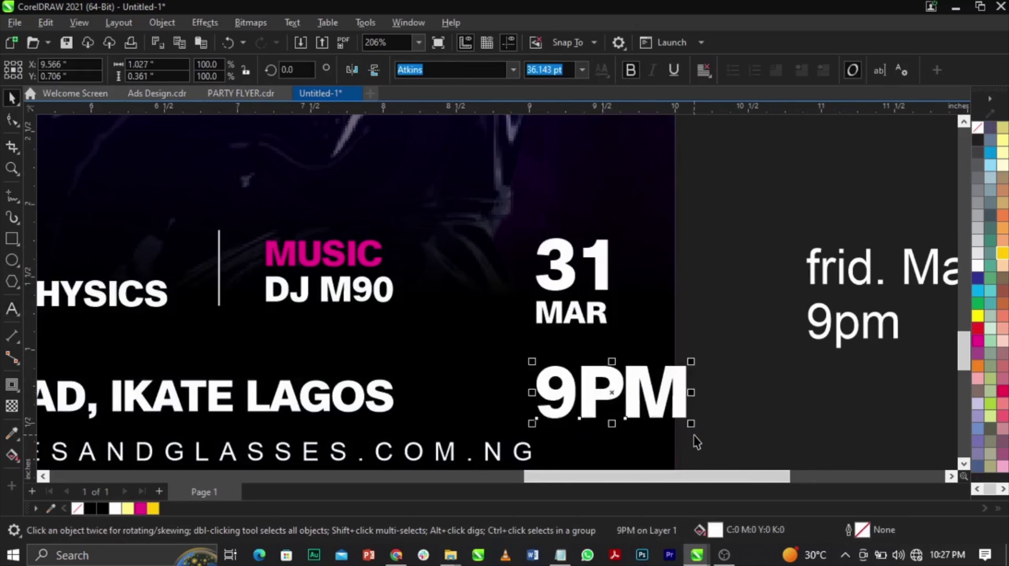
Scale 9PM down to roughly the width of the 31 and move it up closer to MAR
{"action": "left_click_drag", "start_coordinate": [699, 435], "coordinate": [629, 428]}
{"action": "scroll", "coordinate": [586, 358], "scroll_direction": "up", "scroll_amount": 2}
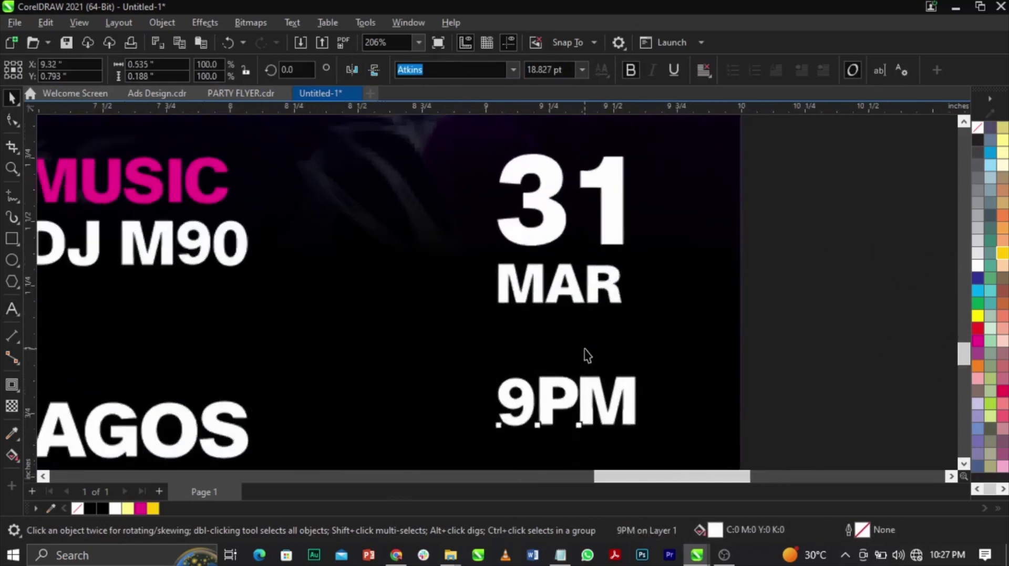
{"action": "left_click_drag", "start_coordinate": [595, 395], "coordinate": [588, 355]}
{"action": "left_click_drag", "start_coordinate": [635, 392], "coordinate": [613, 394]}
{"action": "key", "text": "ctrl+z"}
{"action": "left_click_drag", "start_coordinate": [619, 401], "coordinate": [623, 402]}
Align 9PM with MAR on their horizontal centres and tighten the gap between the two lines
{"action": "left_click", "coordinate": [618, 301], "text": "shift"}
{"action": "key", "text": "c"}
{"action": "key", "text": "Escape"}
{"action": "scroll", "coordinate": [594, 346], "scroll_direction": "up", "scroll_amount": 1}
{"action": "scroll", "coordinate": [594, 347], "scroll_direction": "up", "scroll_amount": 1}
{"action": "left_click_drag", "start_coordinate": [585, 366], "coordinate": [589, 343]}
{"action": "scroll", "coordinate": [598, 253], "scroll_direction": "down", "scroll_amount": 2}
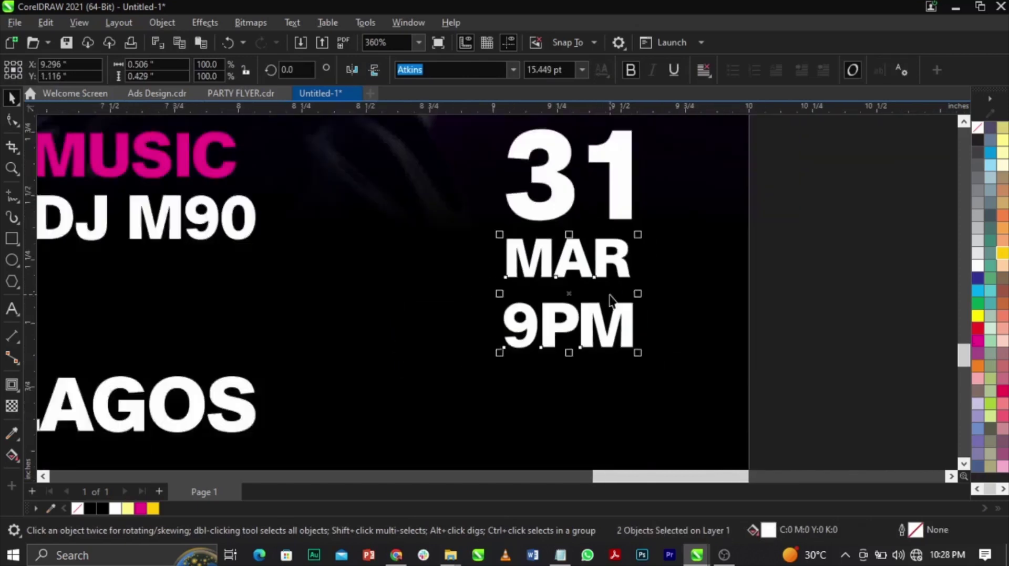
{"action": "key", "text": "Escape"}
Draw a vertical bar about 0.017 by 0.815 inches left of the date stack, filled red with no outline
{"action": "left_click", "coordinate": [281, 257]}
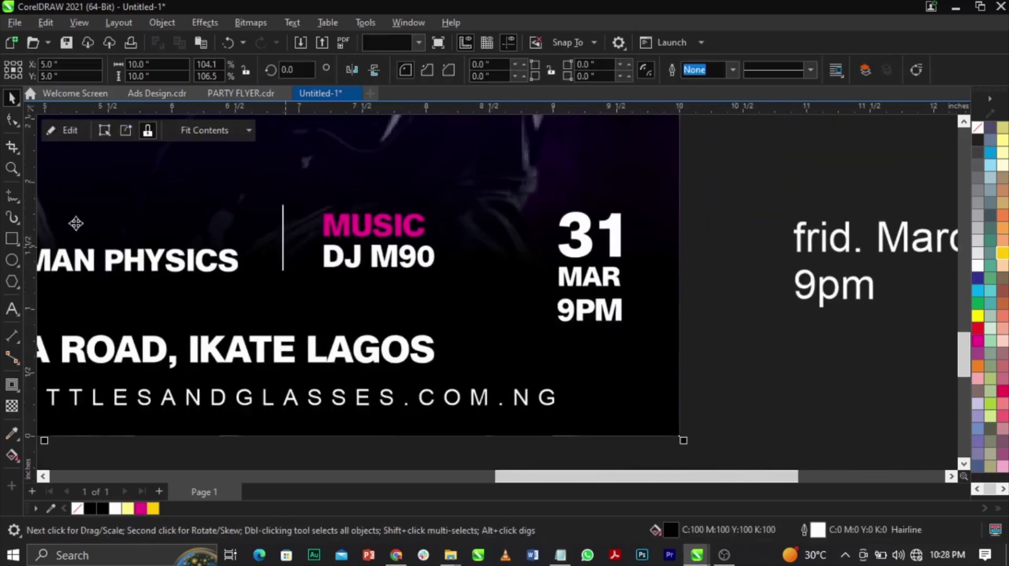
{"action": "left_click", "coordinate": [12, 240]}
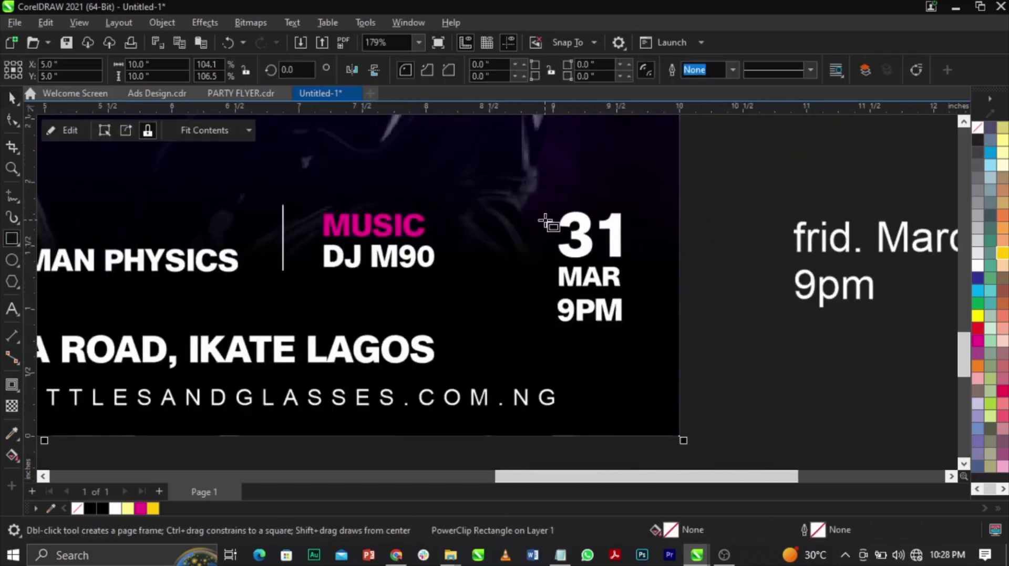
{"action": "left_click_drag", "start_coordinate": [541, 213], "coordinate": [544, 321]}
{"action": "key", "text": "space"}
{"action": "right_click", "coordinate": [974, 130]}
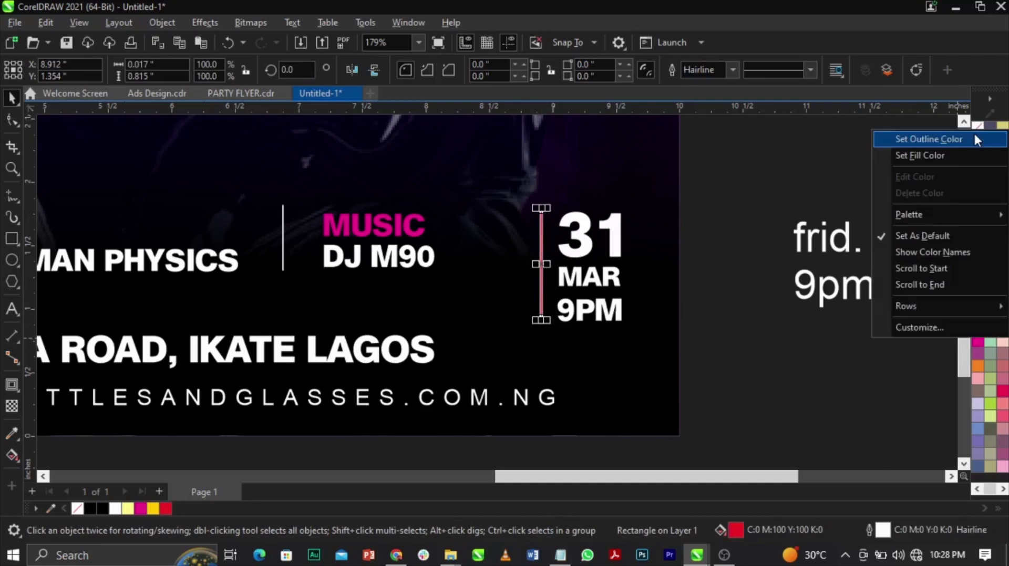
{"action": "left_click", "coordinate": [973, 132]}
Move the red vertical bar slightly closer to the 31 MAR 9PM stack
{"action": "scroll", "coordinate": [543, 265], "scroll_direction": "up", "scroll_amount": 5}
{"action": "left_click_drag", "start_coordinate": [536, 264], "coordinate": [557, 265]}
{"action": "scroll", "coordinate": [609, 270], "scroll_direction": "down", "scroll_amount": 1}
{"action": "scroll", "coordinate": [701, 270], "scroll_direction": "down", "scroll_amount": 7}
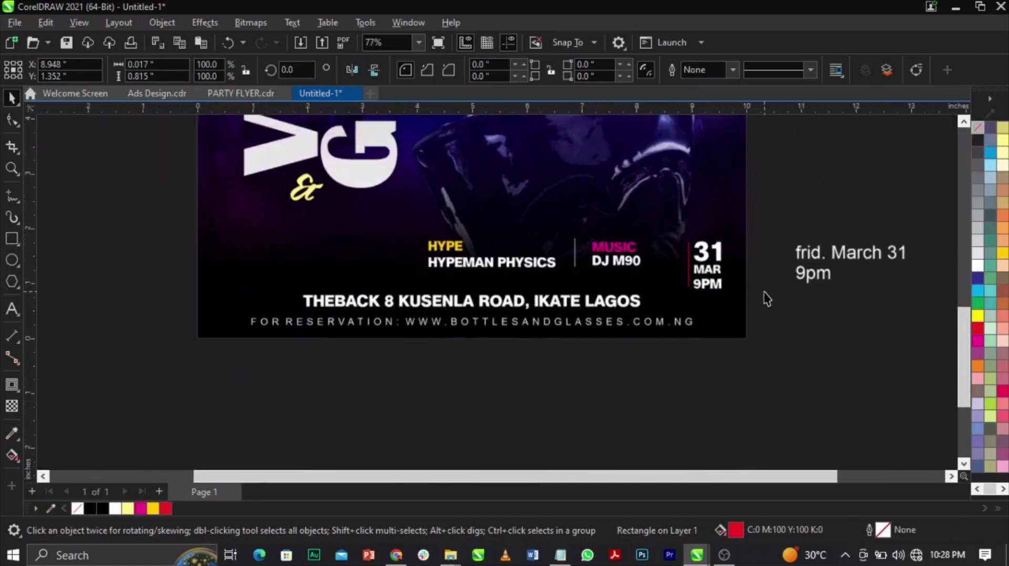
{"action": "left_click", "coordinate": [765, 295]}
Delete the leftover "frid. March 31 9pm" text beside the page
{"action": "scroll", "coordinate": [541, 289], "scroll_direction": "down", "scroll_amount": 1}
{"action": "key", "text": "z"}
{"action": "left_click_drag", "start_coordinate": [243, 184], "coordinate": [722, 349]}
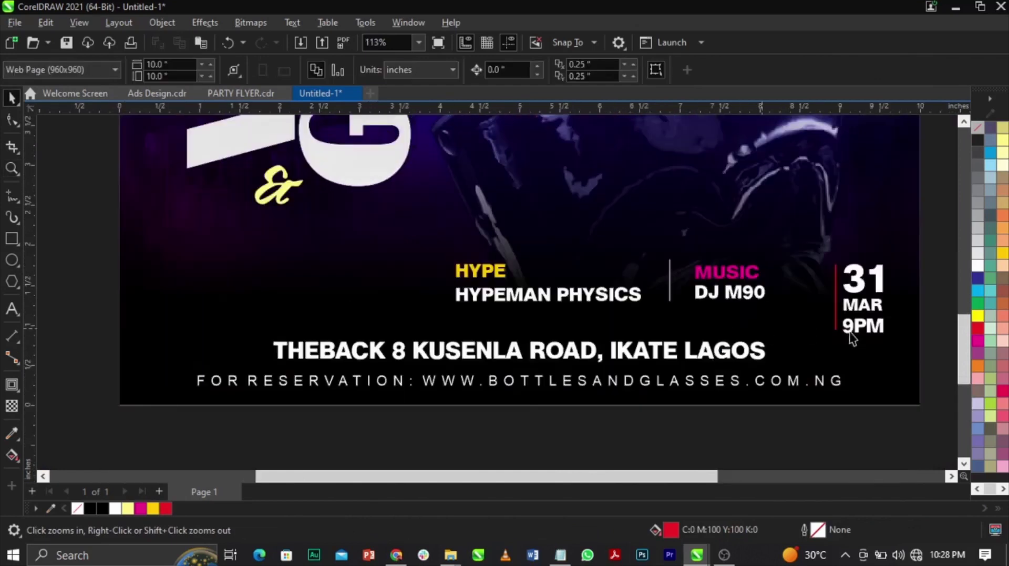
{"action": "left_click_drag", "start_coordinate": [890, 347], "coordinate": [728, 223]}
{"action": "key", "text": "Delete"}
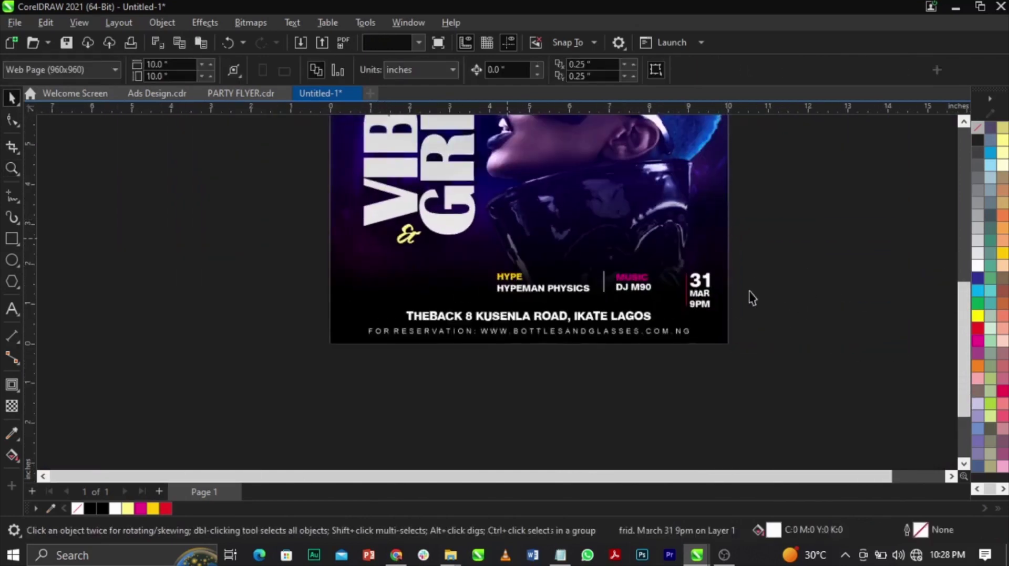
{"action": "scroll", "coordinate": [693, 311], "scroll_direction": "up", "scroll_amount": 4}
{"action": "scroll", "coordinate": [695, 313], "scroll_direction": "up", "scroll_amount": 3}
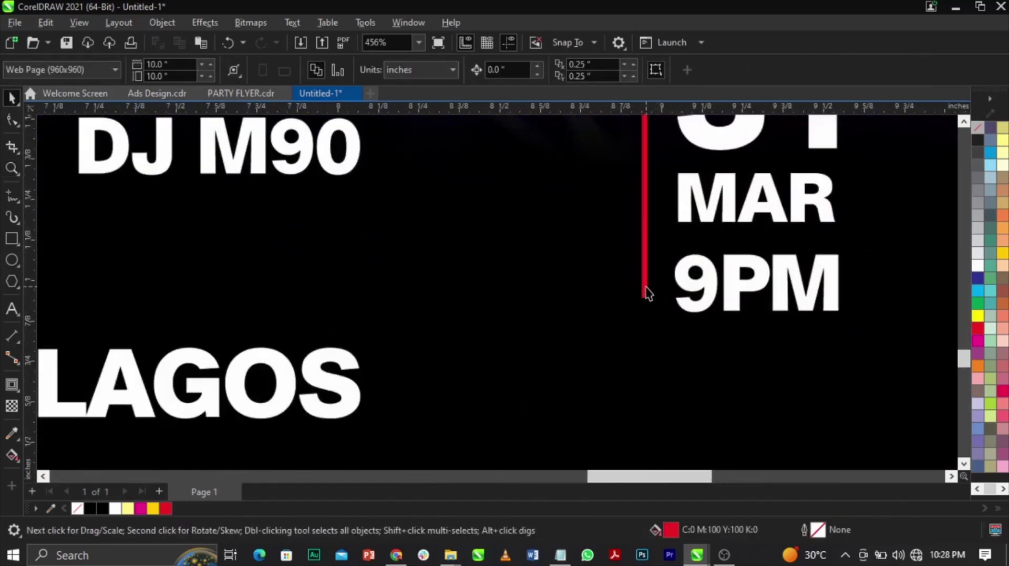
Lengthen the red vertical bar downward to reach the bottom of the 9PM line
{"action": "left_click", "coordinate": [646, 292]}
{"action": "scroll", "coordinate": [646, 293], "scroll_direction": "up", "scroll_amount": 3}
{"action": "left_click_drag", "start_coordinate": [641, 290], "coordinate": [641, 324]}
{"action": "scroll", "coordinate": [718, 315], "scroll_direction": "down", "scroll_amount": 6}
{"action": "key", "text": "Escape"}
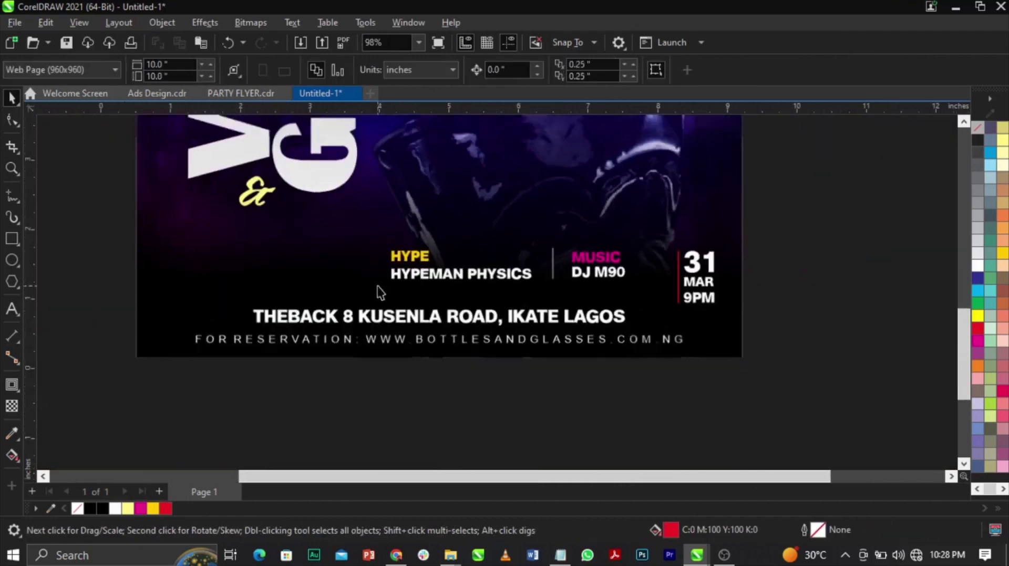
Draw a red circle about 0.44 inches wide at the flyer's lower left, level with the performer details, and nudge it slightly upward
{"action": "scroll", "coordinate": [109, 284], "scroll_direction": "up", "scroll_amount": 3}
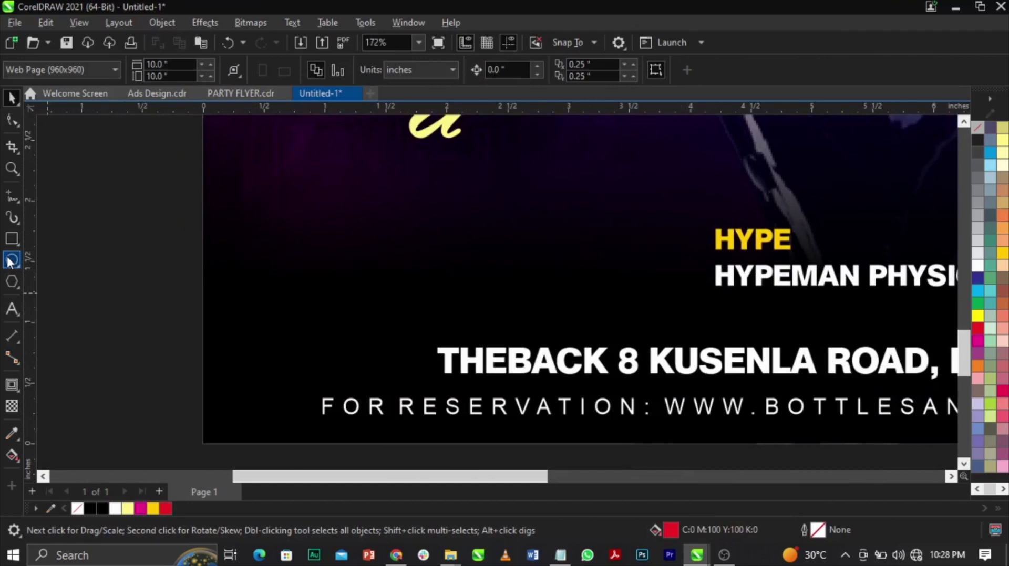
{"action": "left_click", "coordinate": [11, 260]}
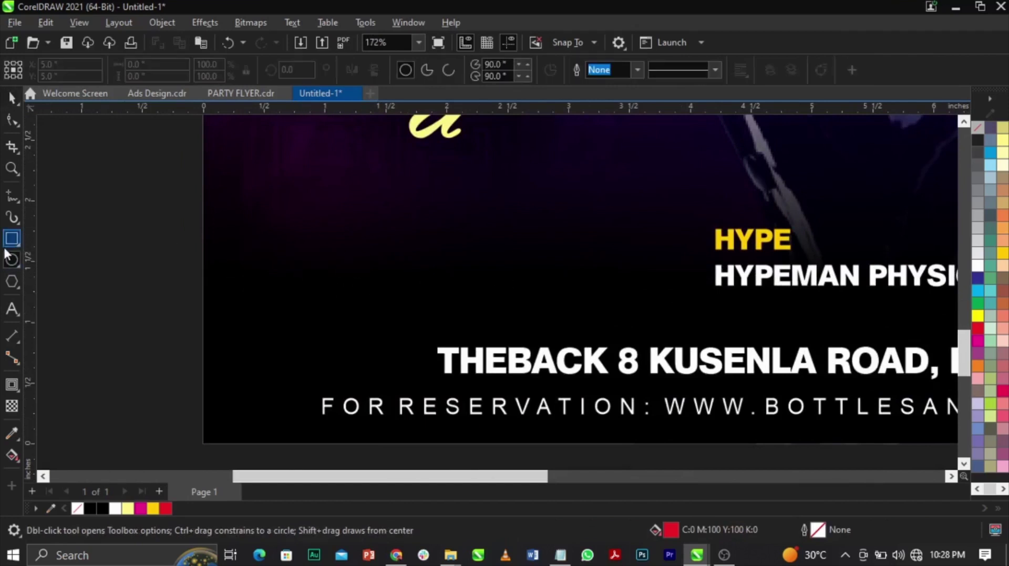
{"action": "mouse_move", "coordinate": [304, 231]}
{"action": "left_mouse_down"}
{"action": "mouse_move", "coordinate": [344, 272]}
{"action": "mouse_move", "coordinate": [355, 270]}
{"action": "left_mouse_up"}
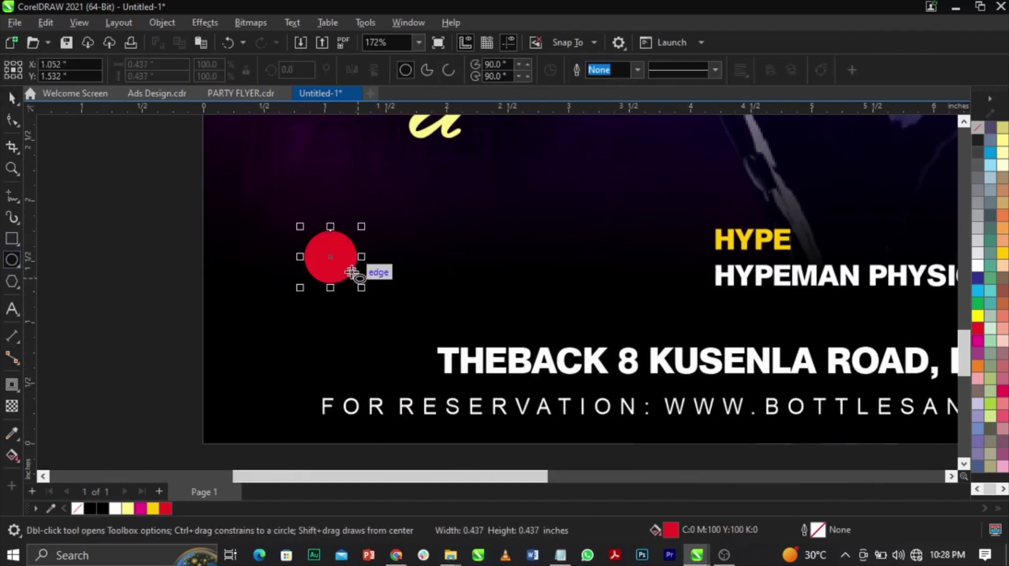
{"action": "key", "text": "space"}
{"action": "left_click", "coordinate": [337, 263]}
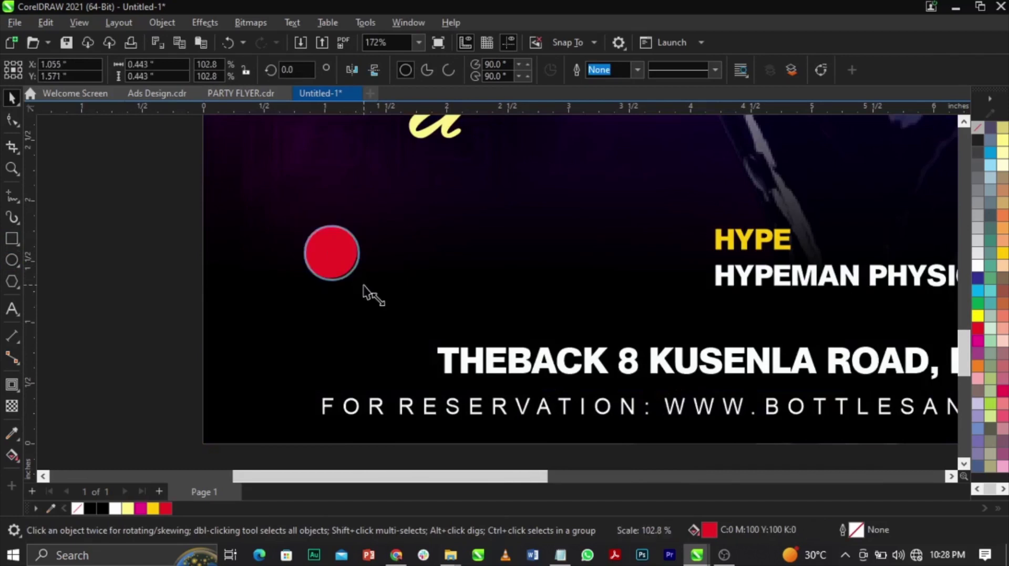
Ungroup the performer details and place a copy of HYPEMAN PHYSICS by the red circle
{"action": "left_click", "coordinate": [839, 285]}
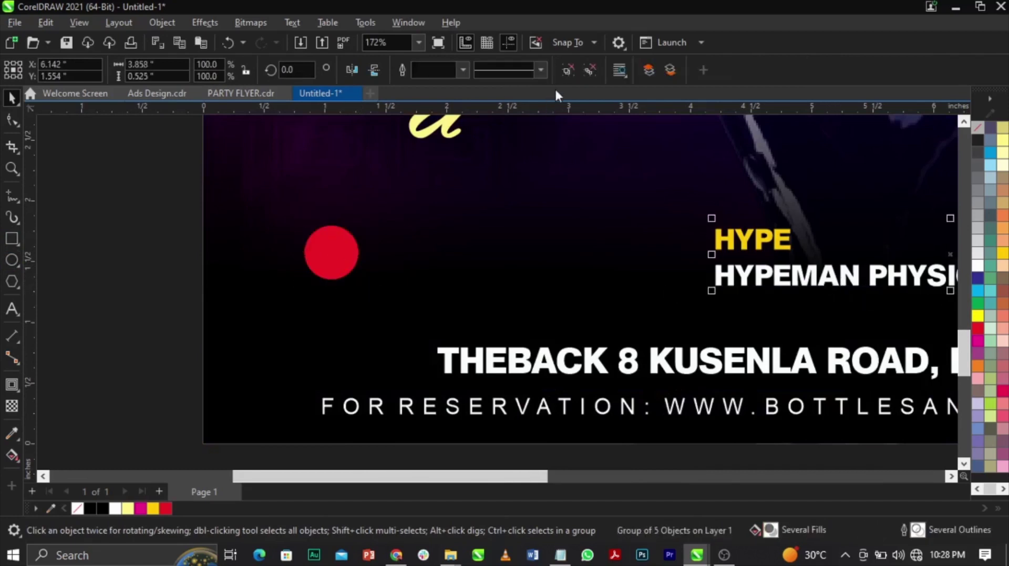
{"action": "left_click", "coordinate": [563, 71]}
{"action": "left_click", "coordinate": [829, 292]}
{"action": "left_click_drag", "start_coordinate": [831, 289], "coordinate": [451, 263]}
Replace the copied performer name with the text DRINK RESPONSIBLY
{"action": "left_click", "coordinate": [551, 268]}
{"action": "key", "text": "ctrl+a"}
{"action": "type", "text": "DR"}
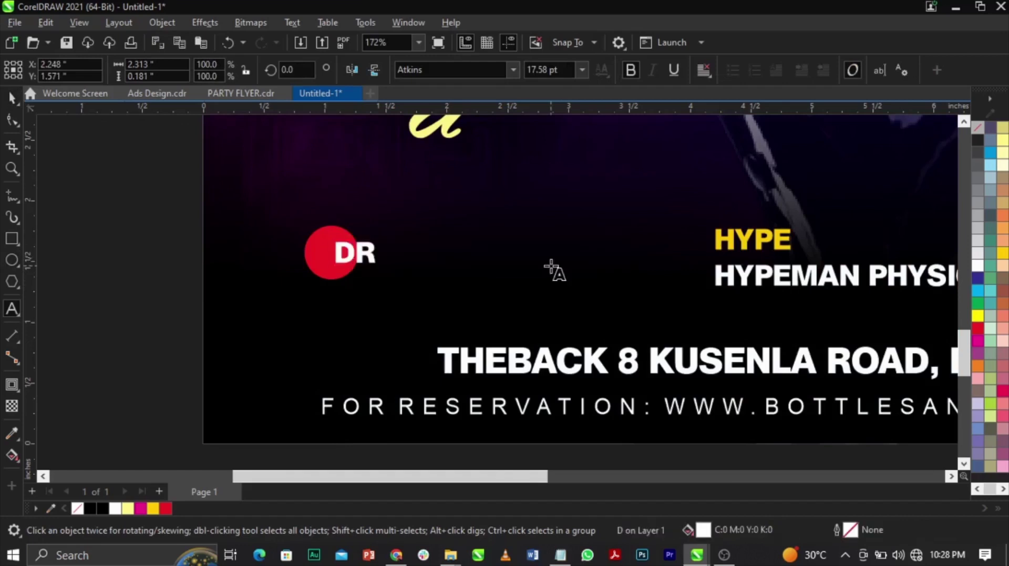
{"action": "type", "text": "INK REP"}
{"action": "key", "text": "BackSpace"}
{"action": "type", "text": "SPONSIBLY"}
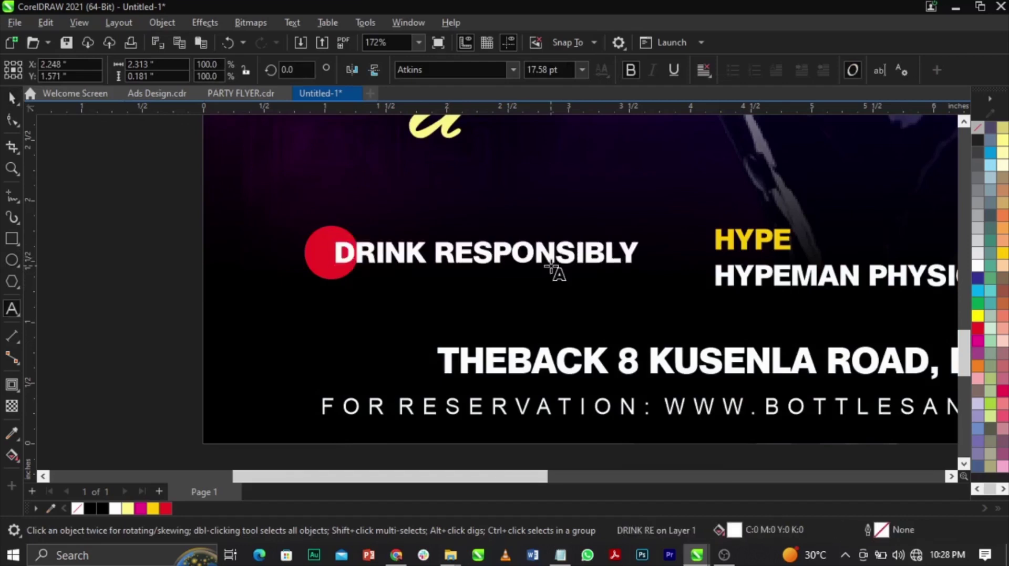
{"action": "key", "text": "ctrl+space"}
Shrink DRINK RESPONSIBLY to 12.33 pt beside the circle and place a non-bold copy directly below it
{"action": "left_click_drag", "start_coordinate": [644, 268], "coordinate": [582, 276]}
{"action": "right_click", "coordinate": [582, 277]}
{"action": "left_click", "coordinate": [630, 70]}
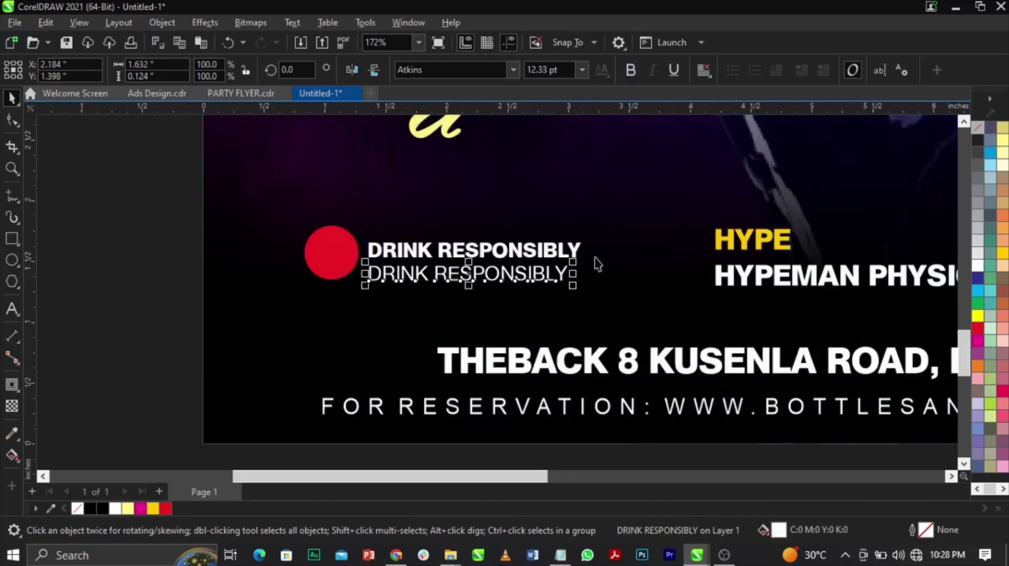
{"action": "double_click", "coordinate": [564, 269]}
{"action": "type", "text": "WWW.DRINKIQ.COM"}
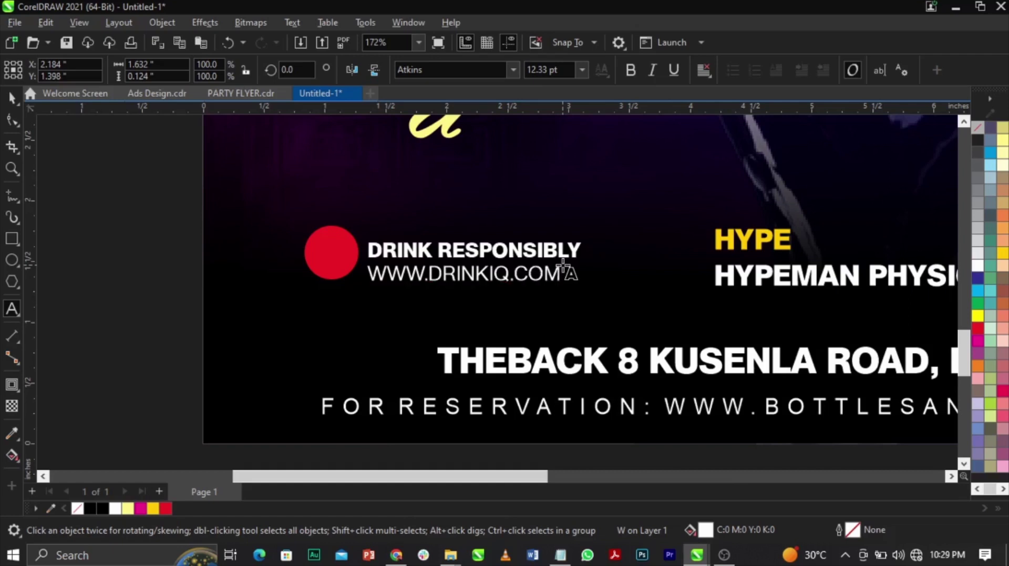
{"action": "key", "text": "ctrl+space"}
{"action": "scroll", "coordinate": [562, 279], "scroll_direction": "up", "scroll_amount": 2}
{"action": "left_click_drag", "start_coordinate": [587, 323], "coordinate": [605, 334]}
{"action": "left_click_drag", "start_coordinate": [592, 294], "coordinate": [592, 286]}
Lower the red circle slightly to centre it vertically beside the two drink-responsibly lines
{"action": "scroll", "coordinate": [792, 251], "scroll_direction": "down", "scroll_amount": 5}
{"action": "left_click", "coordinate": [409, 253]}
{"action": "scroll", "coordinate": [436, 244], "scroll_direction": "up", "scroll_amount": 4}
{"action": "left_click_drag", "start_coordinate": [433, 249], "coordinate": [432, 258]}
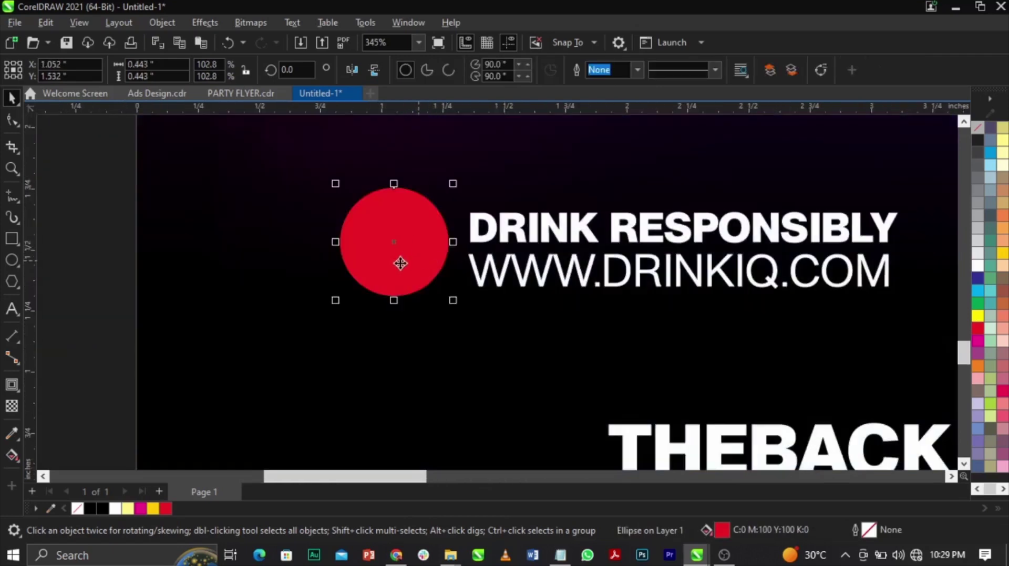
Change the circle's uniform fill to the RGB colour model with the bright red #FF0009
{"action": "scroll", "coordinate": [347, 247], "scroll_direction": "down", "scroll_amount": 1}
{"action": "scroll", "coordinate": [388, 243], "scroll_direction": "up", "scroll_amount": 1}
{"action": "scroll", "coordinate": [328, 276], "scroll_direction": "down", "scroll_amount": 1}
{"action": "scroll", "coordinate": [331, 274], "scroll_direction": "up", "scroll_amount": 1}
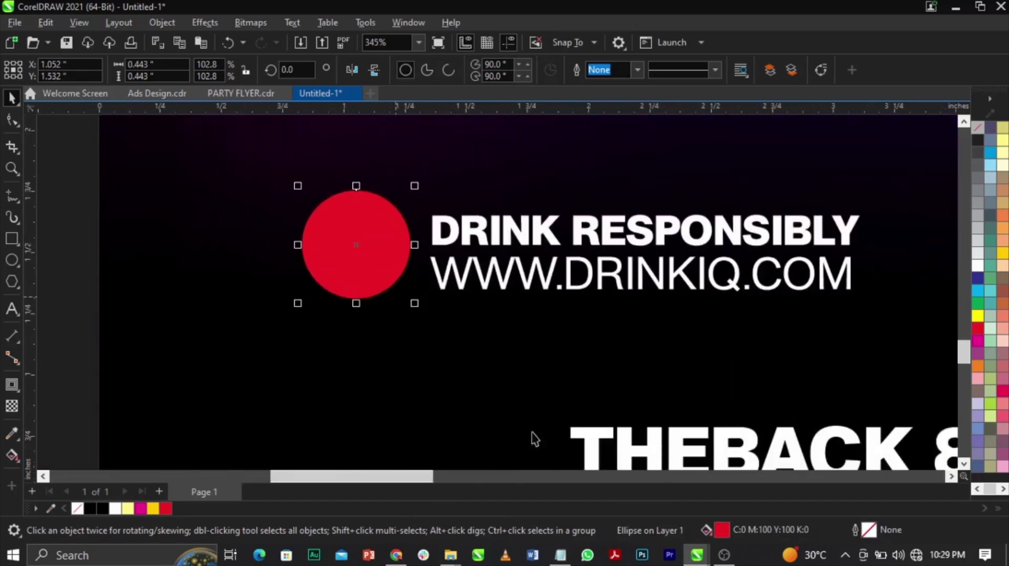
{"action": "scroll", "coordinate": [365, 237], "scroll_direction": "down", "scroll_amount": 1}
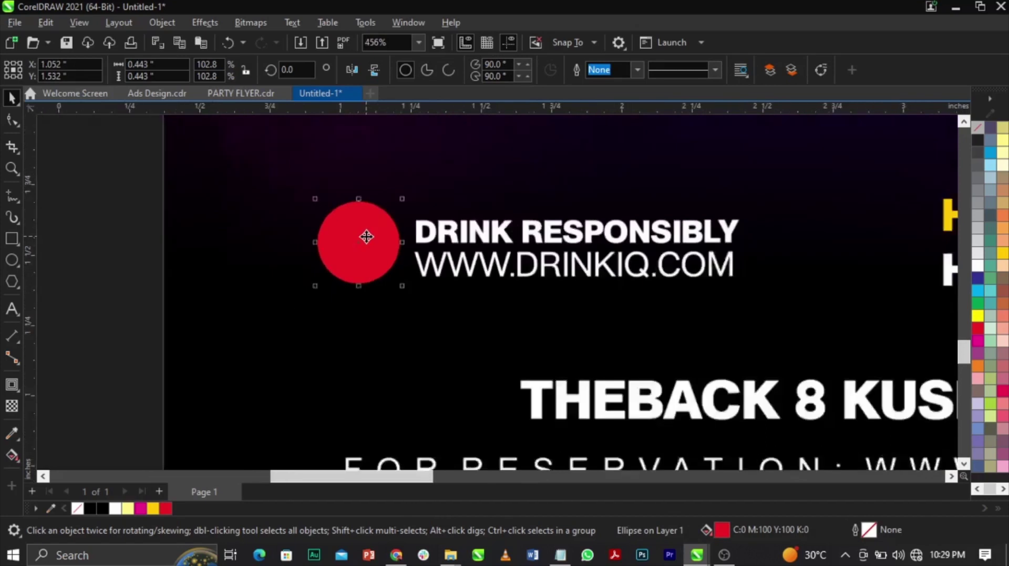
{"action": "scroll", "coordinate": [559, 261], "scroll_direction": "down", "scroll_amount": 1}
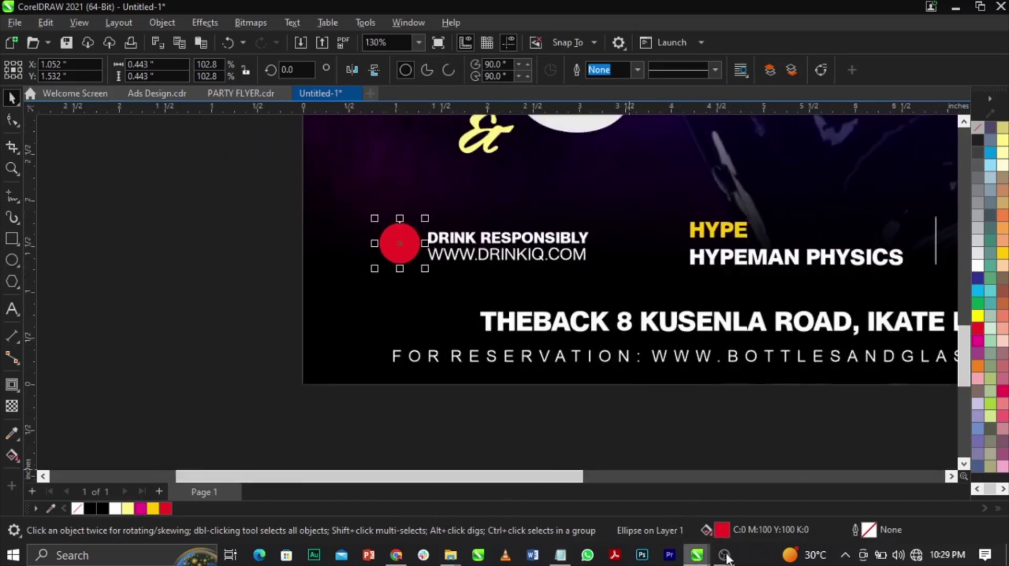
{"action": "double_click", "coordinate": [722, 530]}
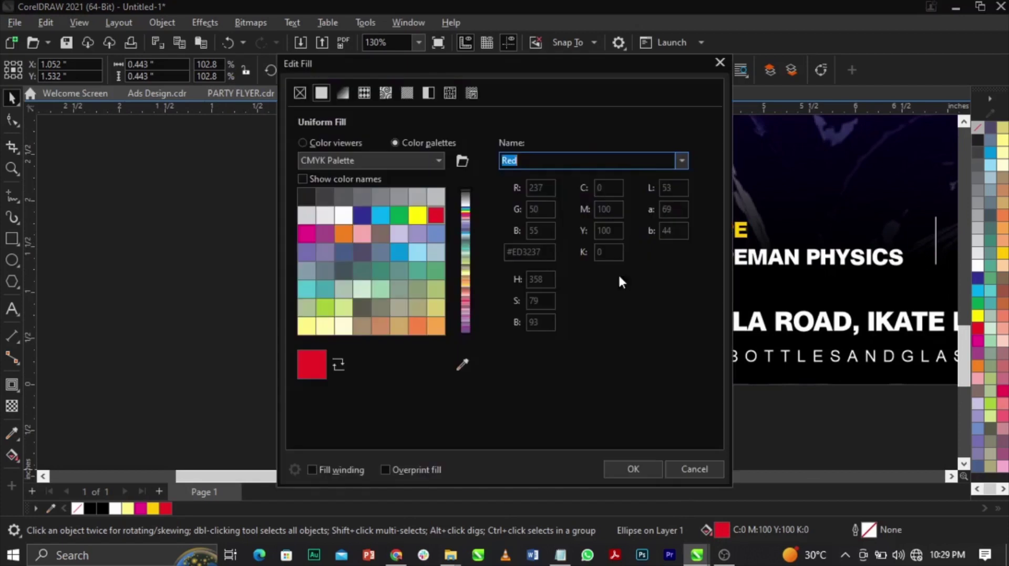
{"action": "left_click_drag", "start_coordinate": [535, 62], "coordinate": [763, 29]}
{"action": "left_click", "coordinate": [569, 108]}
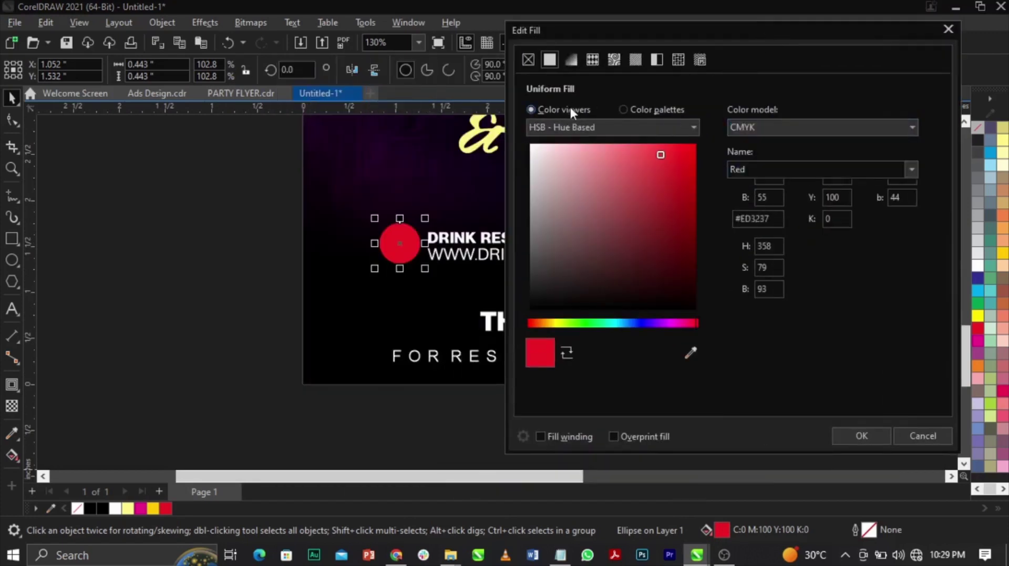
{"action": "left_click", "coordinate": [779, 126]}
{"action": "left_click", "coordinate": [758, 163]}
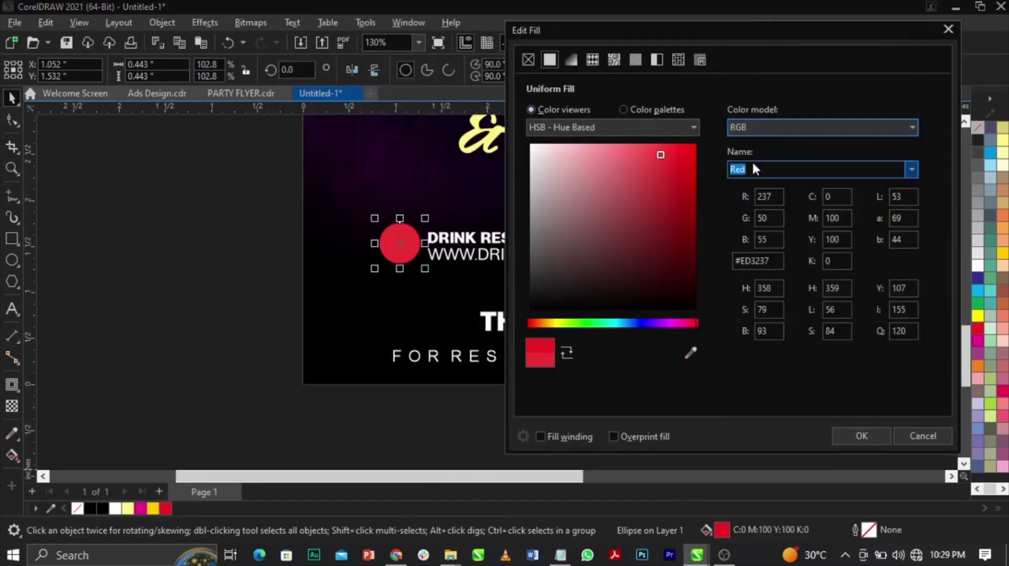
{"action": "left_click_drag", "start_coordinate": [682, 159], "coordinate": [714, 140]}
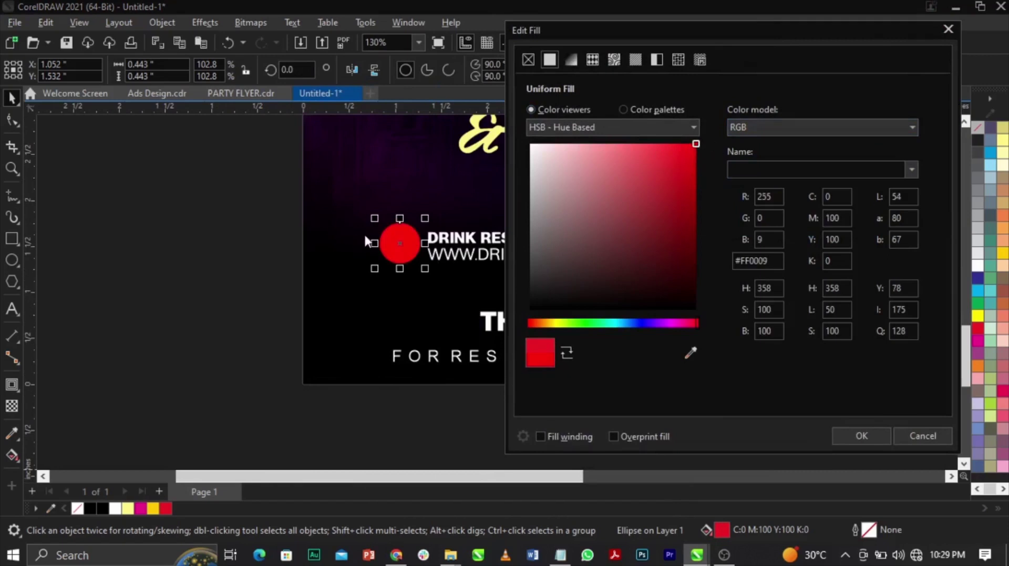
{"action": "left_click", "coordinate": [860, 436]}
Copy DRINK RESPONSIBLY onto the red circle and replace the copied text with 18+
{"action": "scroll", "coordinate": [412, 239], "scroll_direction": "up", "scroll_amount": 3}
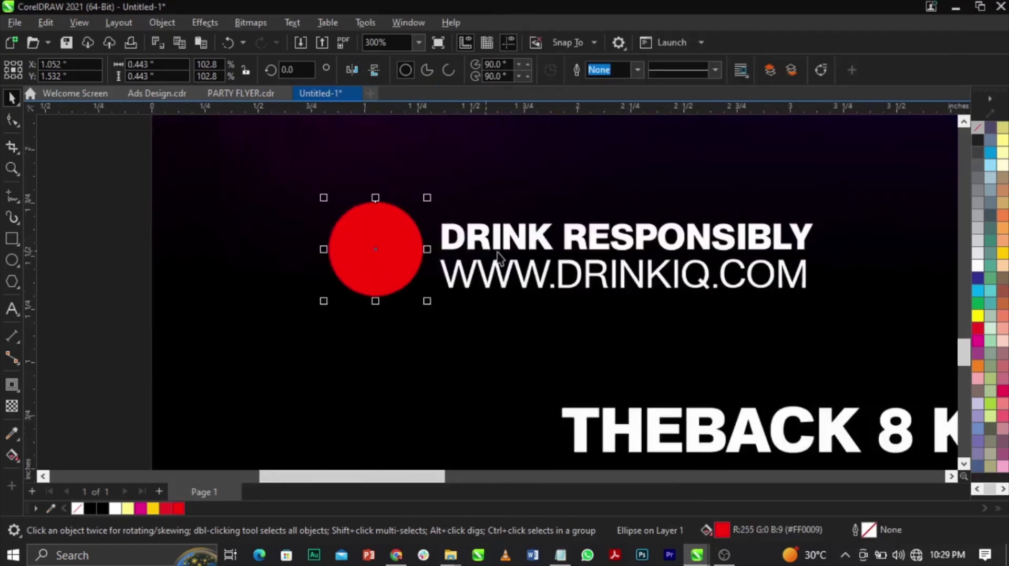
{"action": "left_click", "coordinate": [518, 237]}
{"action": "left_click_drag", "start_coordinate": [519, 236], "coordinate": [408, 250]}
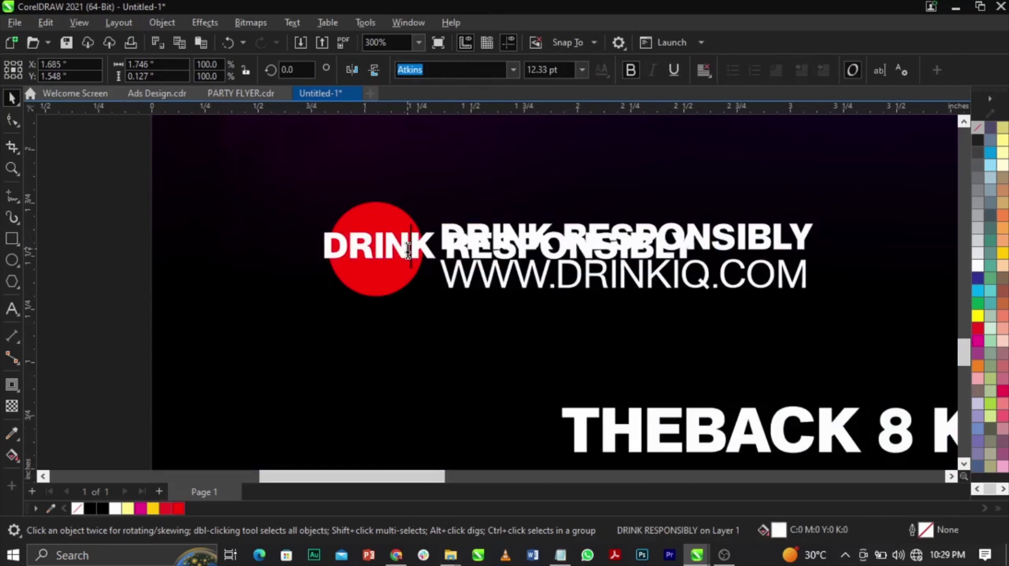
{"action": "double_click", "coordinate": [408, 250]}
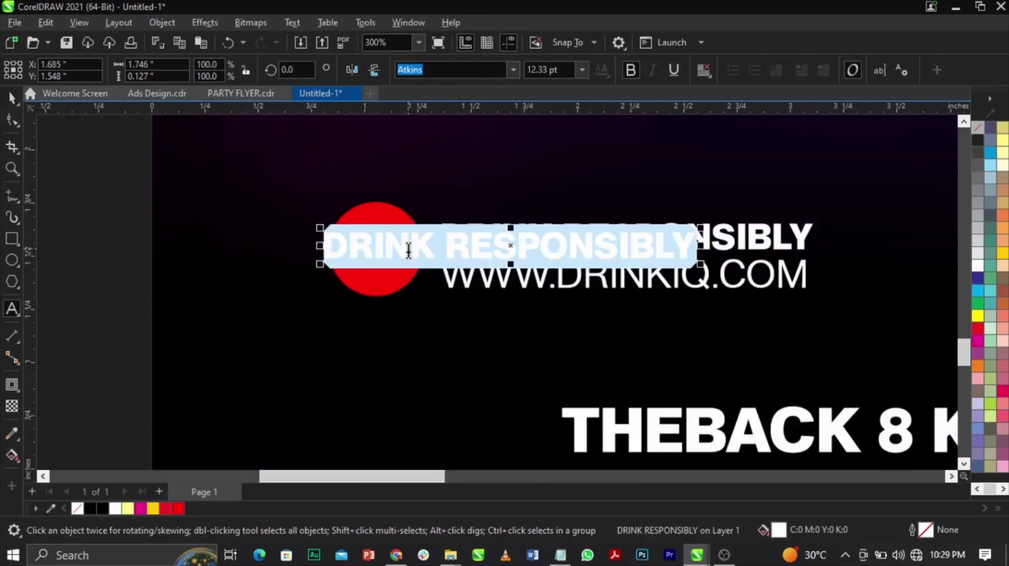
{"action": "type", "text": "19"}
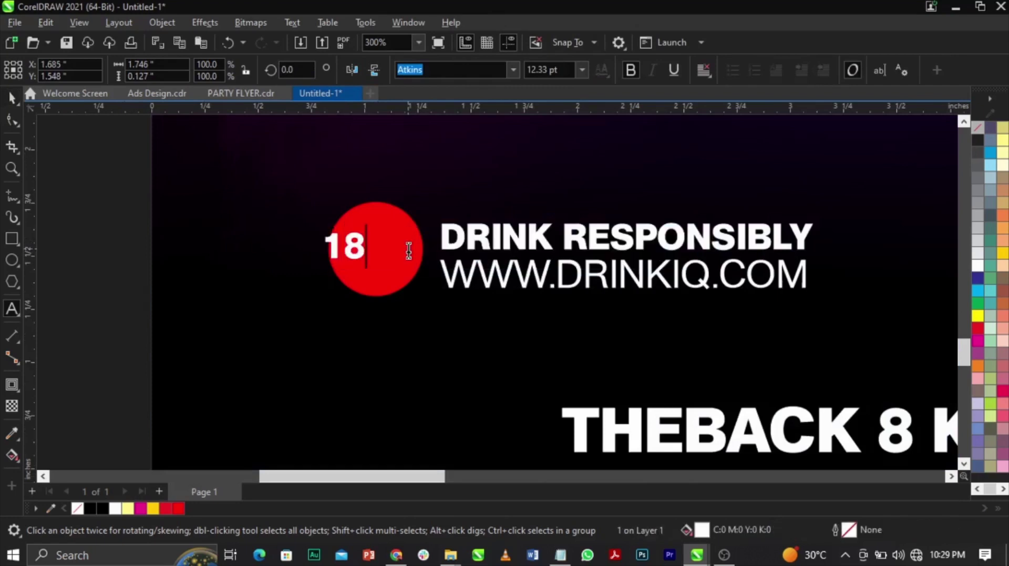
{"action": "type", "text": "+"}
{"action": "key", "text": "ctrl+space"}
{"action": "left_click", "coordinate": [408, 250]}
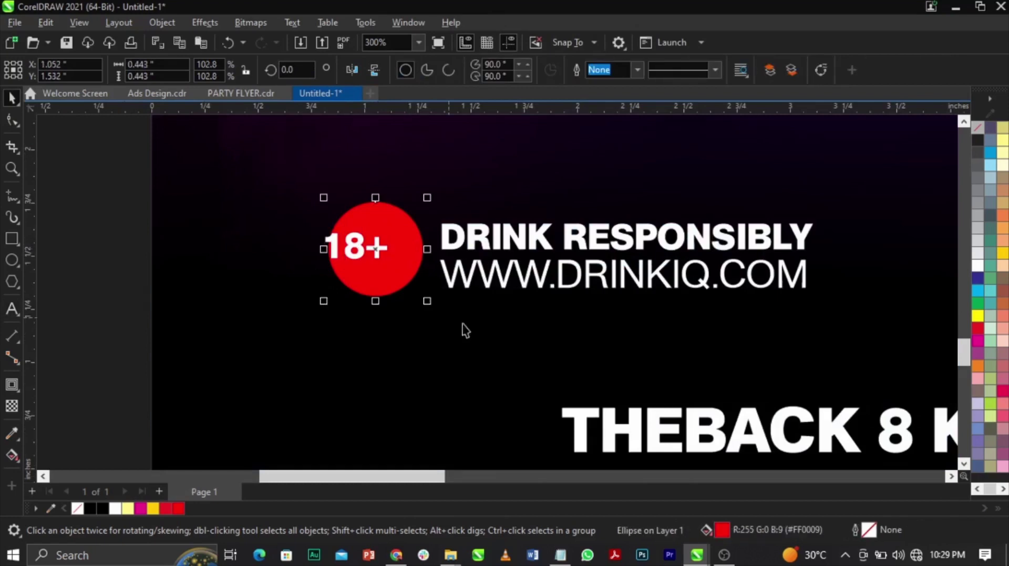
Centre the 18+ text horizontally and vertically on the red circle
{"action": "left_click", "coordinate": [410, 244]}
{"action": "left_click", "coordinate": [385, 262]}
{"action": "left_click", "coordinate": [388, 256]}
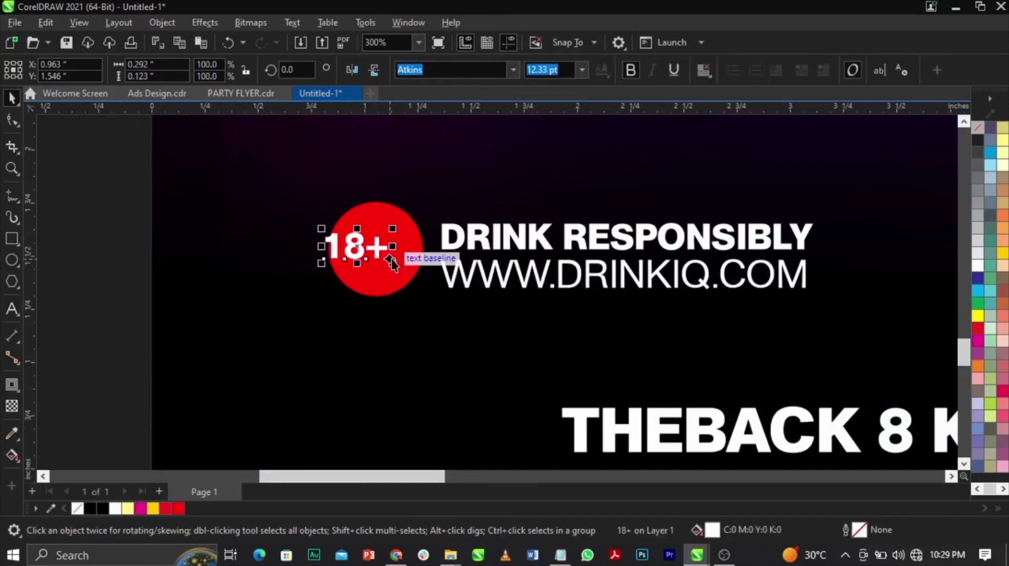
{"action": "left_click", "coordinate": [401, 262], "text": "shift"}
{"action": "key", "text": "c"}
{"action": "key", "text": "e"}
{"action": "left_click", "coordinate": [443, 307]}
Group the 18+ circle with the two drink-responsibly lines and align the group vertically with the HYPE HYPEMAN PHYSICS block
{"action": "scroll", "coordinate": [375, 261], "scroll_direction": "down", "scroll_amount": 2}
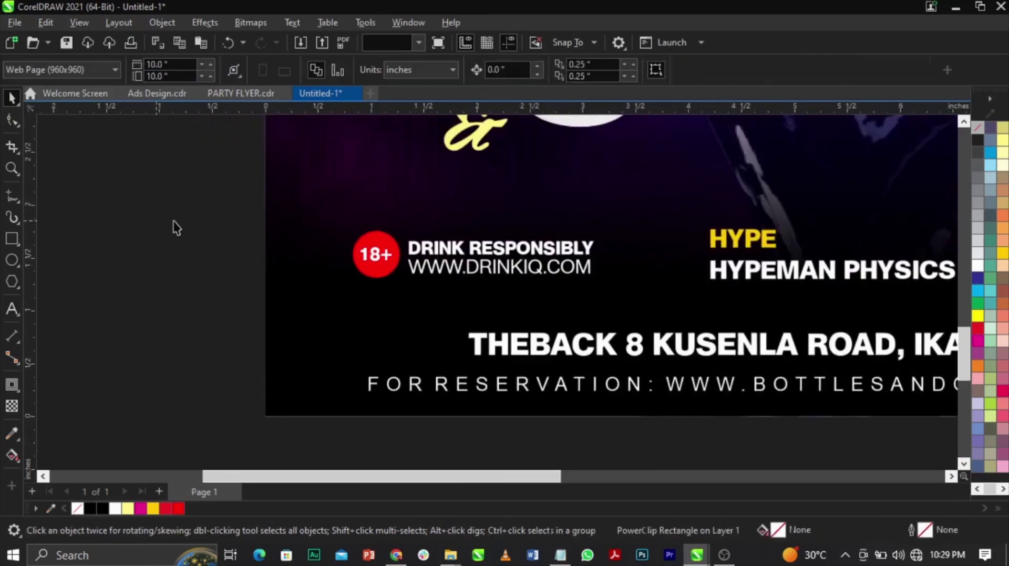
{"action": "left_click", "coordinate": [174, 226]}
{"action": "scroll", "coordinate": [175, 225], "scroll_direction": "down", "scroll_amount": 2}
{"action": "key", "text": "F4"}
{"action": "left_click_drag", "start_coordinate": [205, 353], "coordinate": [756, 463]}
{"action": "left_click_drag", "start_coordinate": [150, 273], "coordinate": [433, 351]}
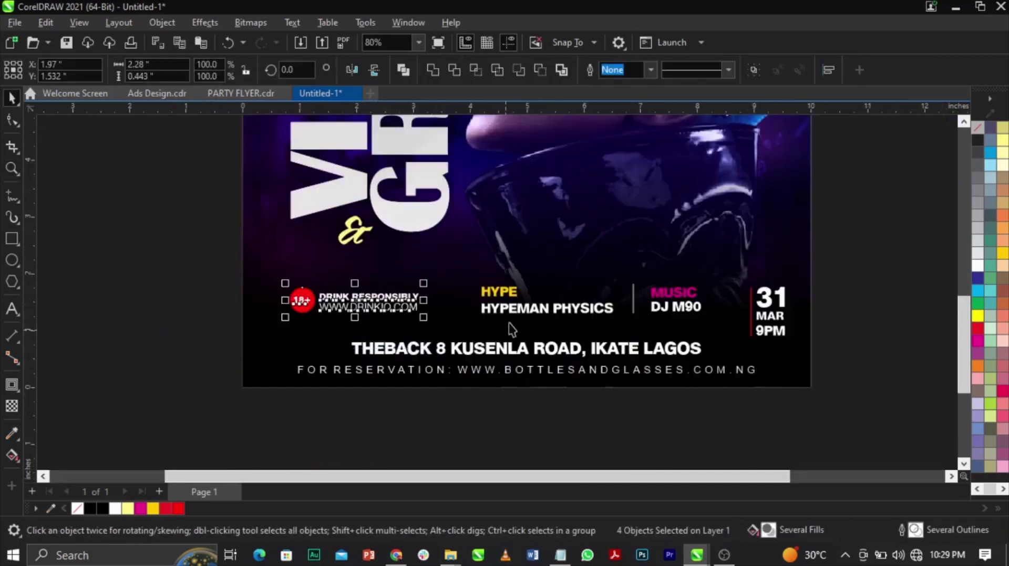
{"action": "key", "text": "ctrl+g"}
{"action": "left_click", "coordinate": [503, 305], "text": "shift"}
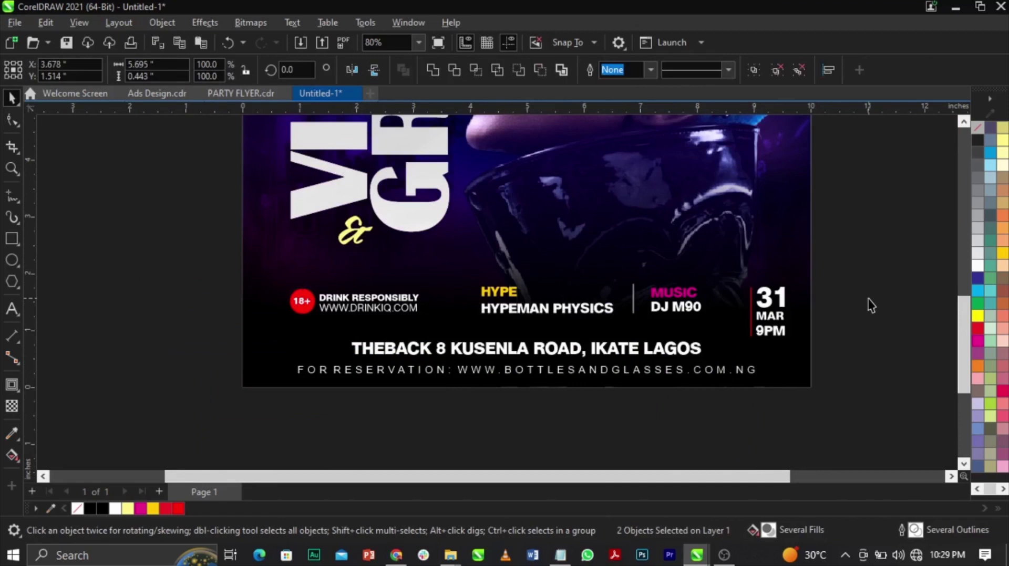